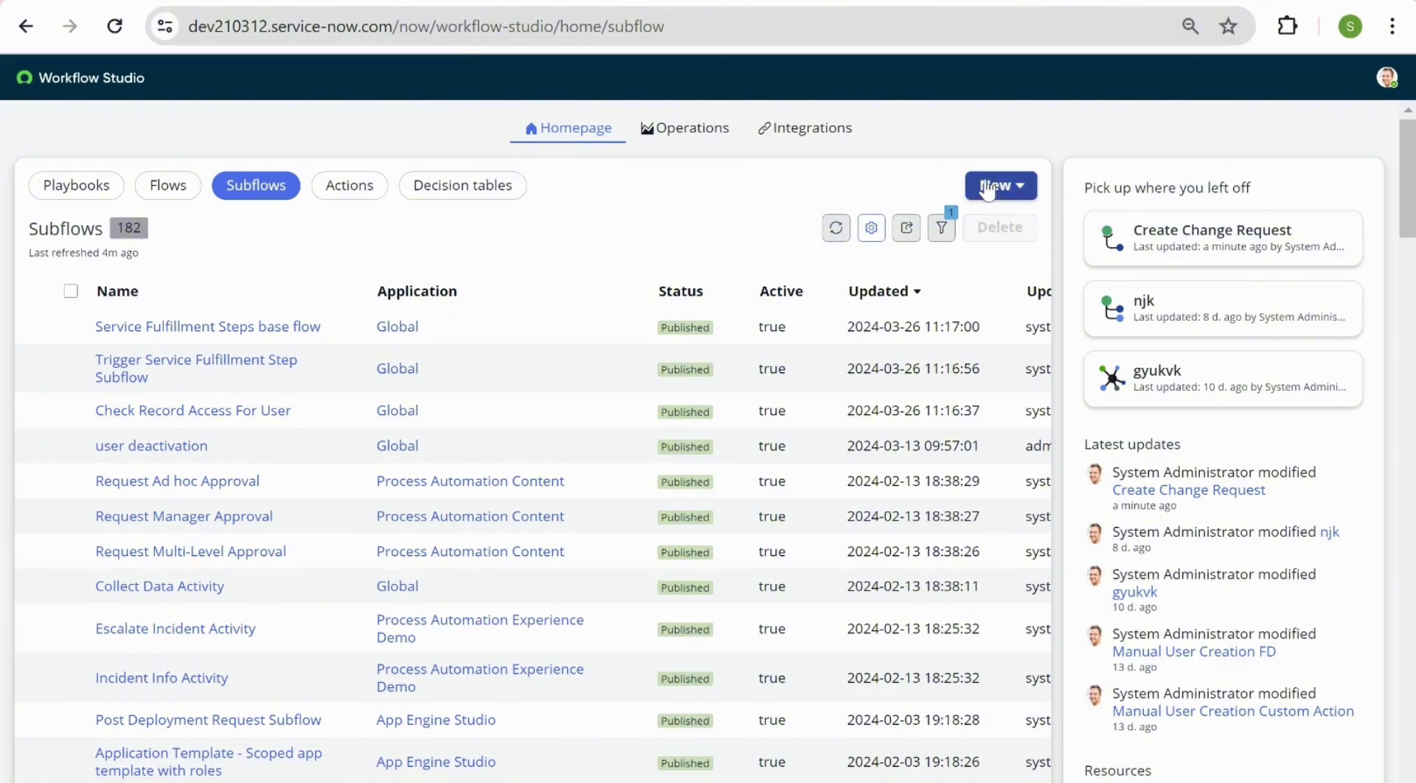
- Create a new subflow named "Create Change Request"
{"action": "left_click", "coordinate": [989, 189]}
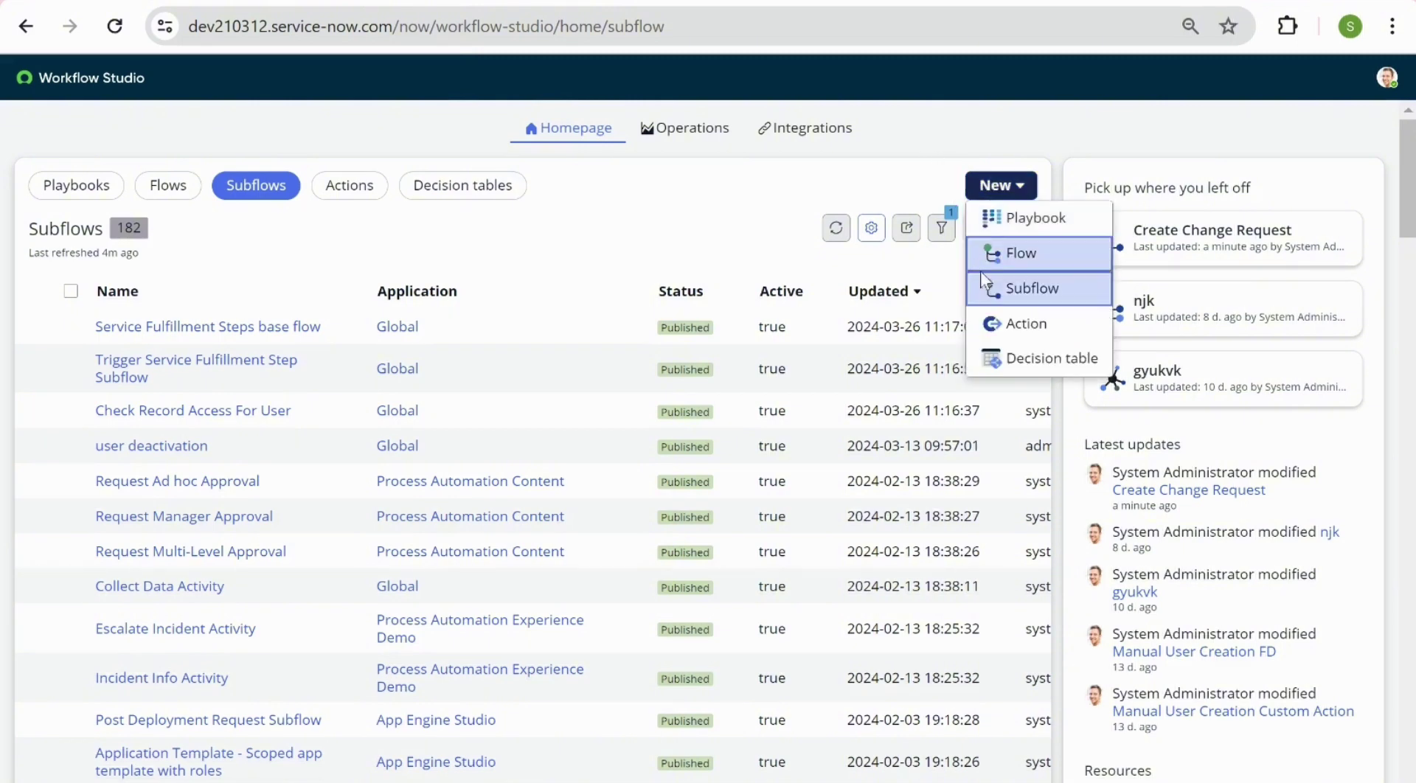
{"action": "left_click", "coordinate": [990, 289]}
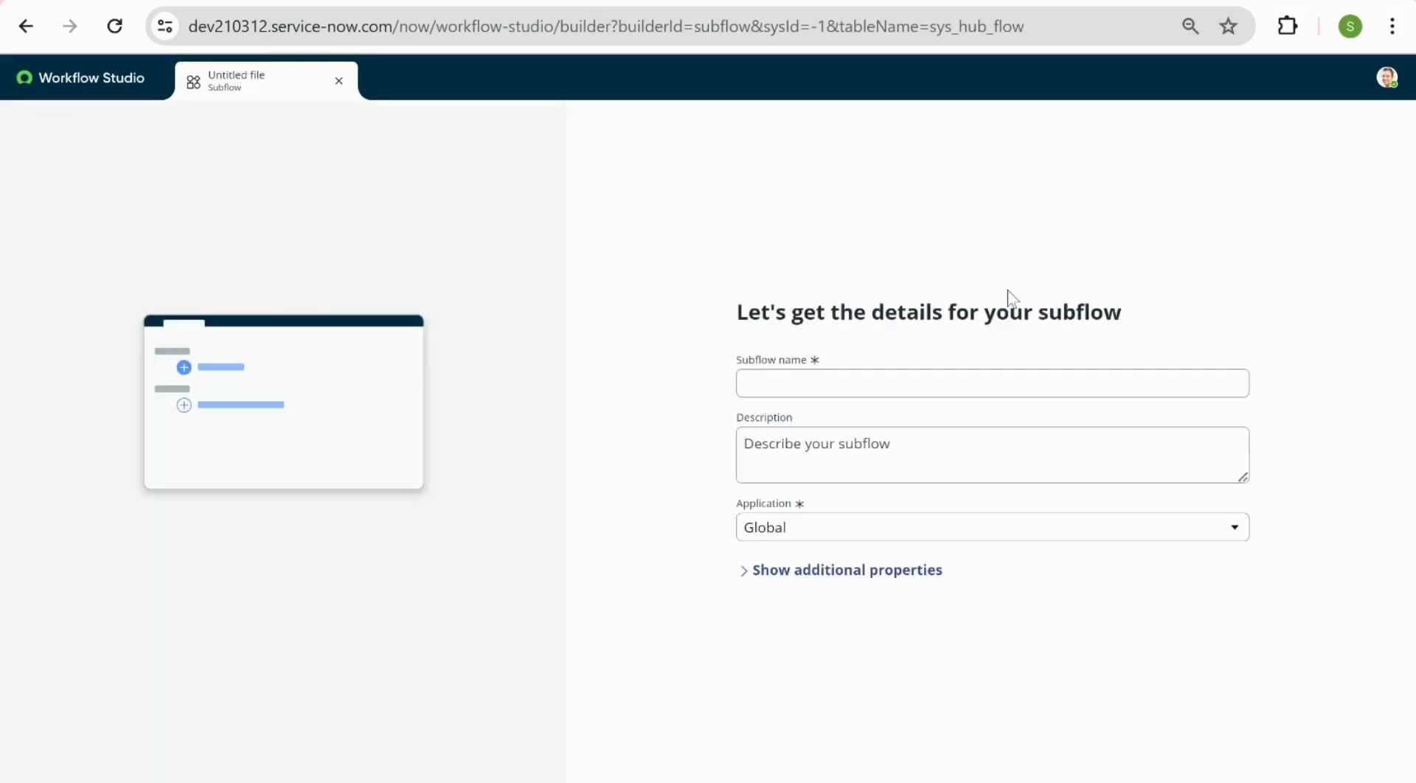
{"action": "left_click", "coordinate": [934, 377]}
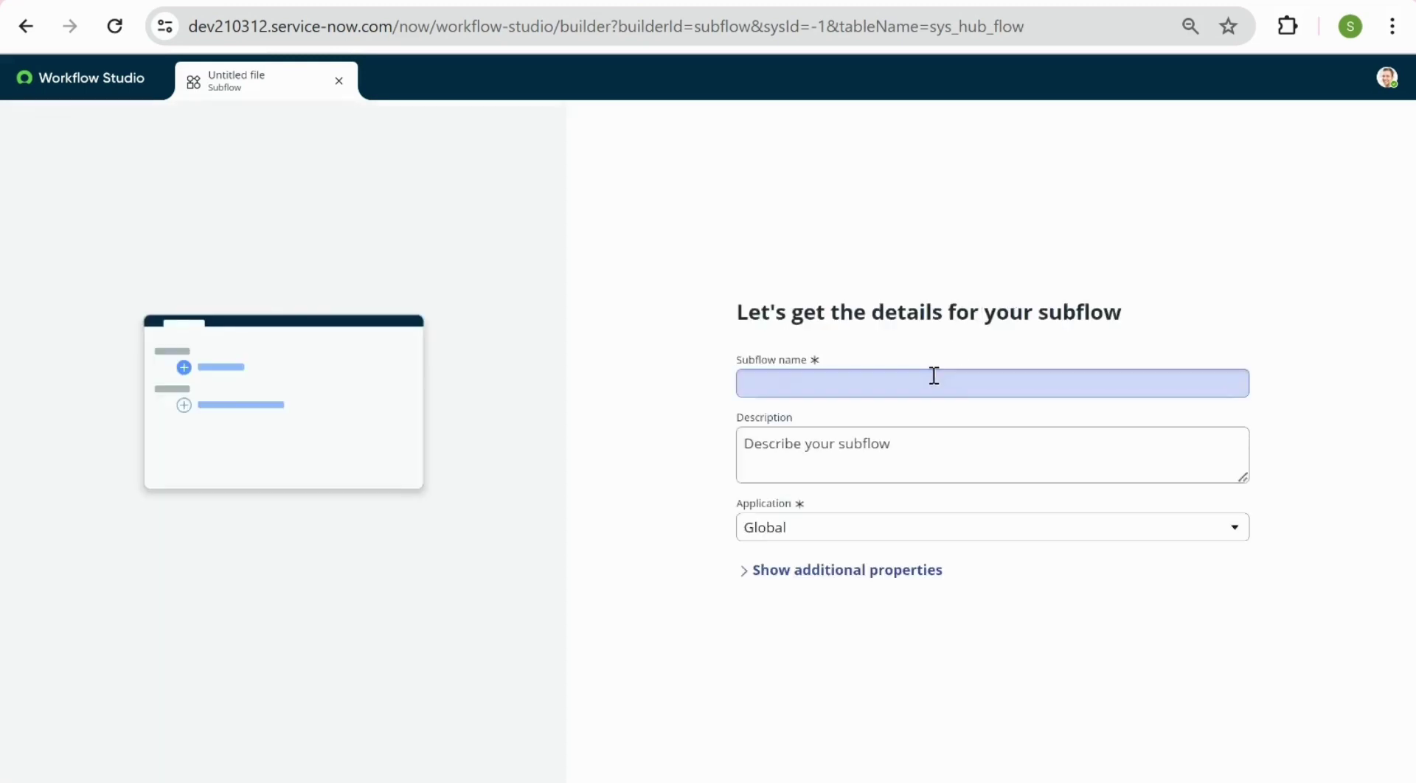
{"action": "type", "text": "Create Change Request"}
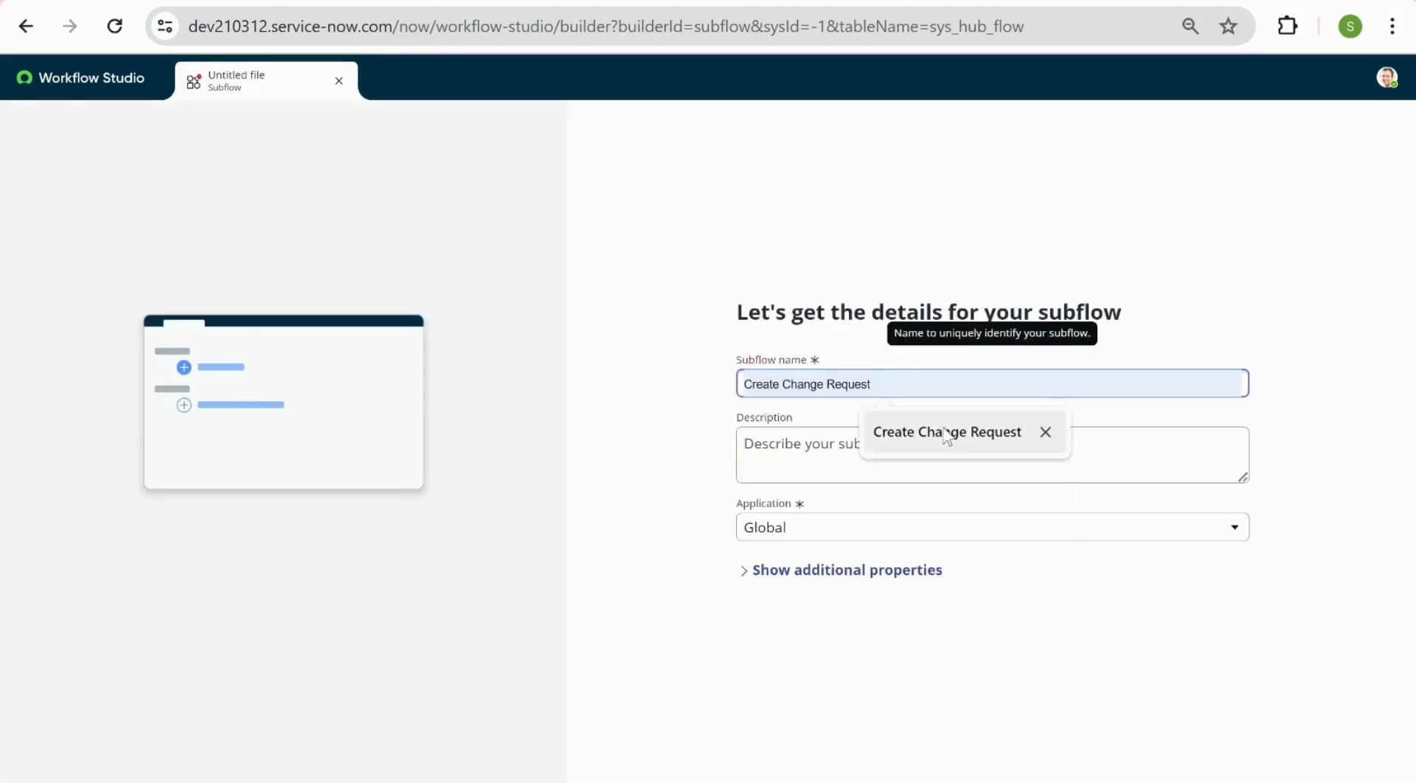
{"action": "left_click", "coordinate": [949, 433]}
{"action": "left_click", "coordinate": [956, 482]}
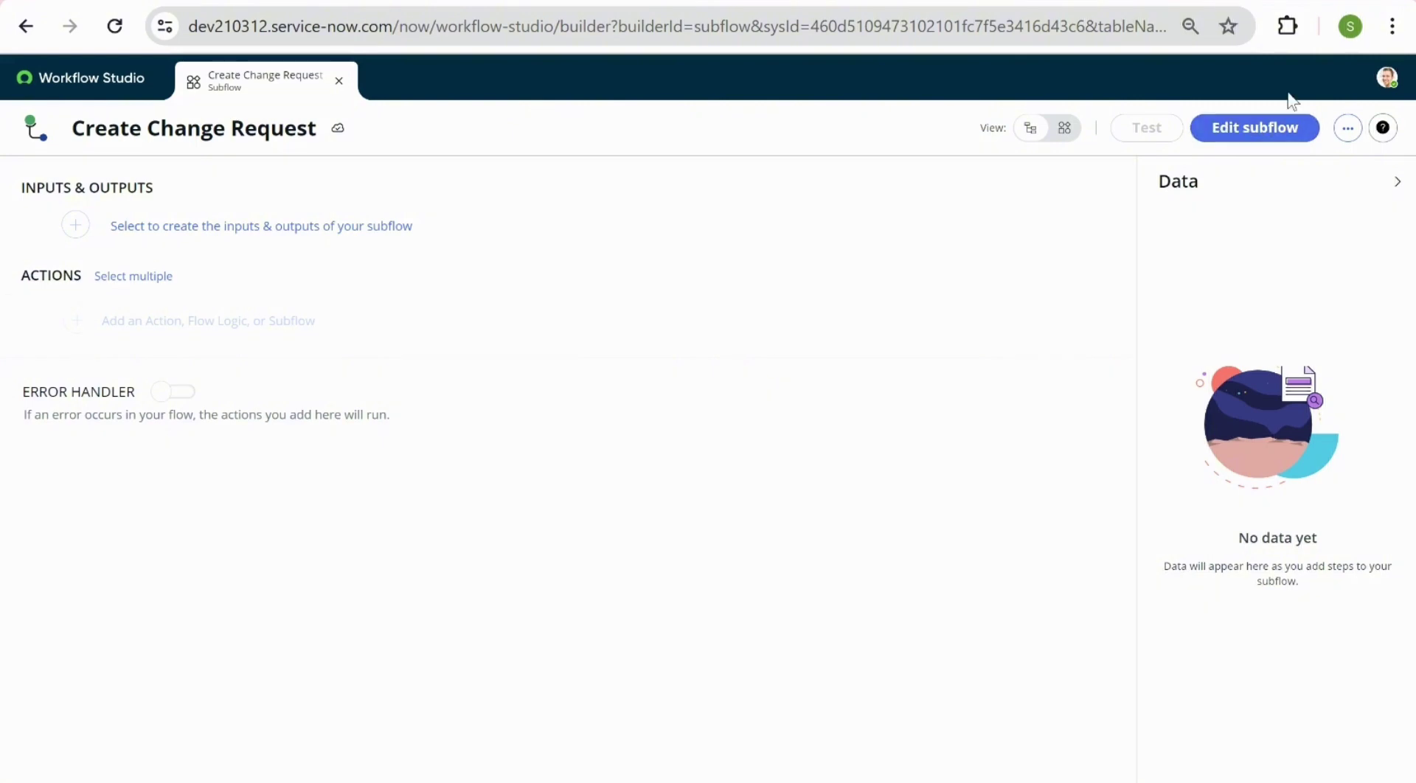
- Put the subflow into editing and add the ITSM action Create Emergency Change Request as its first action
{"action": "left_click", "coordinate": [1280, 129]}
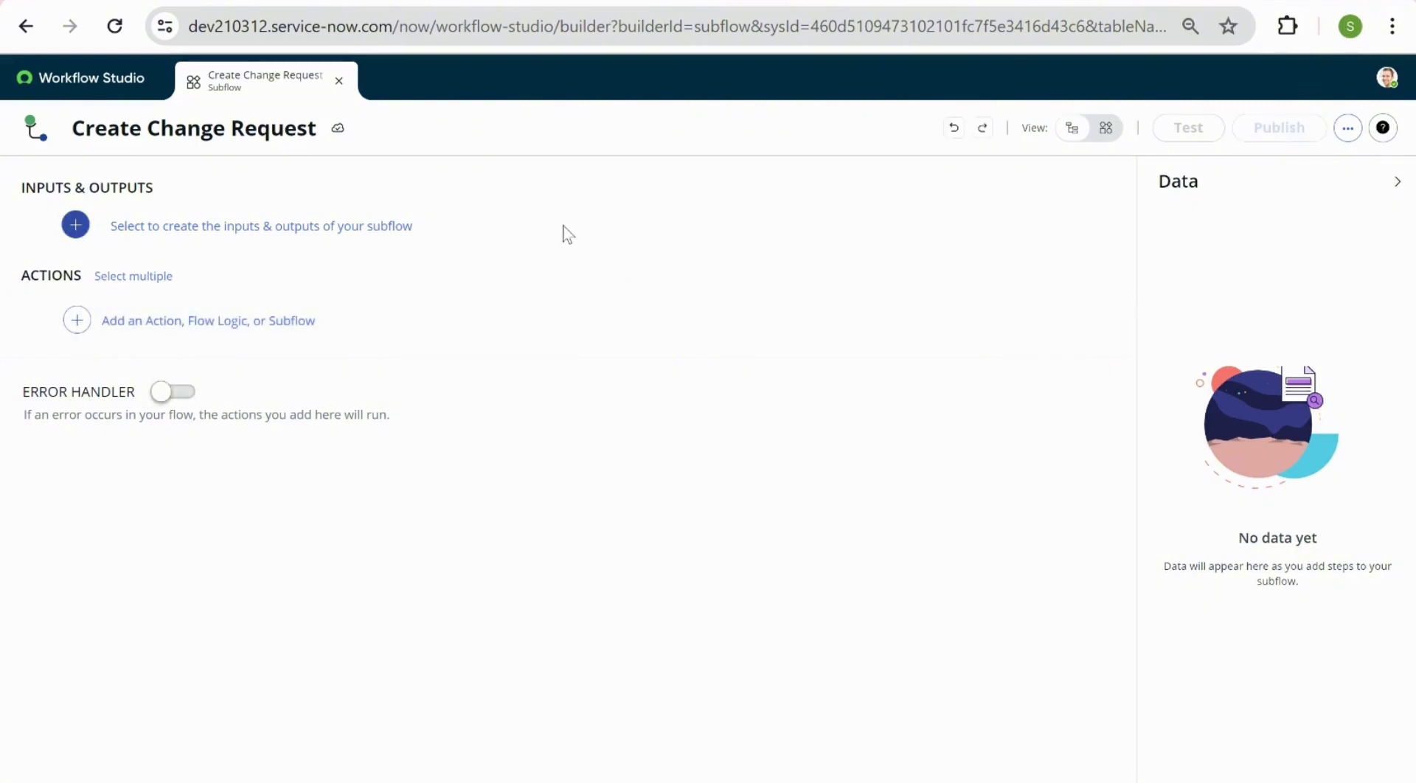
{"action": "left_click", "coordinate": [77, 227]}
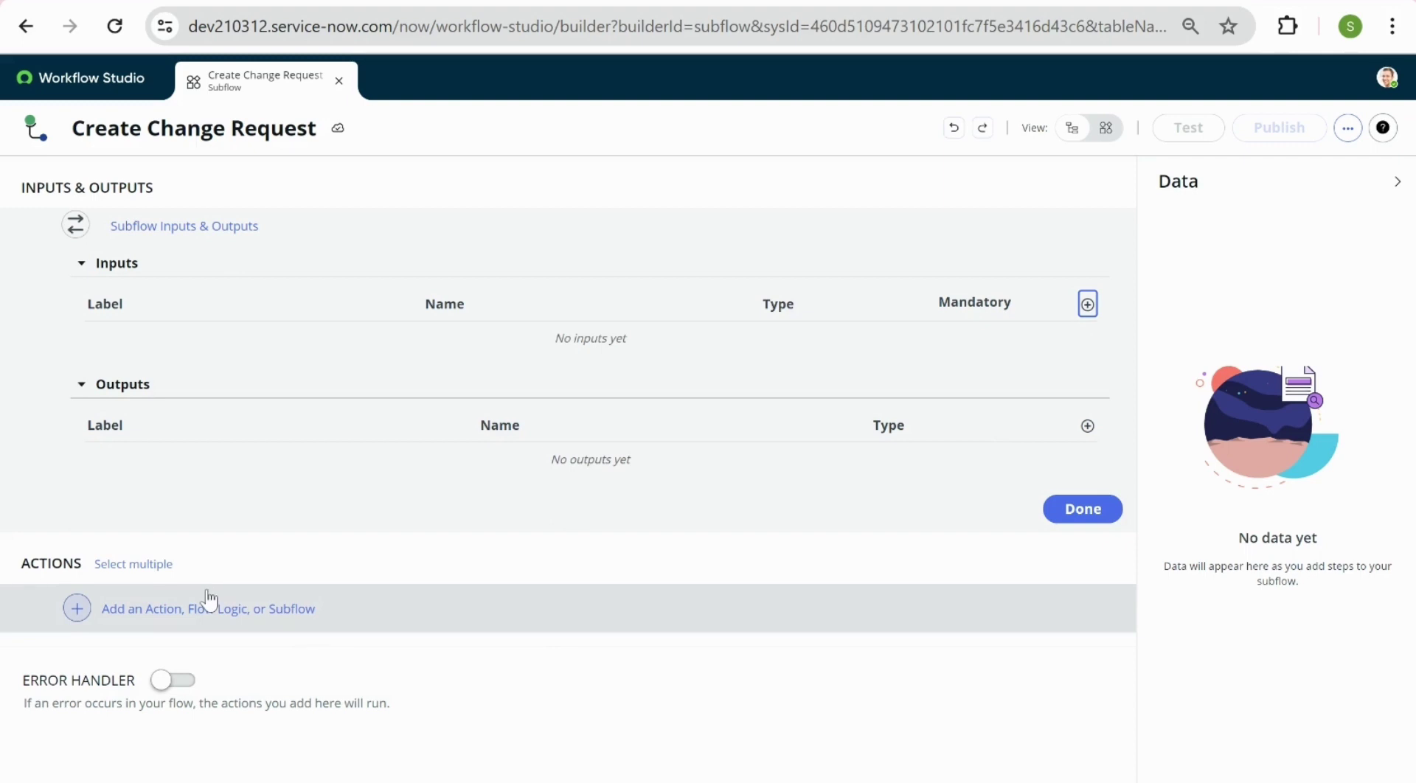
{"action": "left_click", "coordinate": [78, 610]}
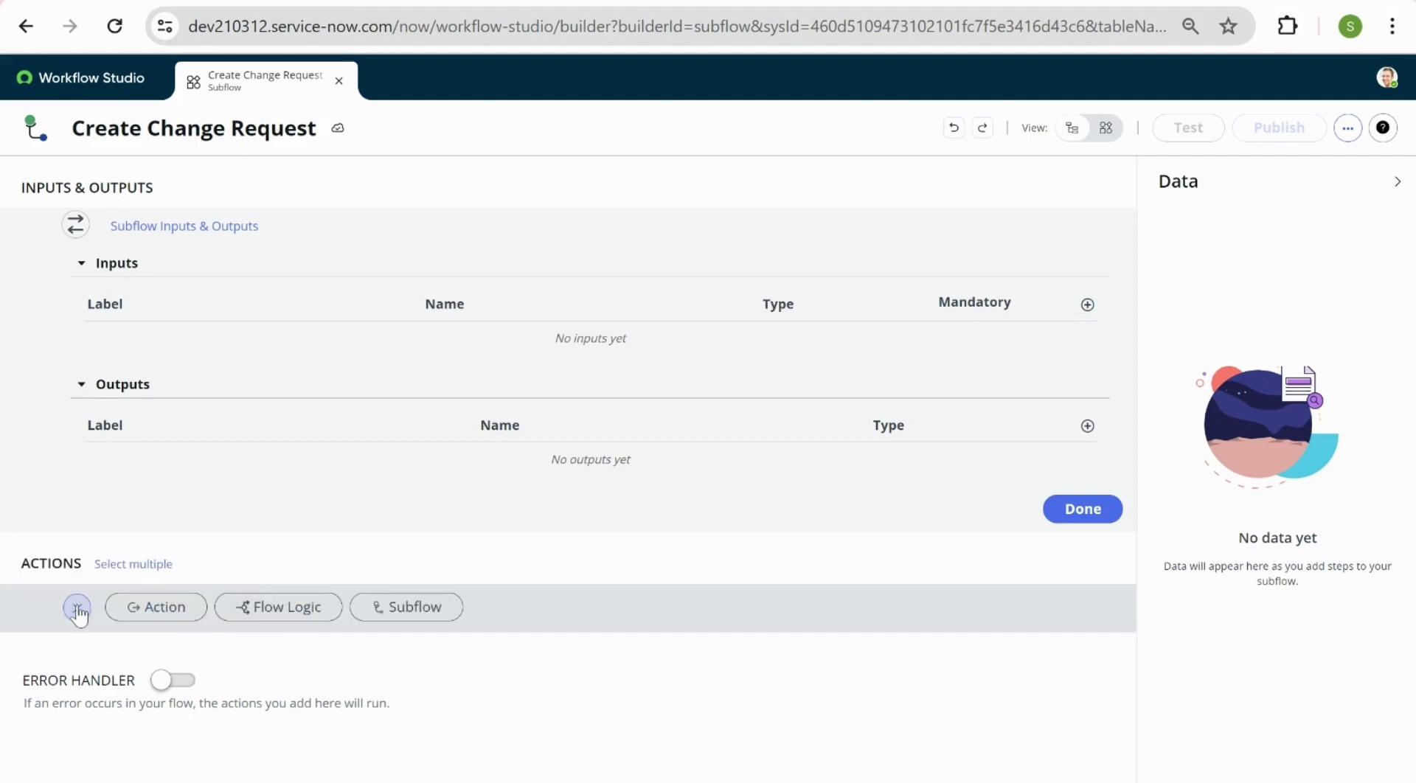
{"action": "left_click", "coordinate": [180, 609]}
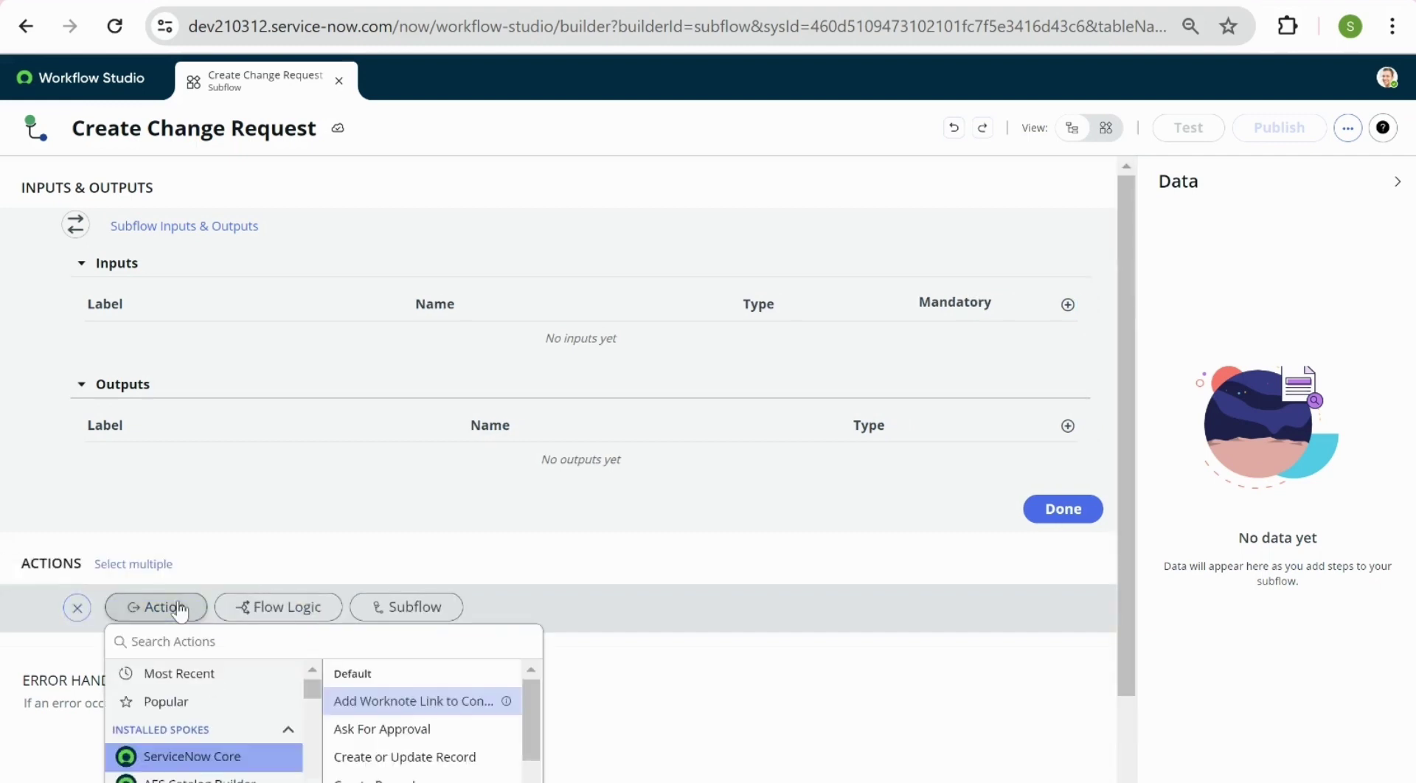
{"action": "scroll", "coordinate": [203, 719], "scroll_direction": "down", "scroll_amount": 5}
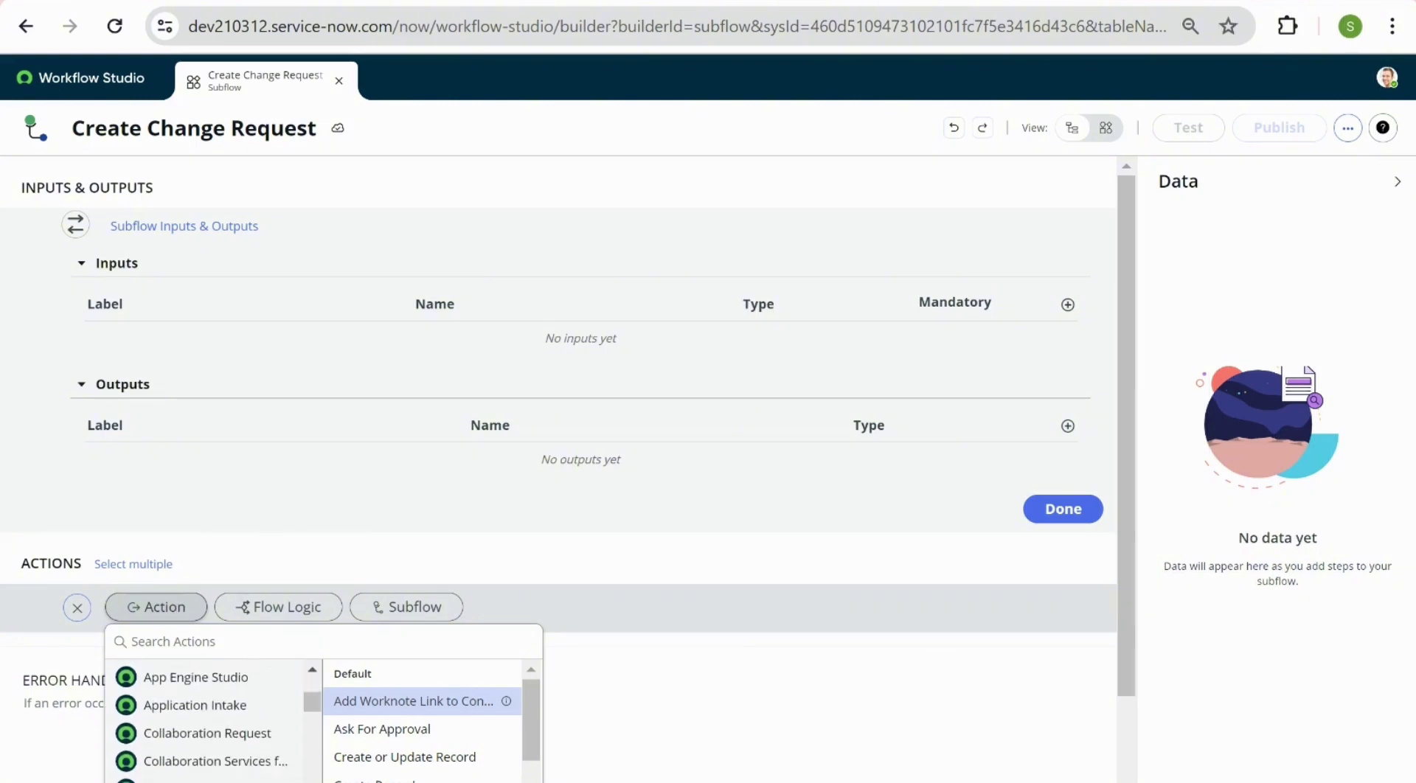
{"action": "scroll", "coordinate": [131, 655], "scroll_direction": "down", "scroll_amount": 3}
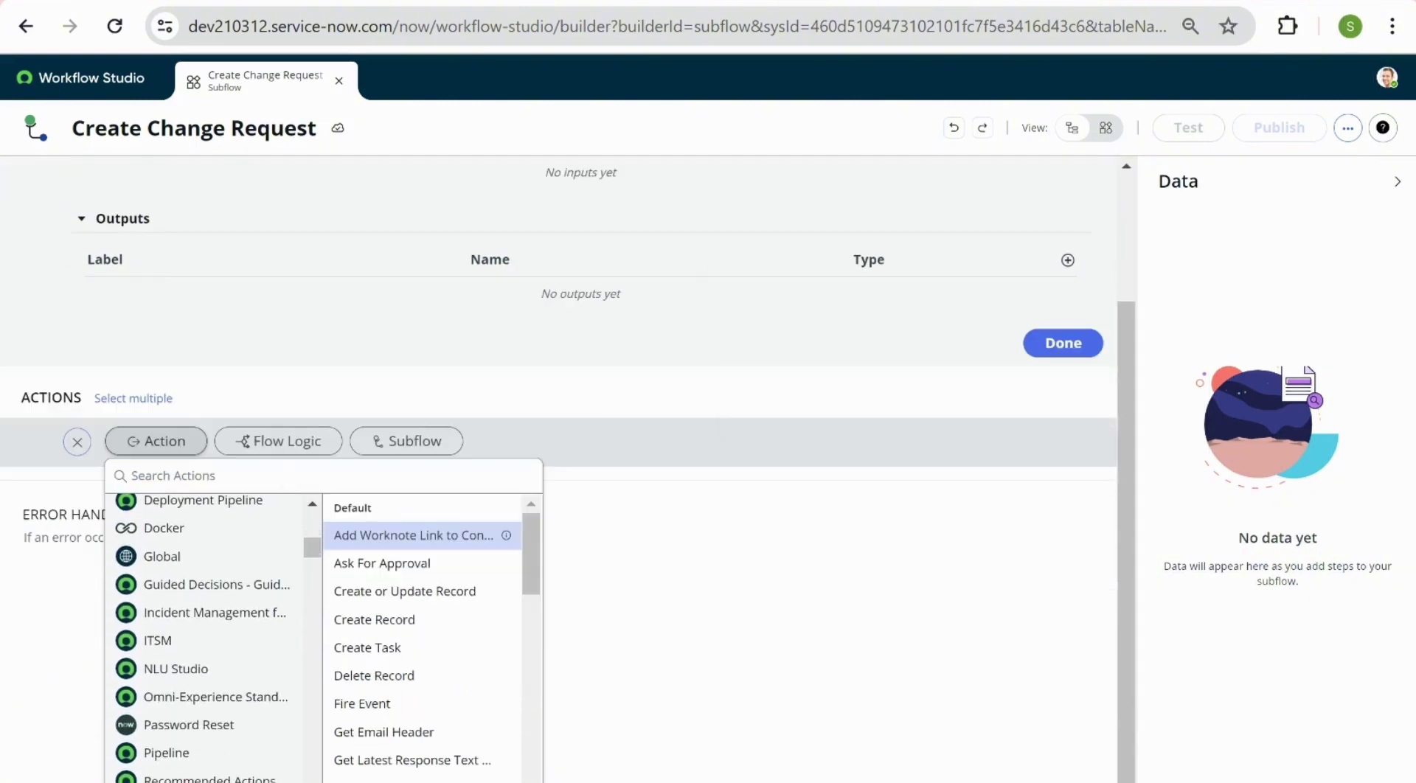
{"action": "left_click", "coordinate": [131, 656]}
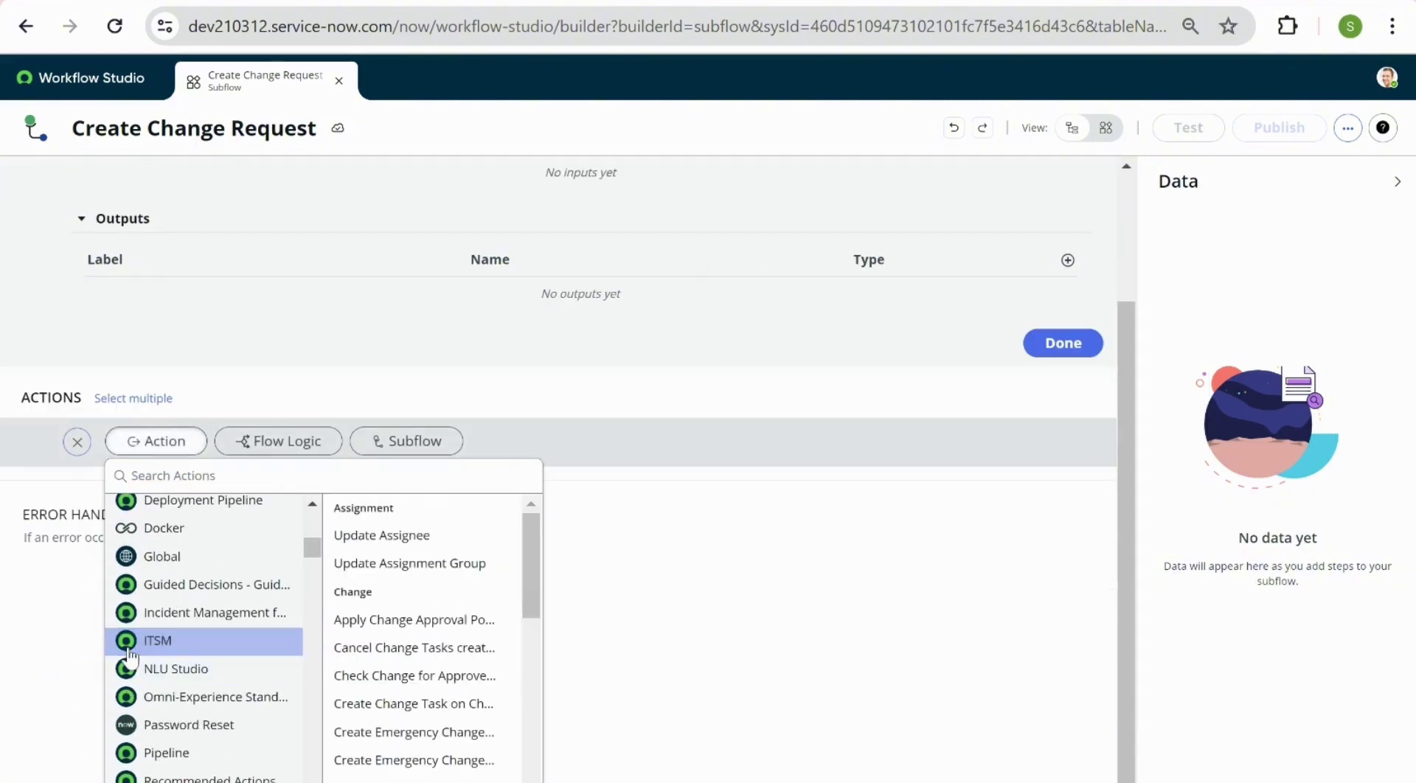
{"action": "left_click_drag", "start_coordinate": [535, 548], "coordinate": [524, 599]}
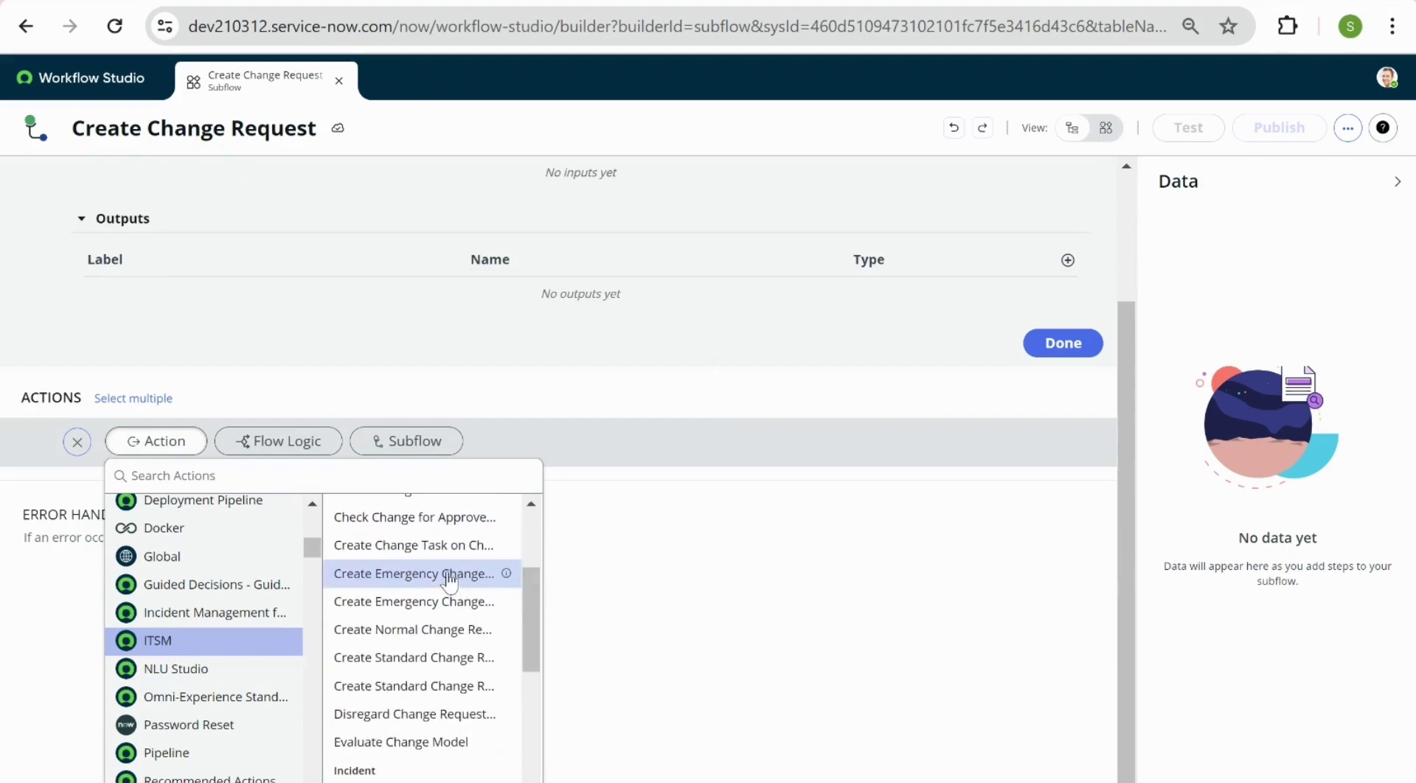
{"action": "left_click", "coordinate": [449, 579]}
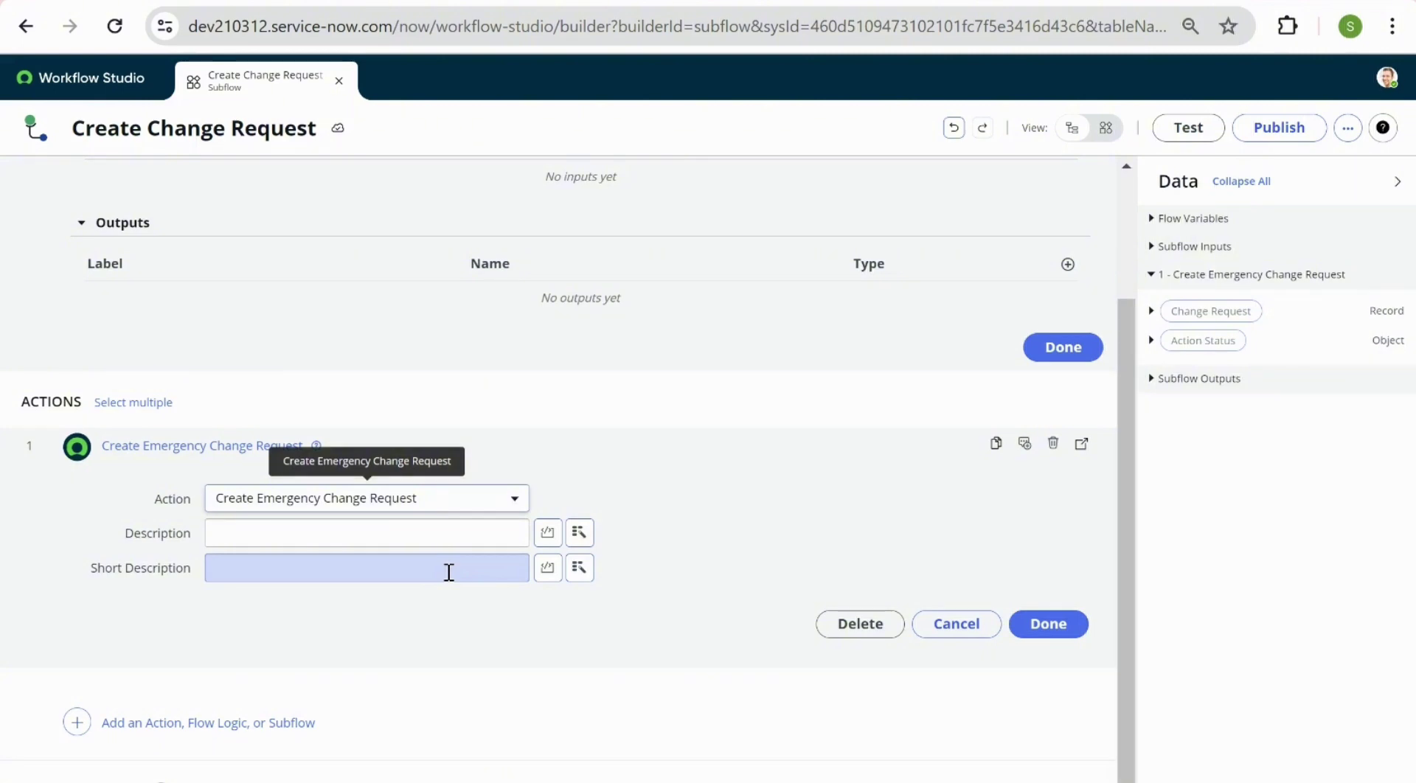
- Add a mandatory String input labelled "Description" to the subflow
{"action": "scroll", "coordinate": [892, 402], "scroll_direction": "up", "scroll_amount": 2}
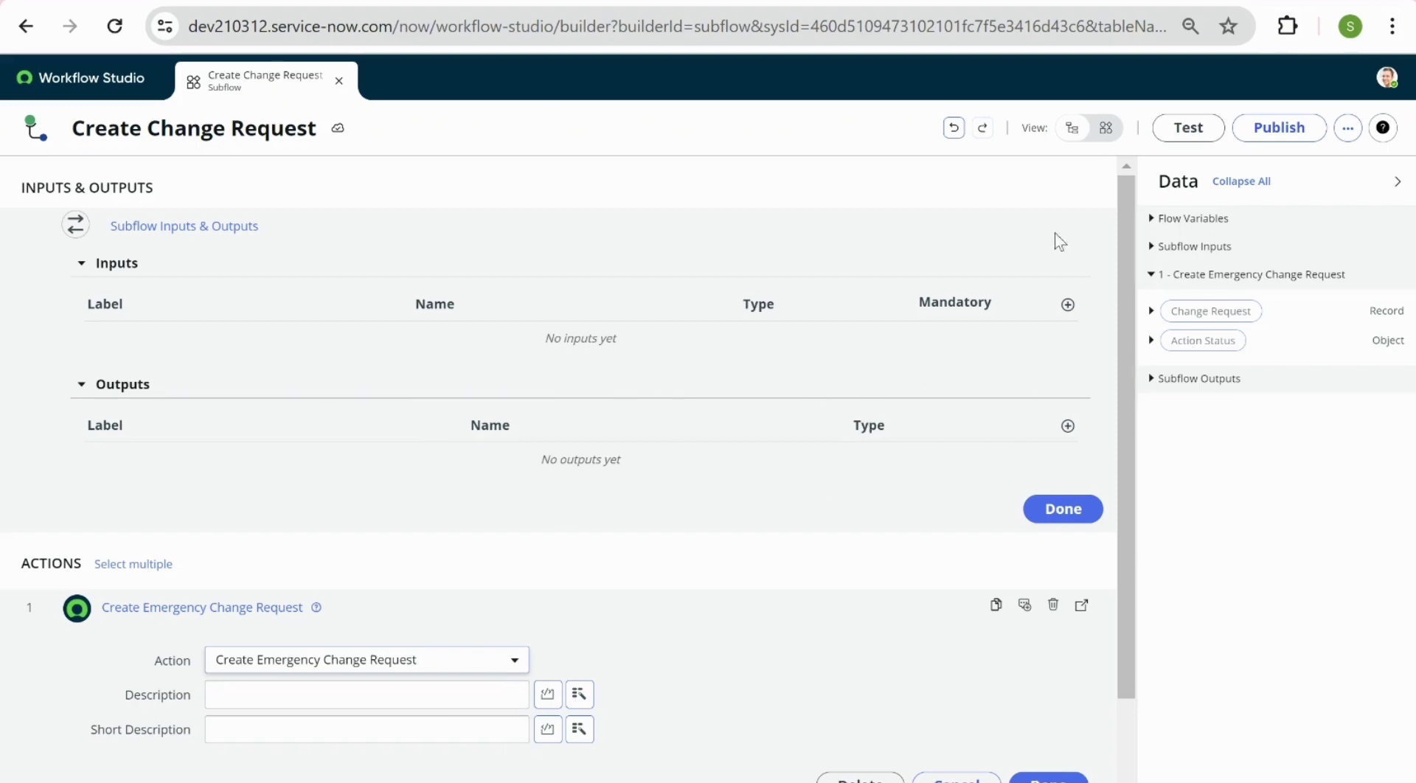
{"action": "left_click", "coordinate": [1068, 306]}
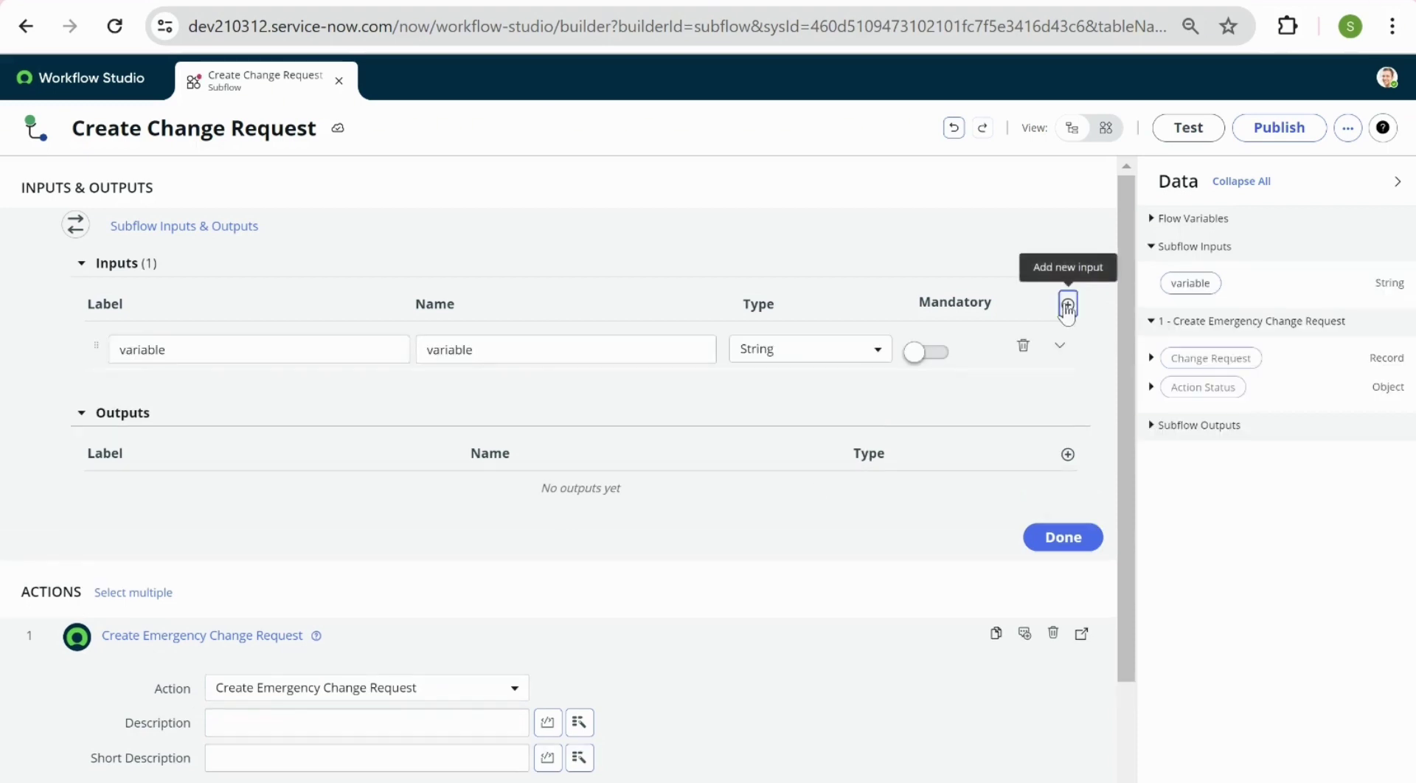
{"action": "left_click", "coordinate": [150, 344]}
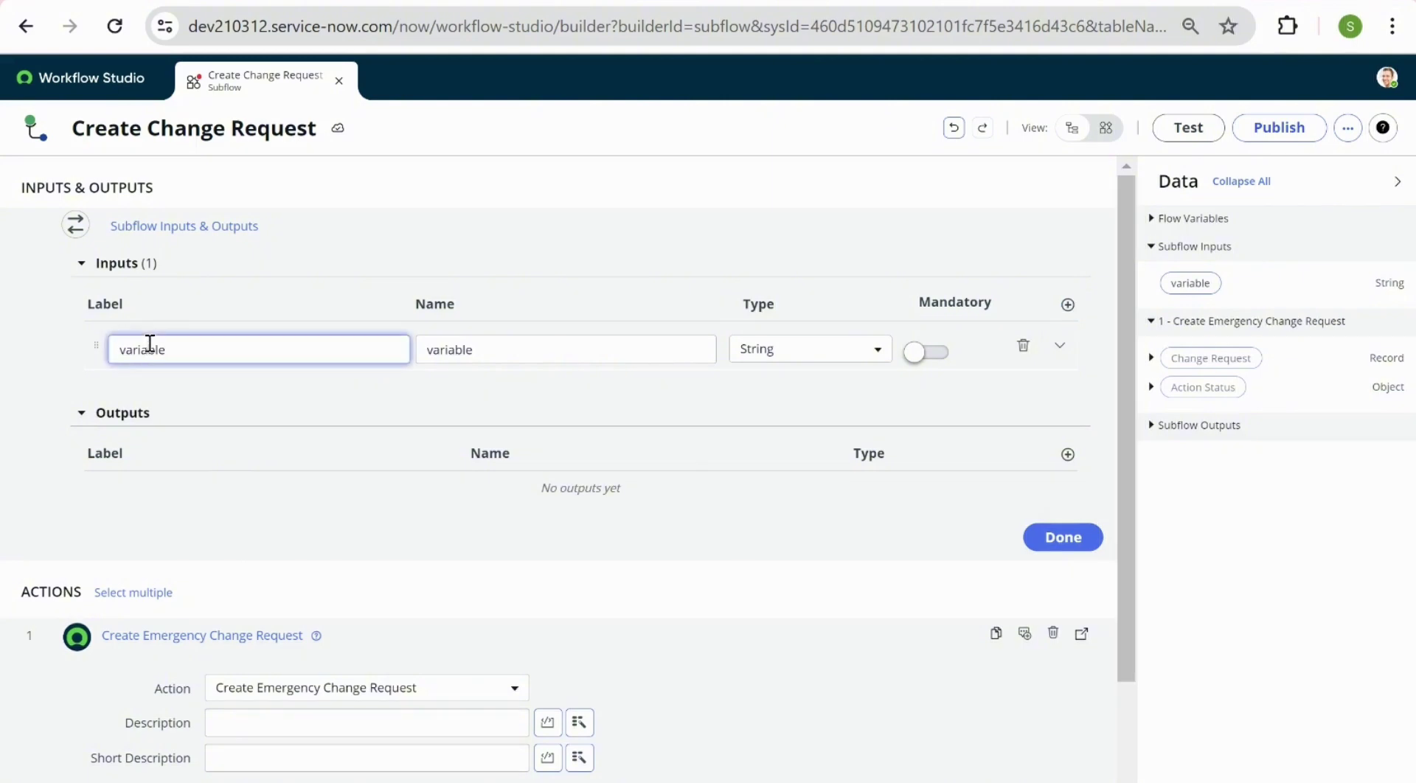
{"action": "double_click", "coordinate": [150, 343]}
{"action": "type", "text": "Description"}
{"action": "left_click", "coordinate": [441, 350]}
{"action": "left_click", "coordinate": [918, 353]}
- Add a second mandatory String input labelled "Short Description" and finish the subflow inputs
{"action": "left_click", "coordinate": [1067, 305]}
{"action": "double_click", "coordinate": [133, 394]}
{"action": "type", "text": "Shor"}
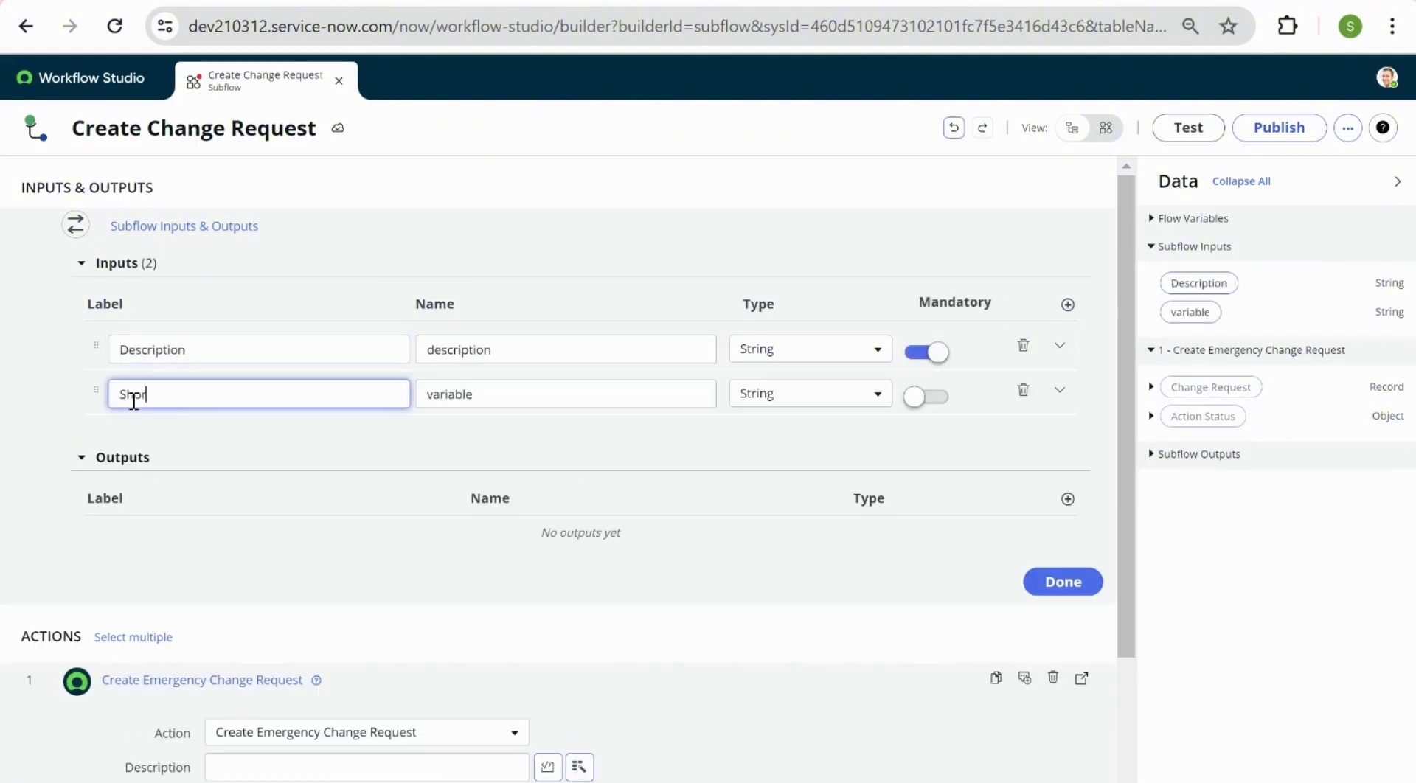
{"action": "type", "text": "t Description"}
{"action": "left_click", "coordinate": [575, 394]}
{"action": "left_click", "coordinate": [1064, 582]}
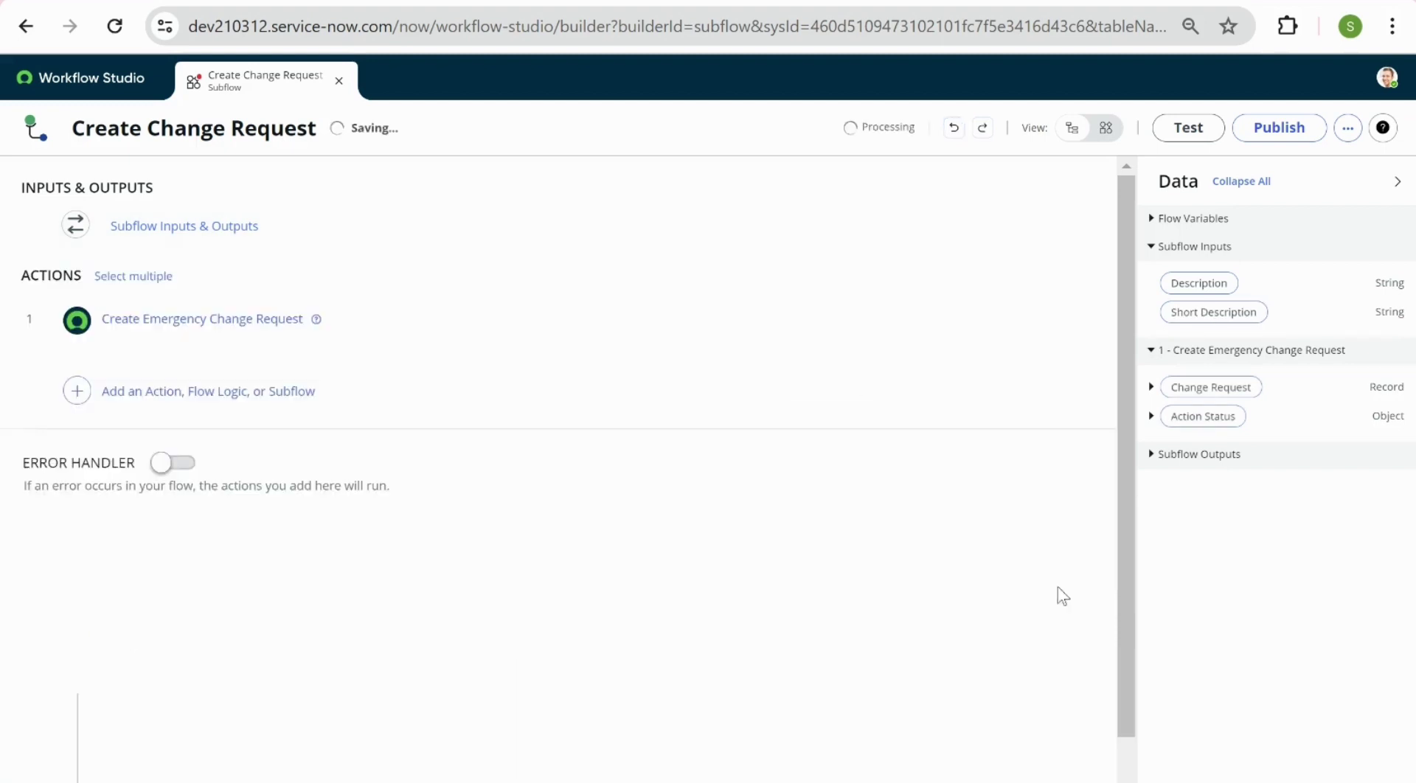
- Map the Create Emergency Change Request action's Description and Short Description to the matching subflow inputs and finish the action
{"action": "left_click", "coordinate": [132, 324]}
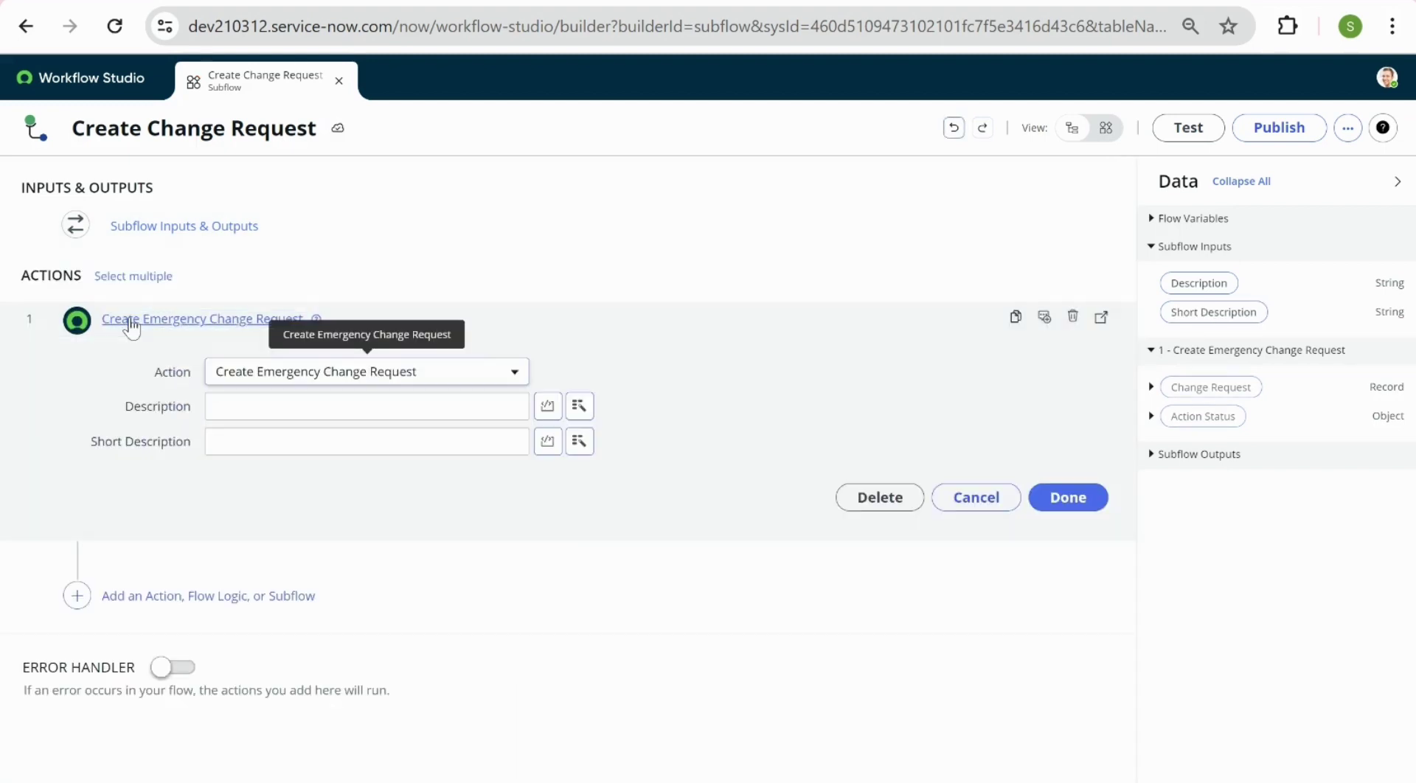
{"action": "left_click", "coordinate": [580, 407]}
{"action": "left_click", "coordinate": [617, 481]}
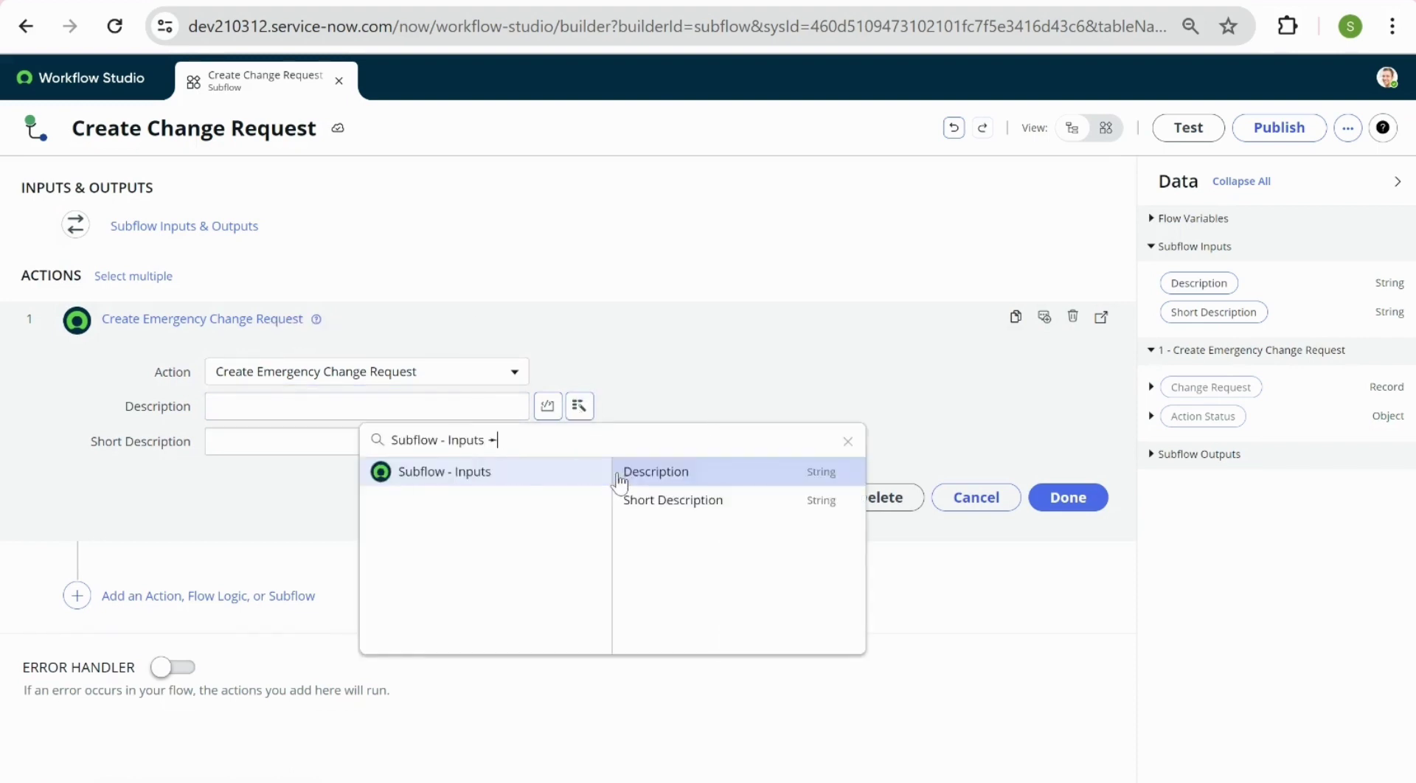
{"action": "left_click", "coordinate": [668, 474]}
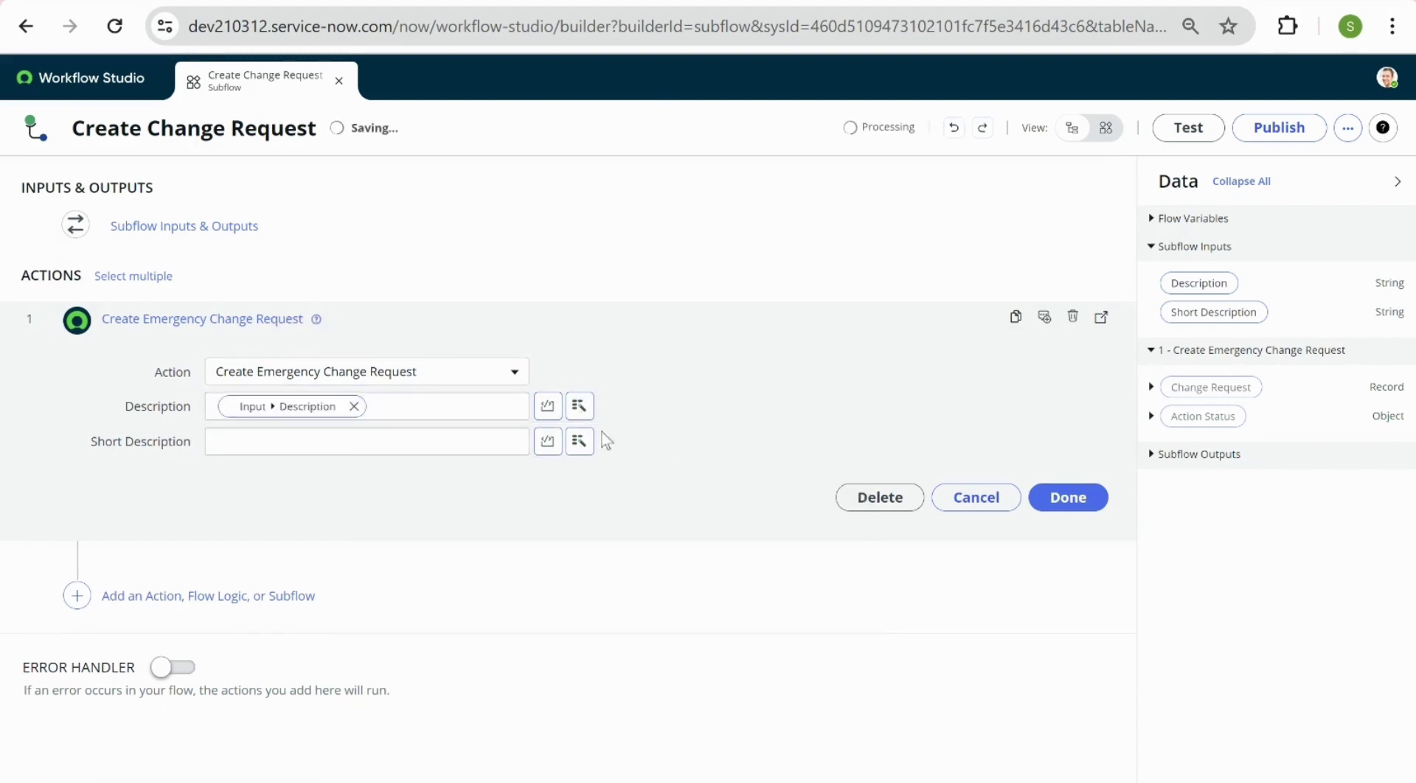
{"action": "left_click", "coordinate": [580, 441]}
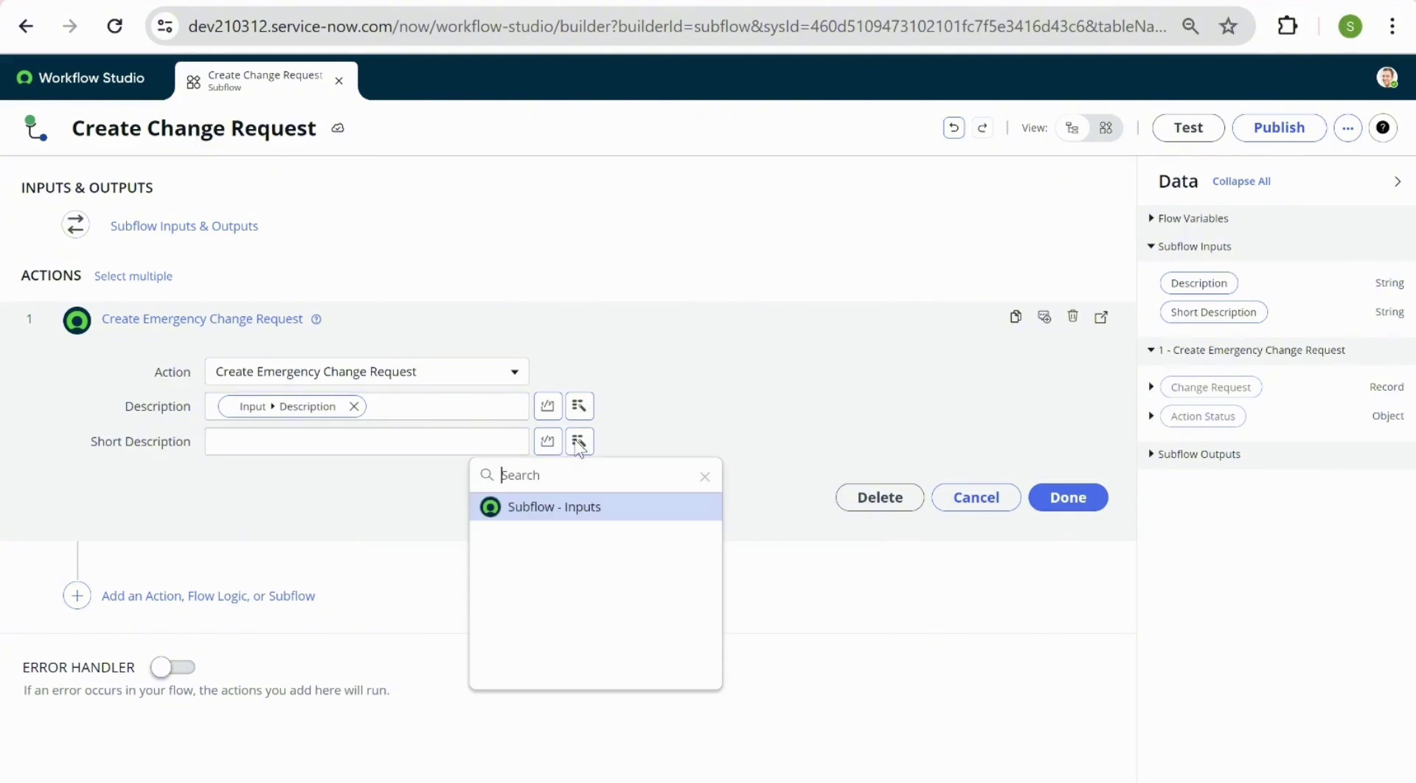
{"action": "left_click", "coordinate": [610, 520]}
{"action": "left_click", "coordinate": [699, 537]}
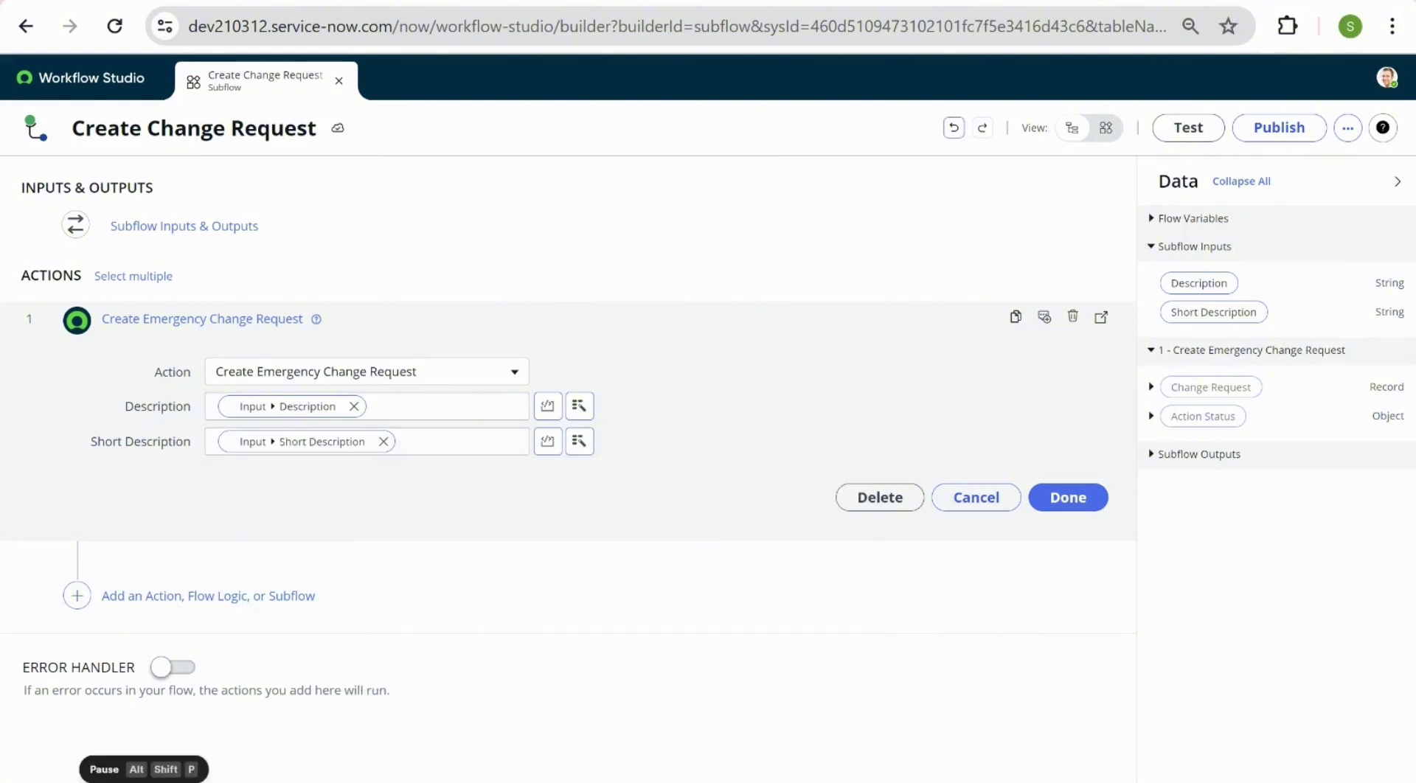
{"action": "left_click", "coordinate": [1068, 498]}
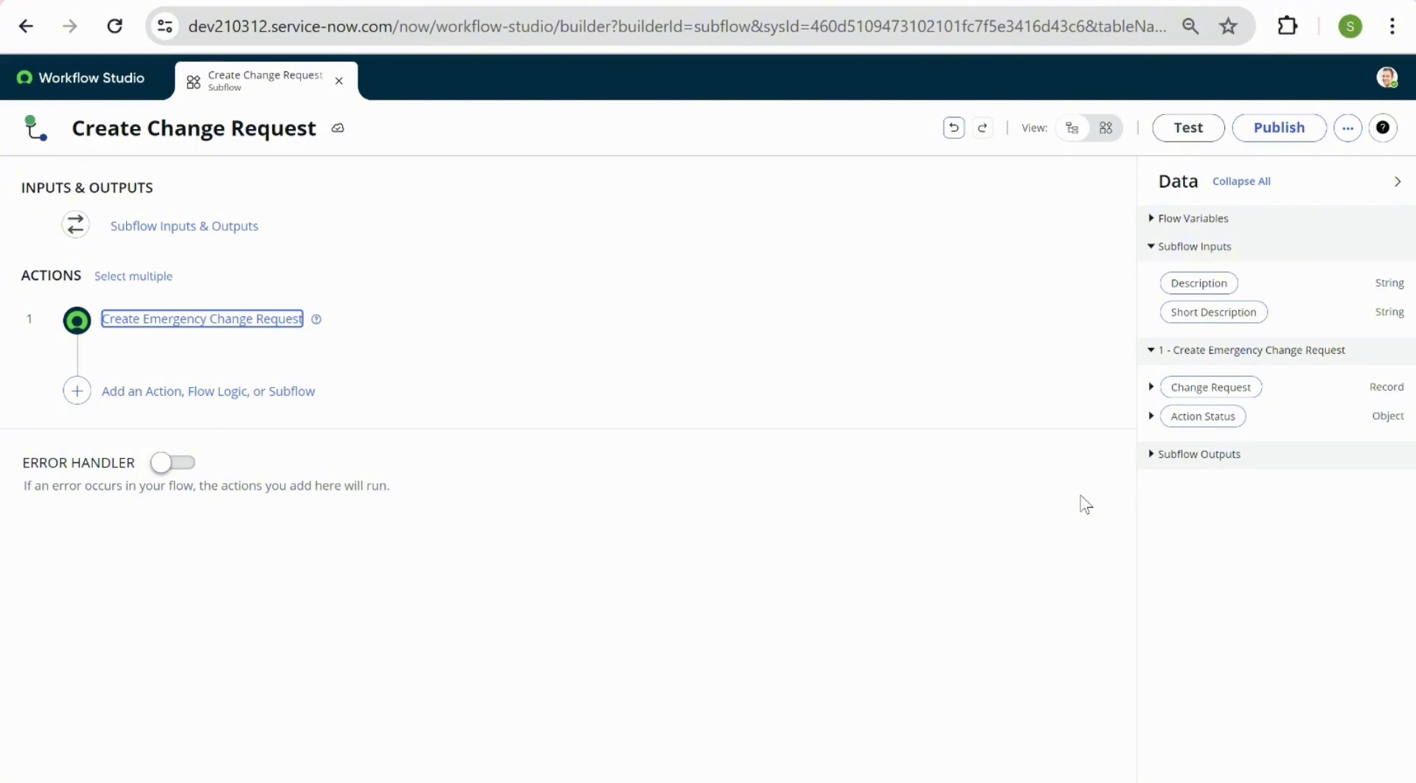
- Add a third subflow input labelled "Assignment Group" with a Reference type pointing to the Group table, and finish the inputs
{"action": "left_click", "coordinate": [142, 229]}
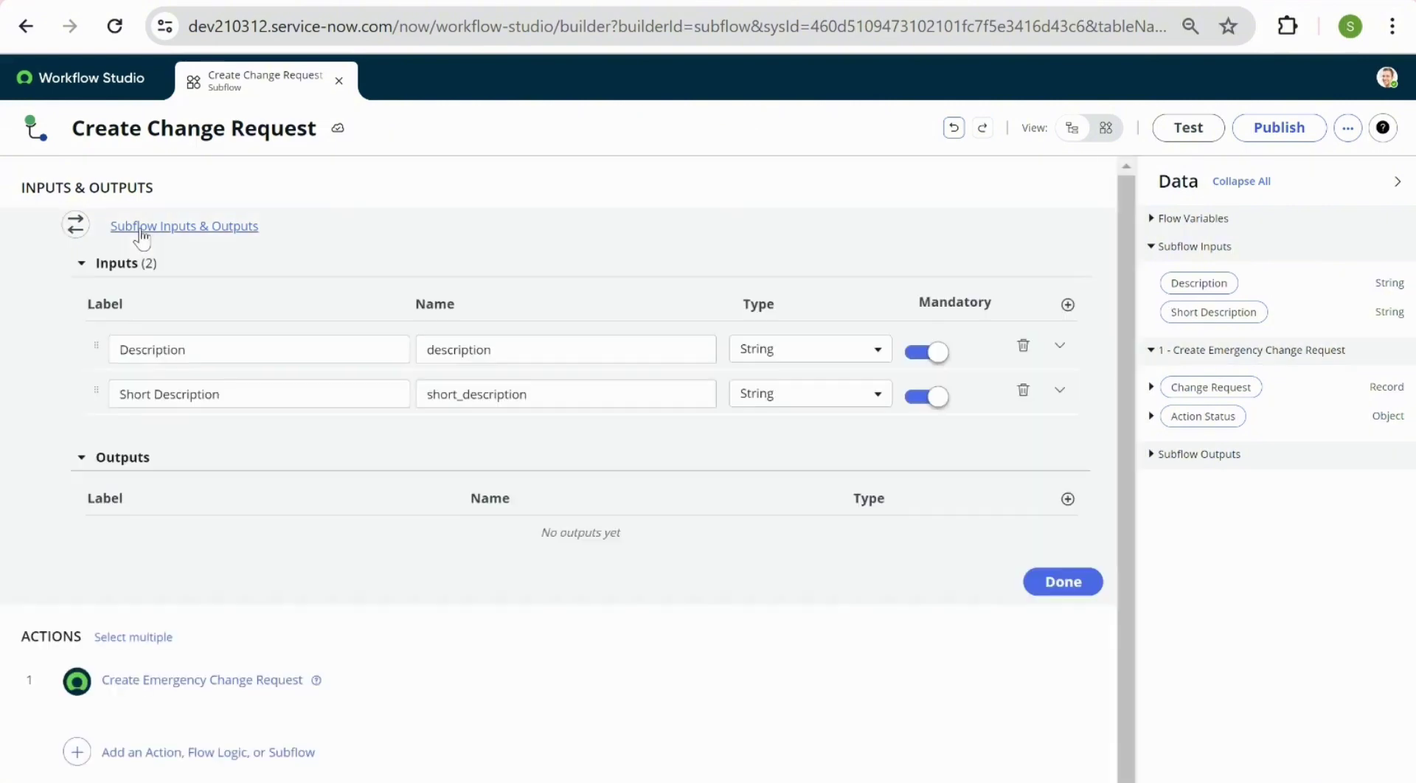
{"action": "left_click", "coordinate": [1068, 304]}
{"action": "left_click", "coordinate": [193, 427]}
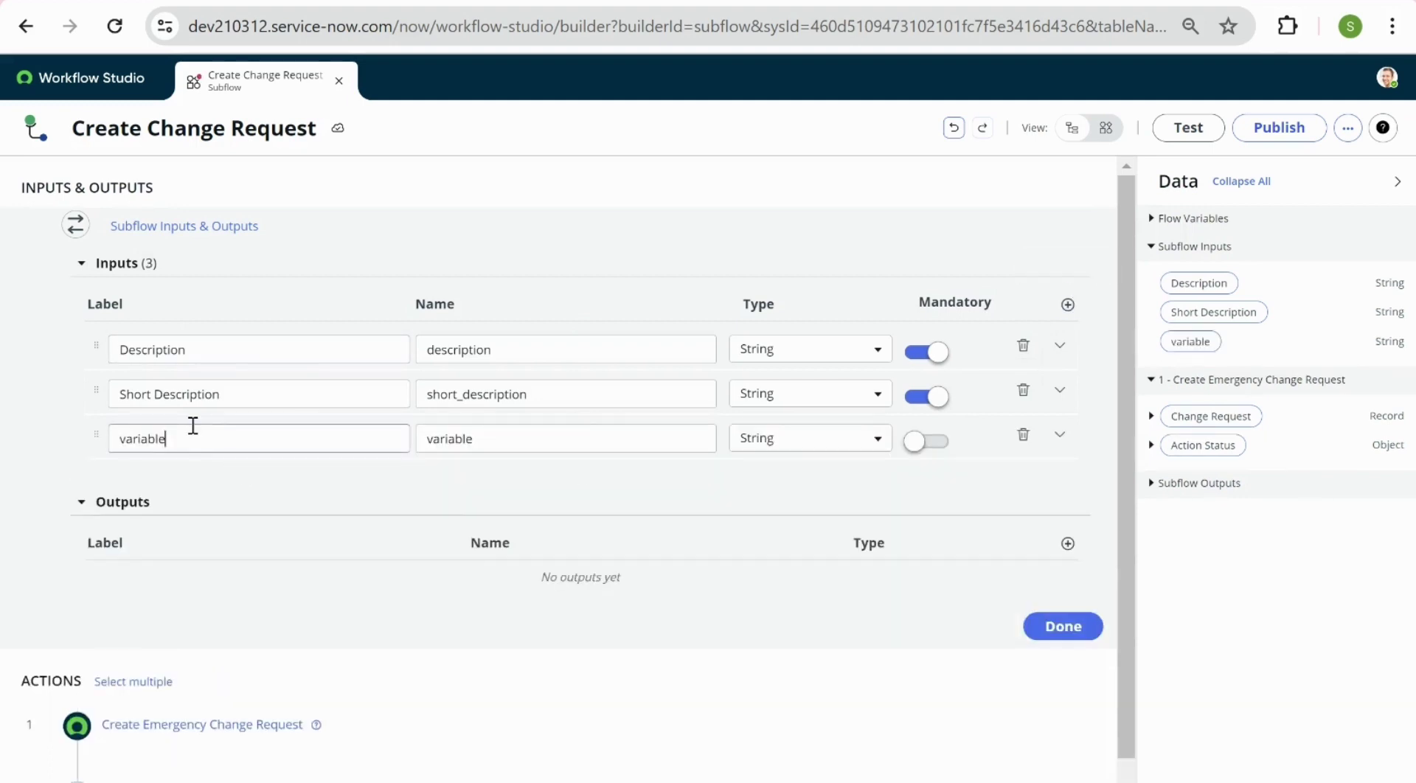
{"action": "double_click", "coordinate": [193, 426]}
{"action": "type", "text": "Assignment Group"}
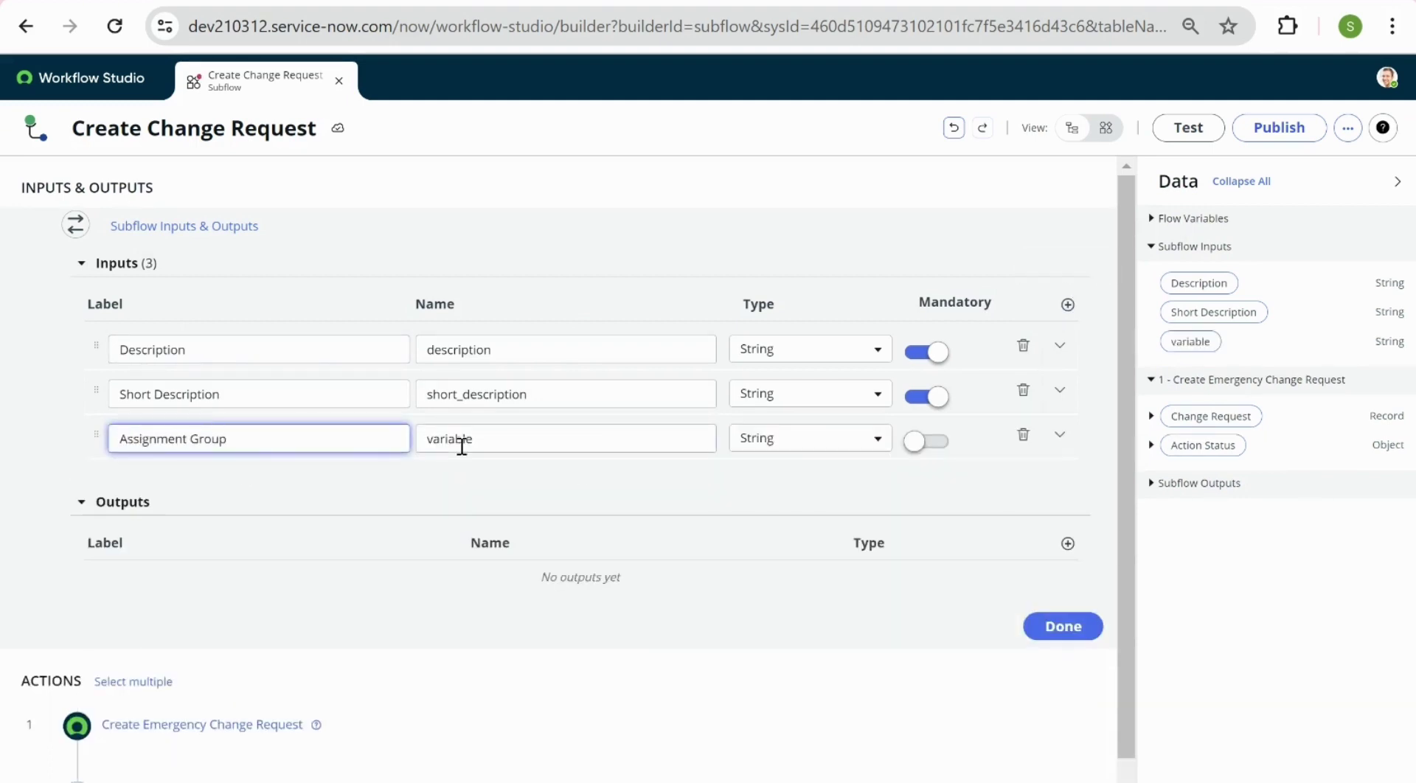
{"action": "left_click", "coordinate": [849, 438]}
{"action": "type", "text": "Reference.Group"}
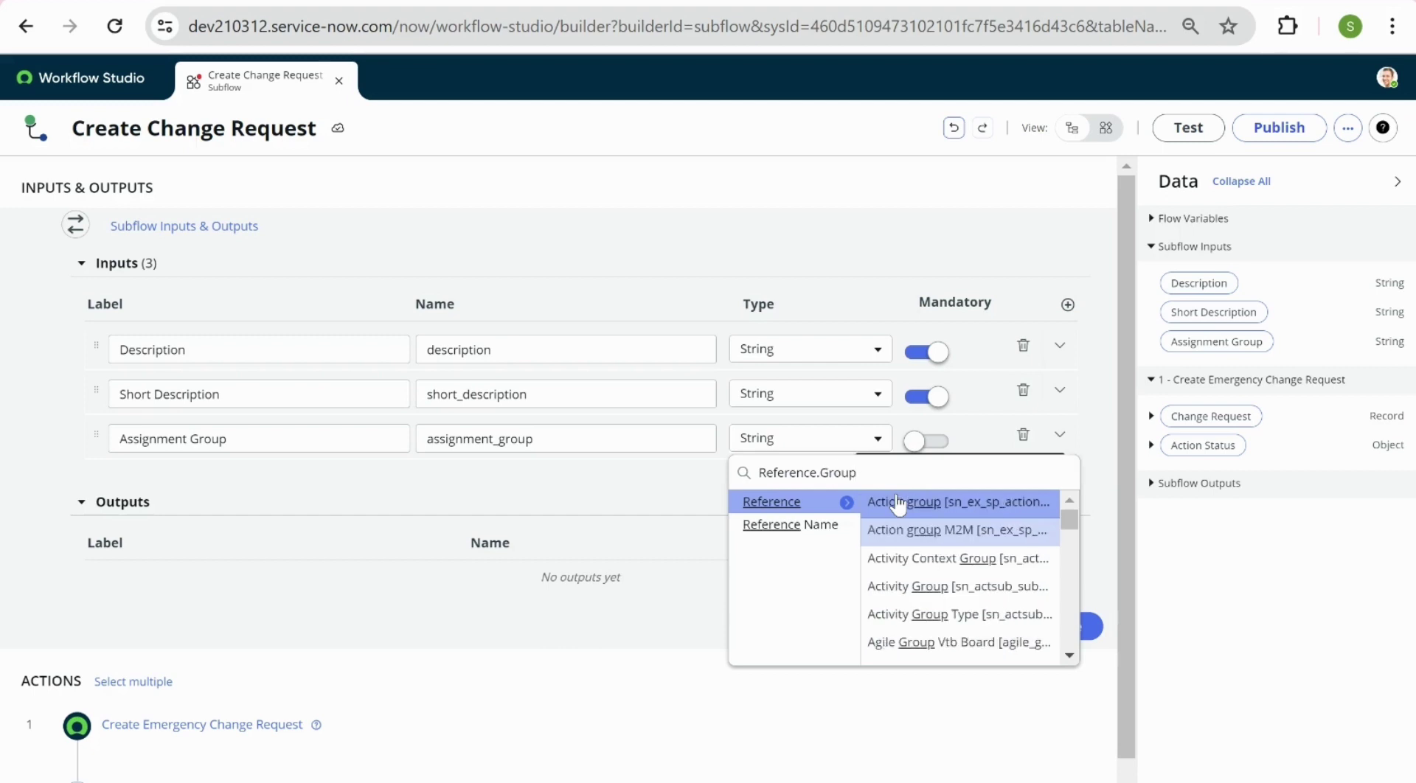
{"action": "type", "text": " [sys_"}
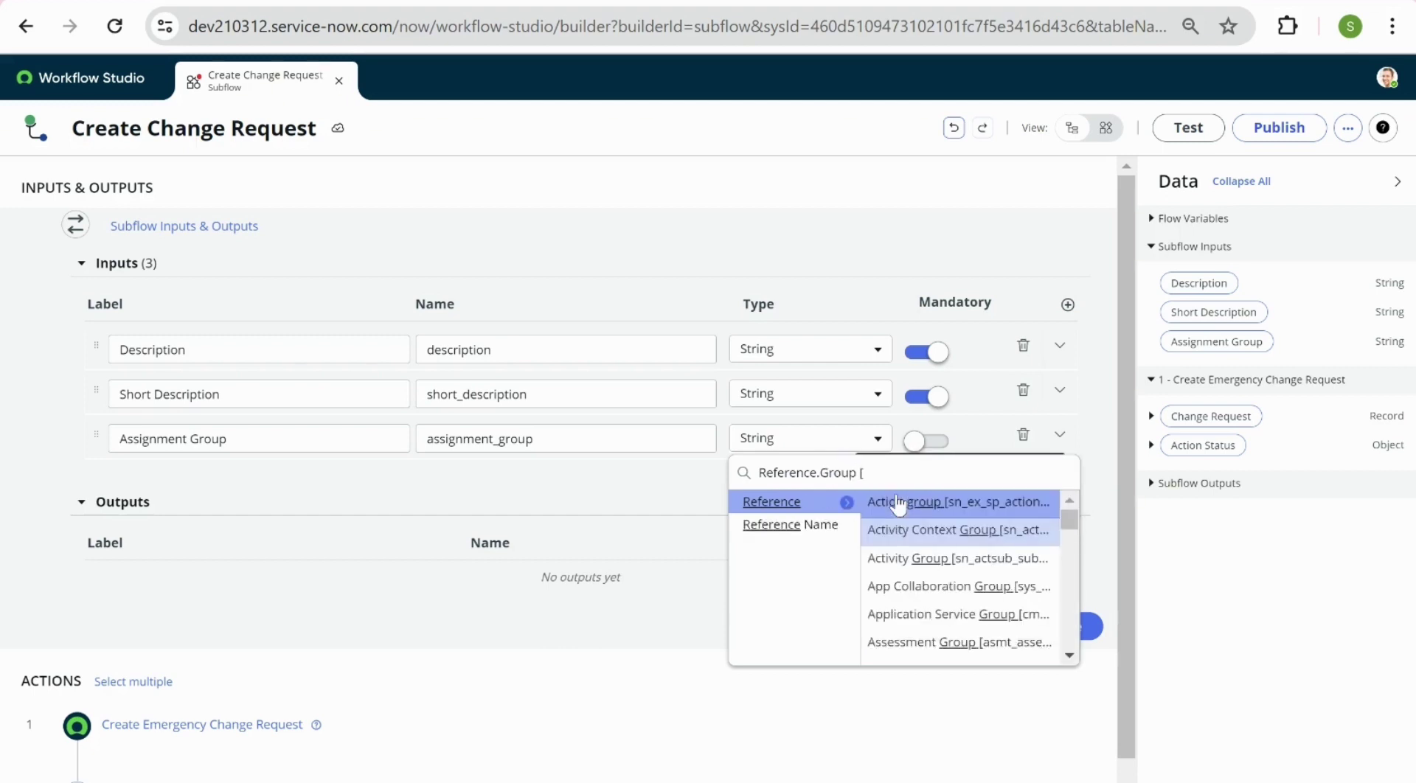
{"action": "left_click", "coordinate": [952, 546]}
{"action": "left_click", "coordinate": [1063, 626]}
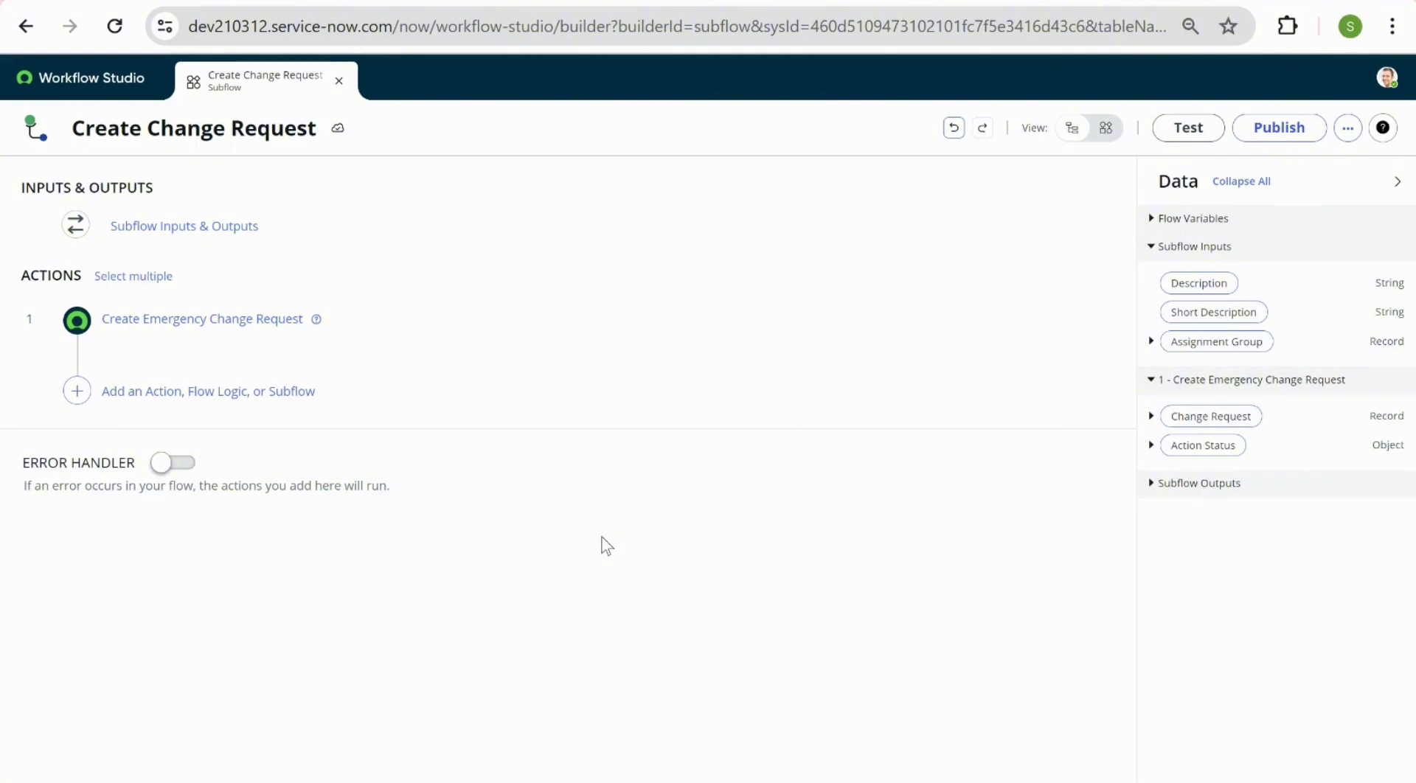
- Add an Update Record action after the Create Emergency Change Request action
{"action": "left_click", "coordinate": [77, 391]}
{"action": "left_click", "coordinate": [151, 393]}
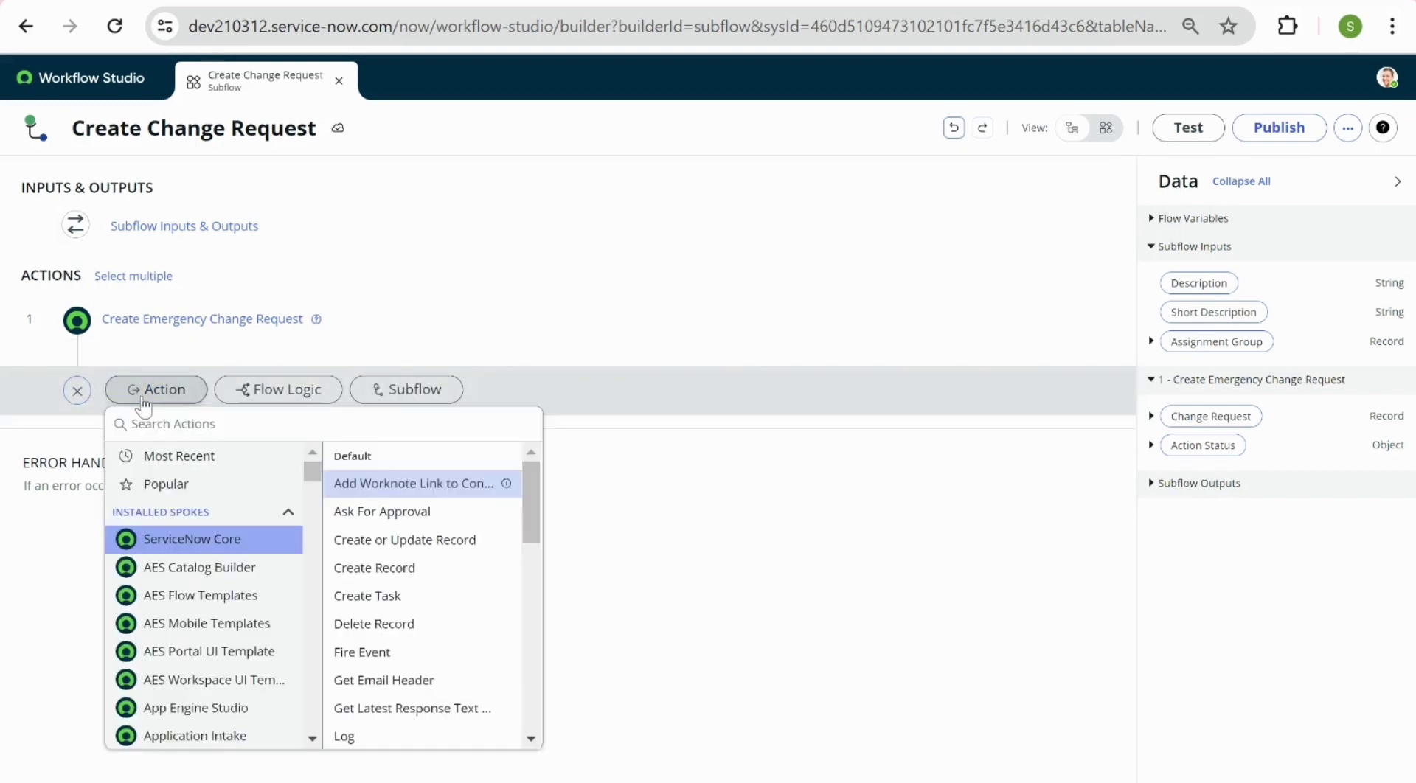
{"action": "type", "text": "upda"}
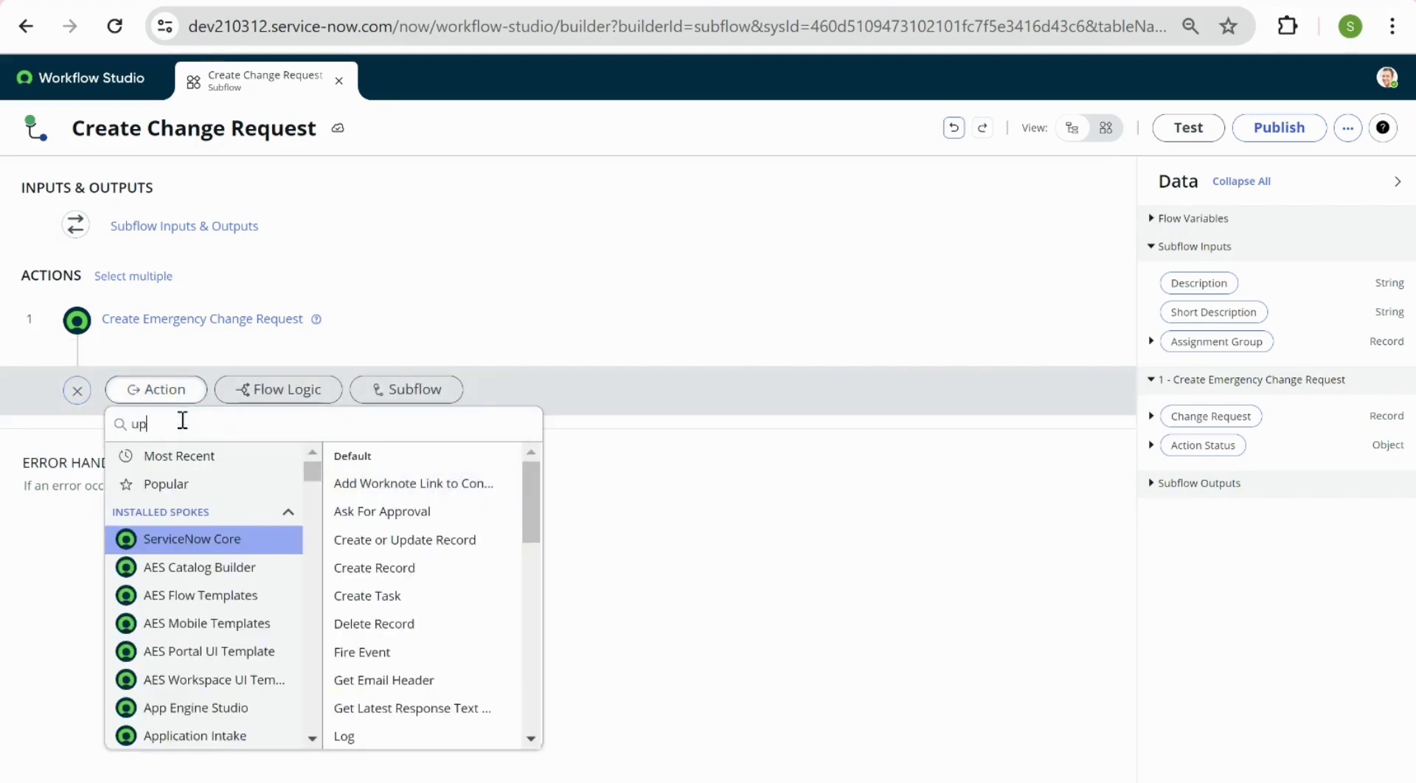
{"action": "left_click", "coordinate": [372, 459]}
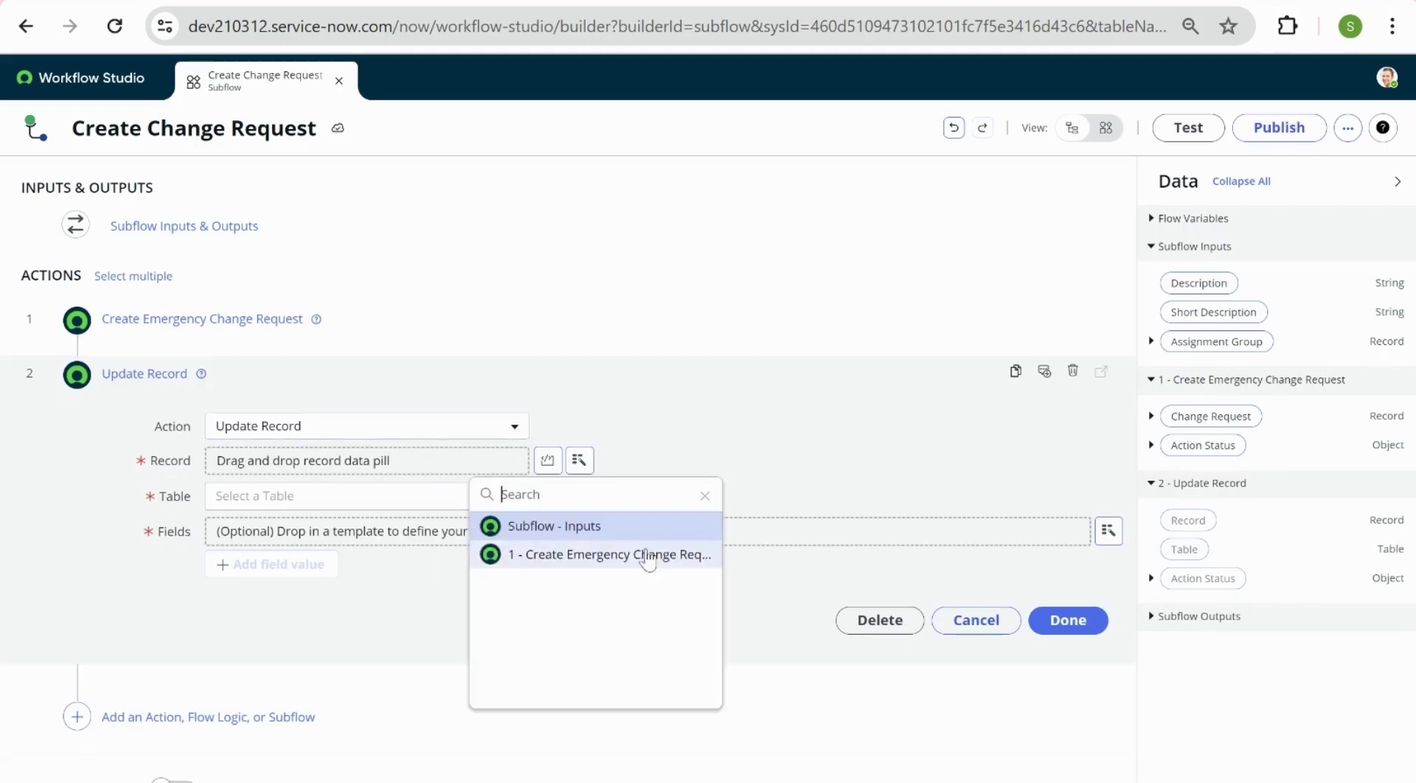
- Point Update Record at step 1's Change Request, map its Assignment group field to the Assignment Group subflow input, and finish the action
{"action": "left_click", "coordinate": [357, 568]}
{"action": "type", "text": "as"}
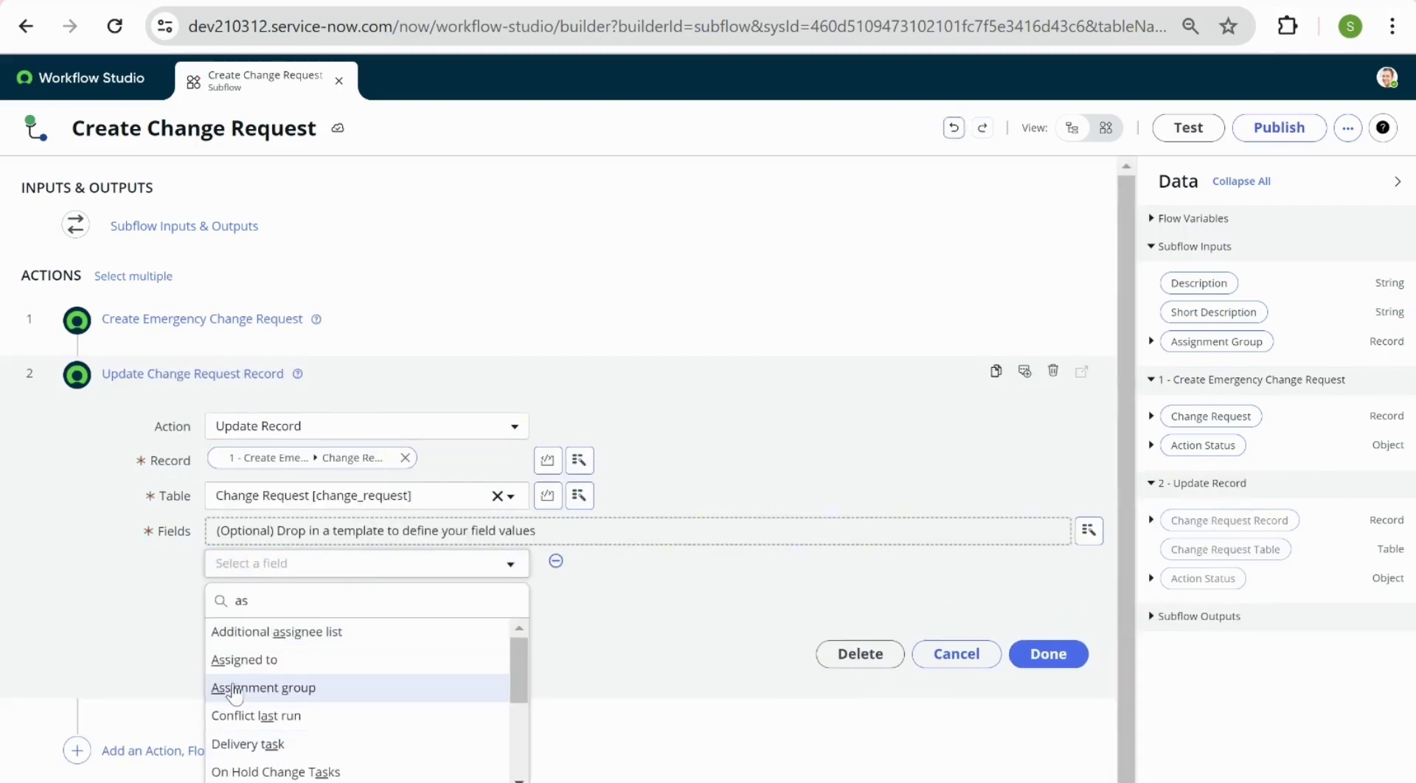
{"action": "left_click", "coordinate": [295, 683]}
{"action": "left_click", "coordinate": [905, 566]}
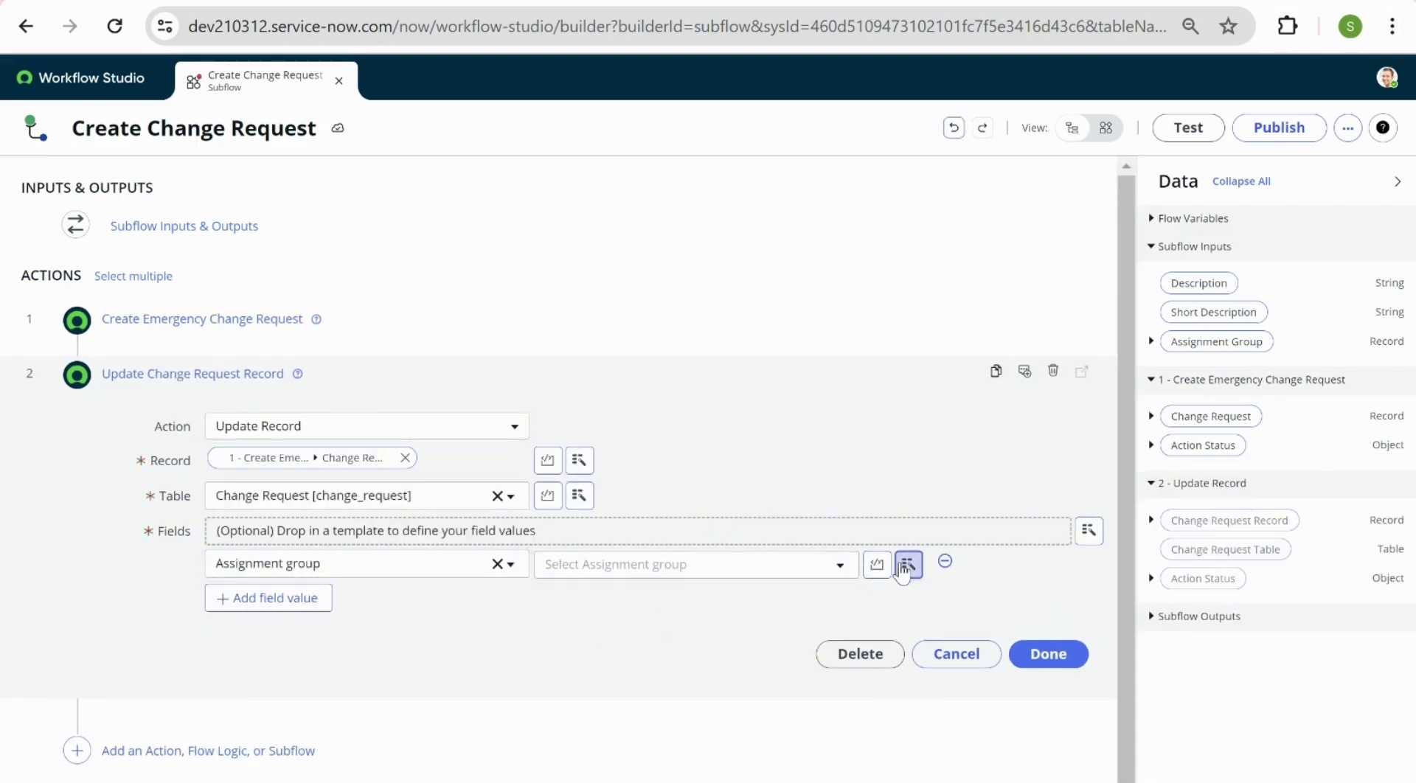
{"action": "left_click", "coordinate": [950, 636]}
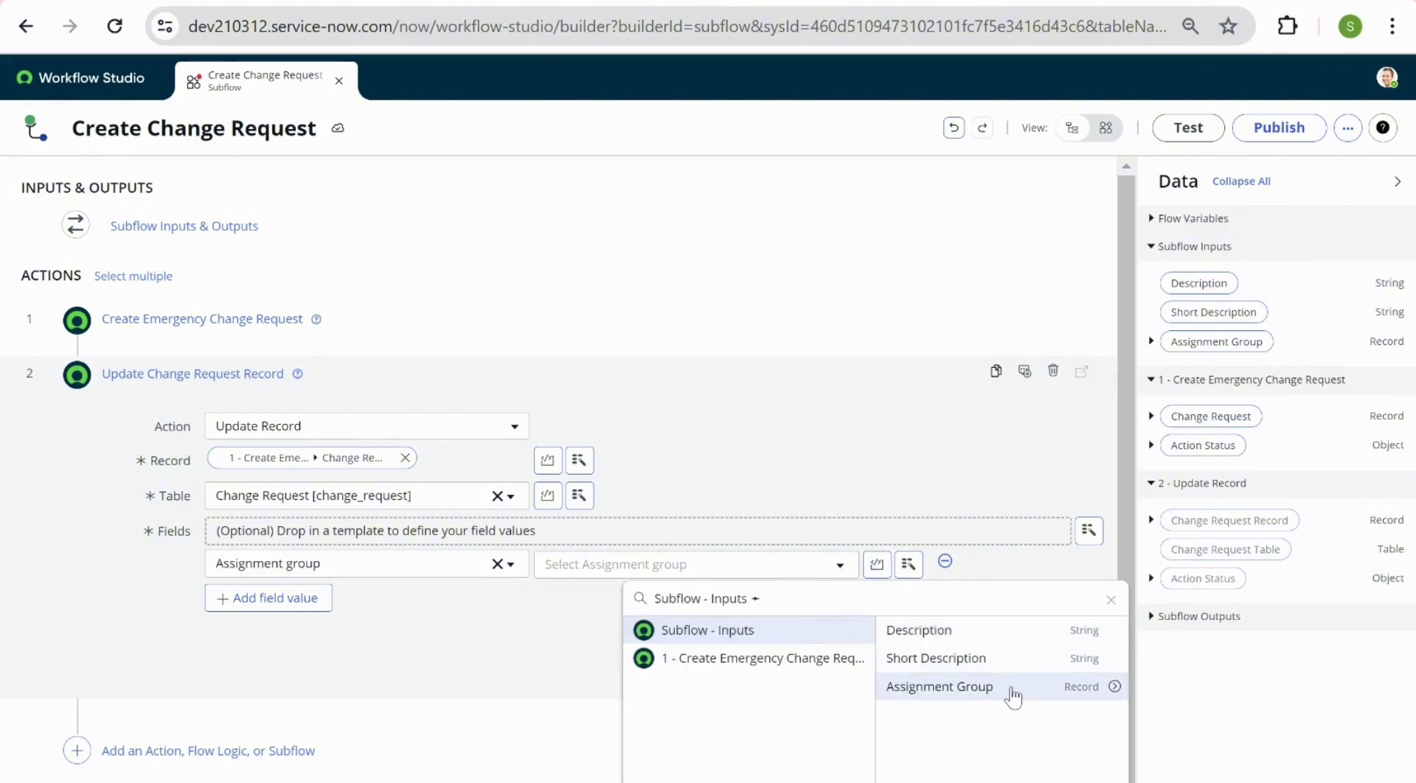
{"action": "left_click", "coordinate": [1013, 690]}
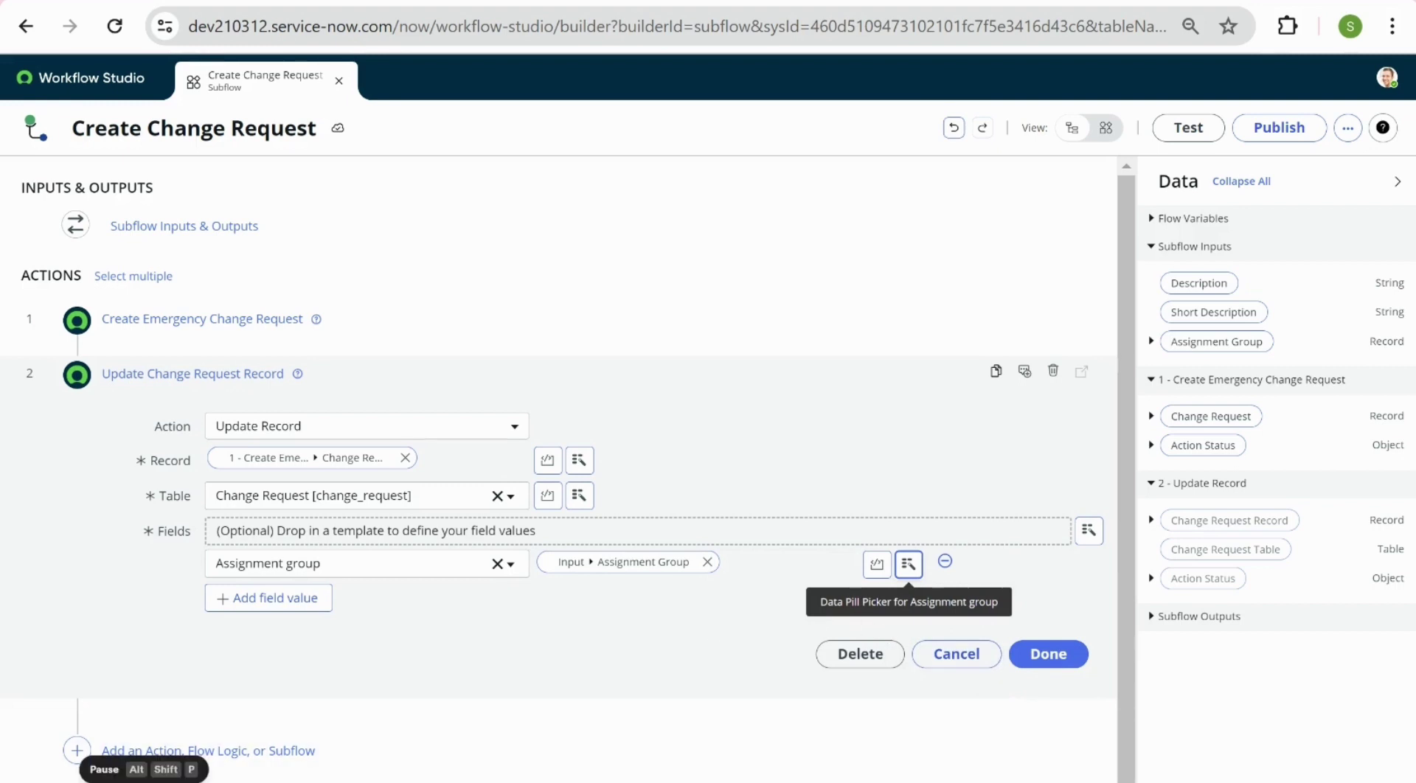
{"action": "left_click", "coordinate": [1055, 656]}
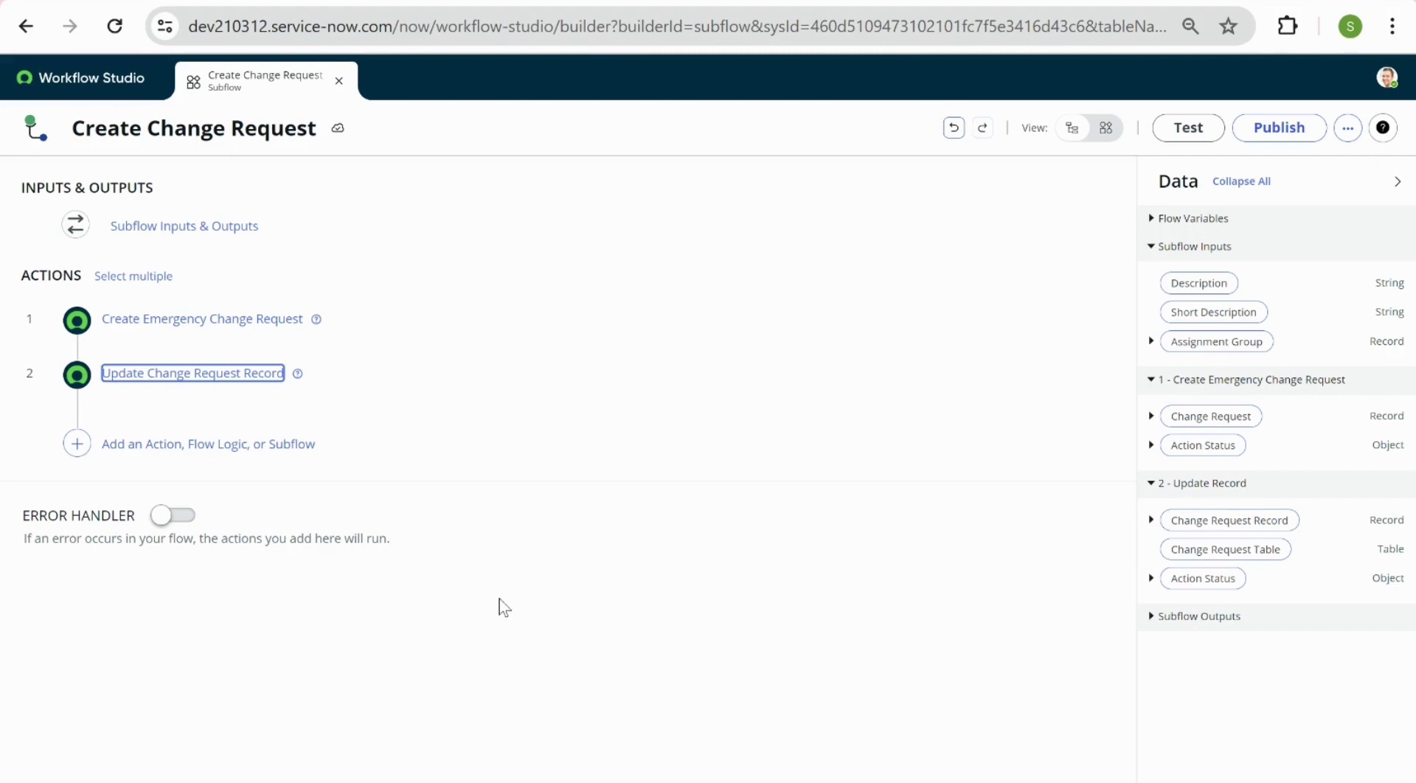
- Add a subflow output labelled "Change Request" with a Reference type pointing to the Change Request table, and finish the outputs
{"action": "left_click", "coordinate": [172, 230]}
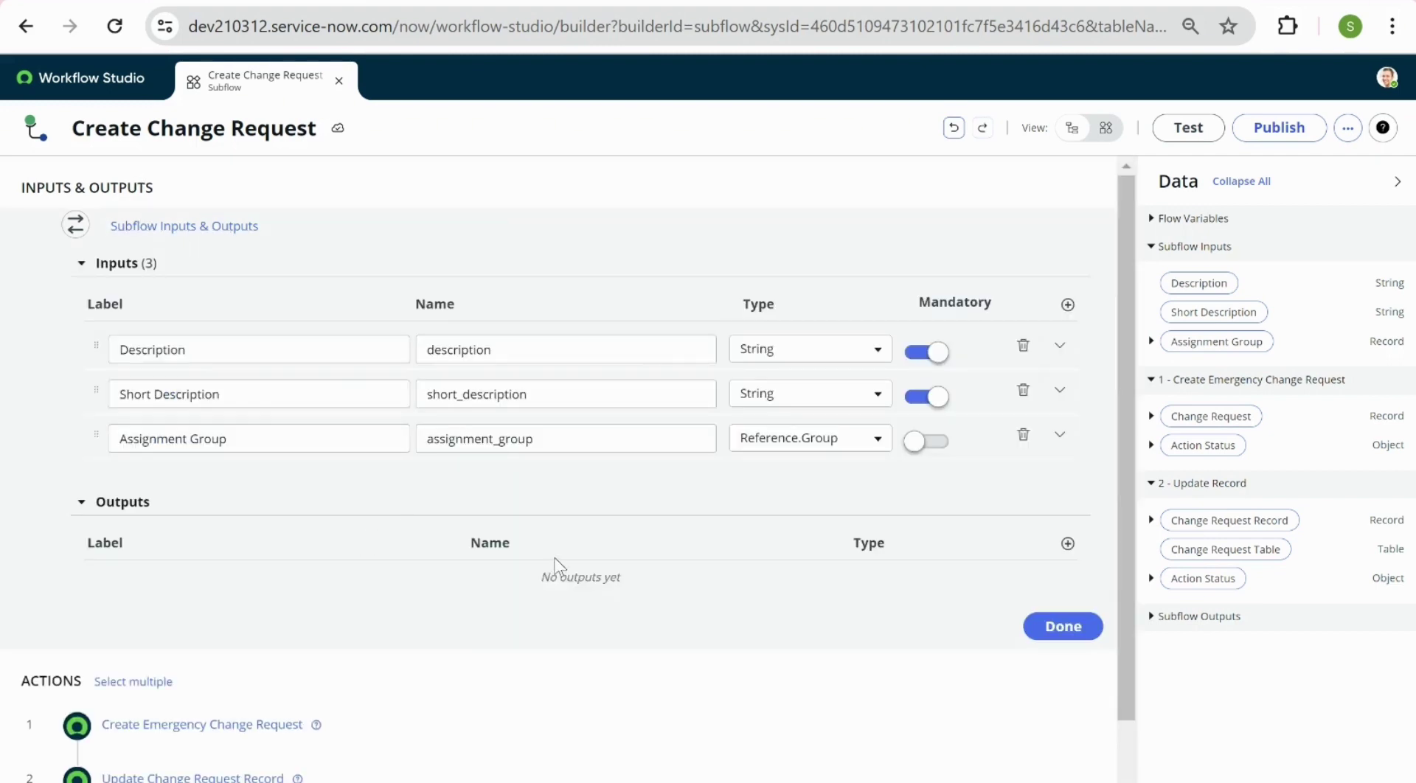
{"action": "left_click", "coordinate": [1068, 543]}
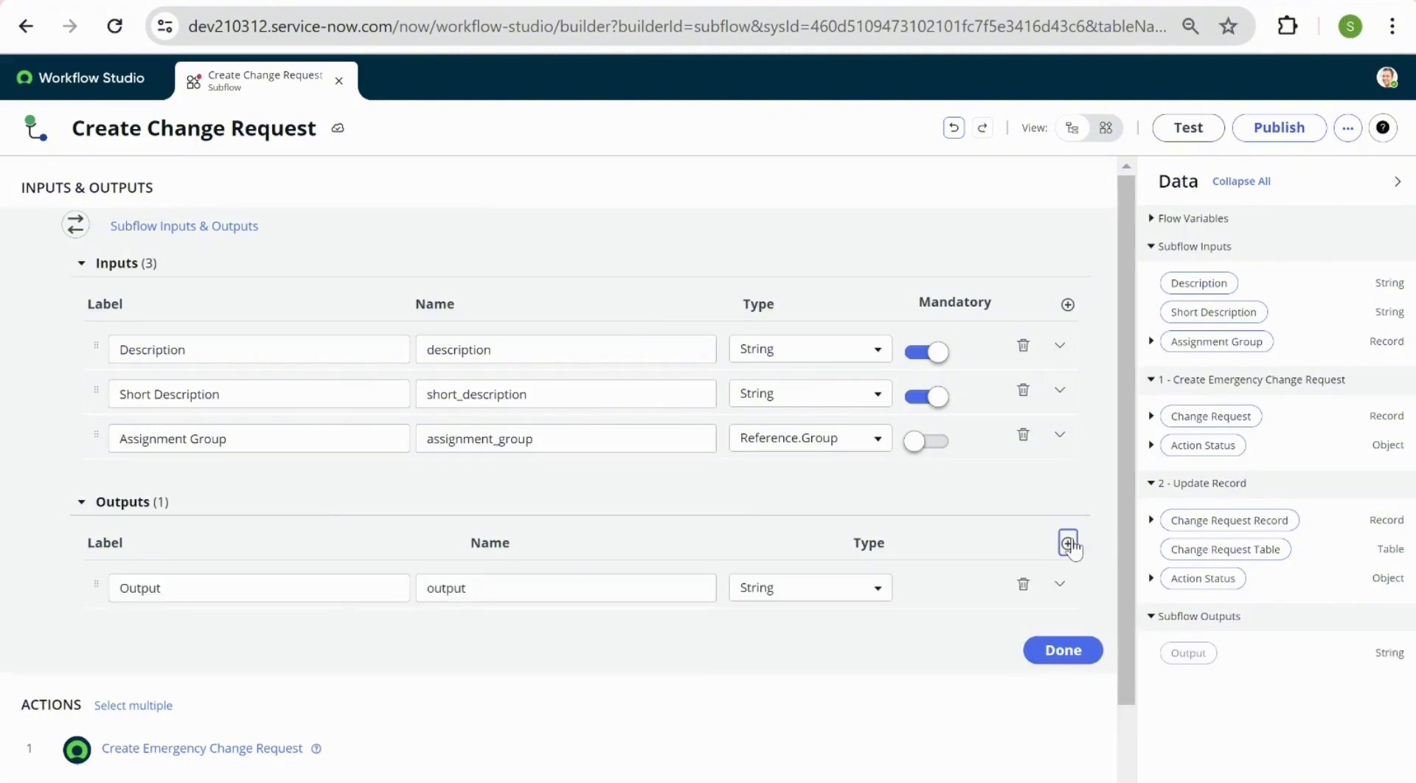
{"action": "double_click", "coordinate": [287, 575]}
{"action": "type", "text": "C"}
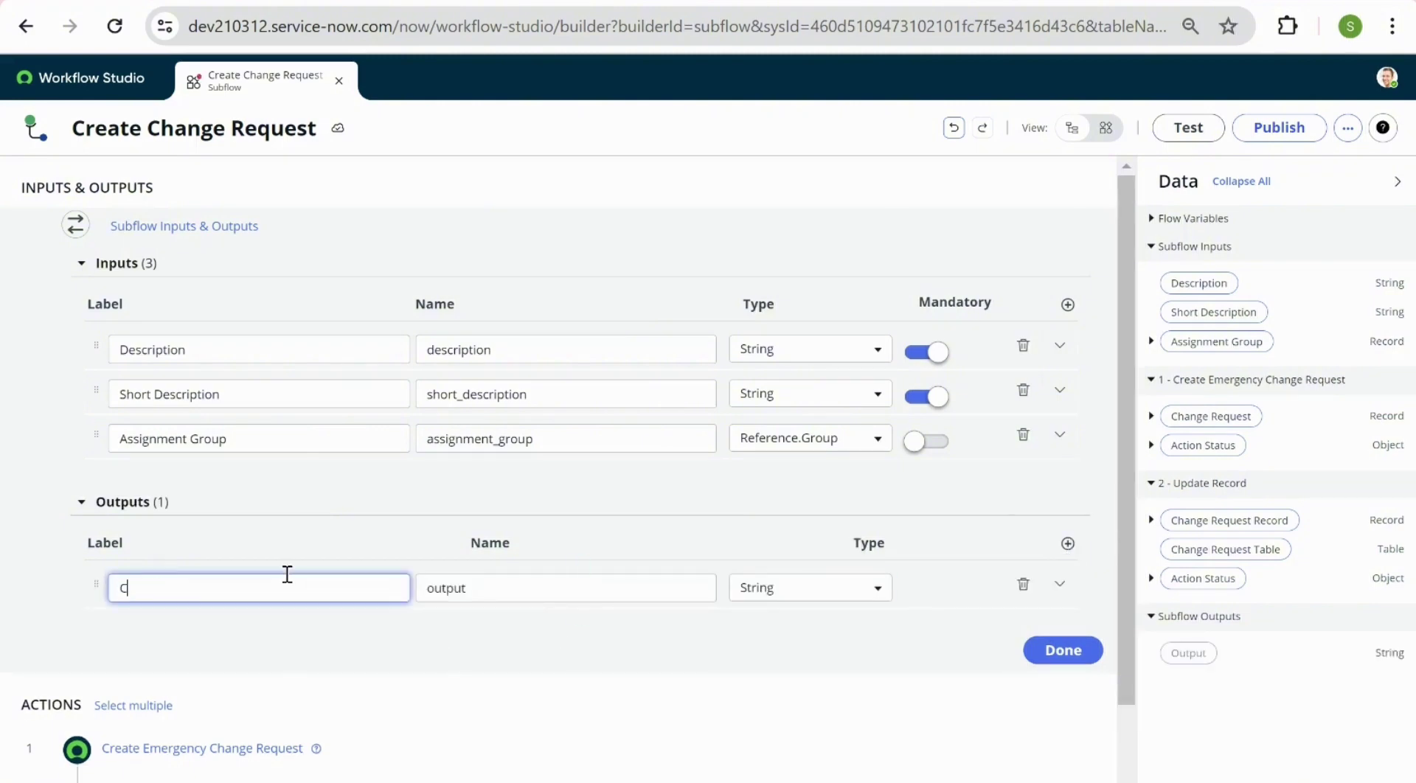
{"action": "type", "text": "hange Request"}
{"action": "left_click", "coordinate": [848, 588]}
{"action": "type", "text": "ref"}
{"action": "left_click", "coordinate": [897, 636]}
{"action": "type", "text": "change r"}
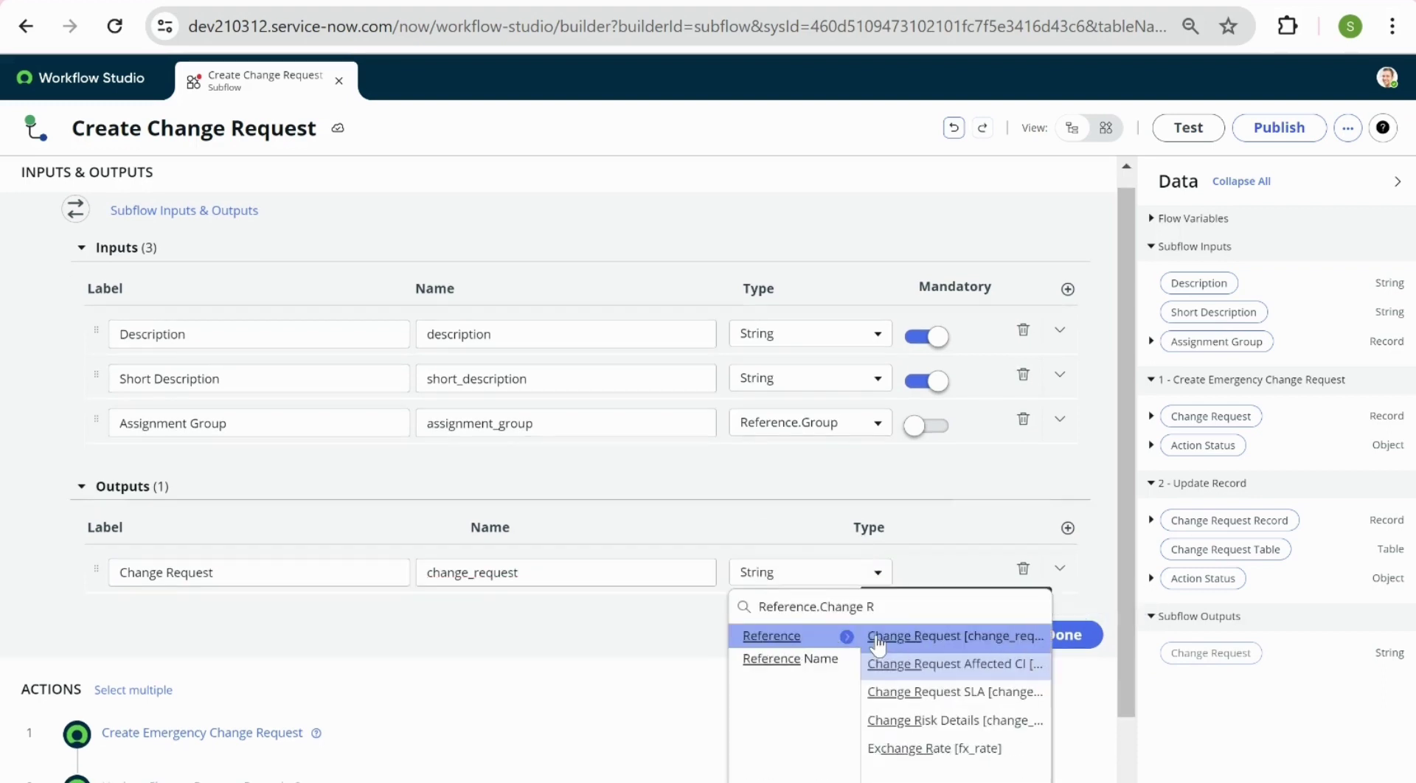
{"action": "left_click", "coordinate": [922, 636]}
{"action": "left_click", "coordinate": [1062, 635]}
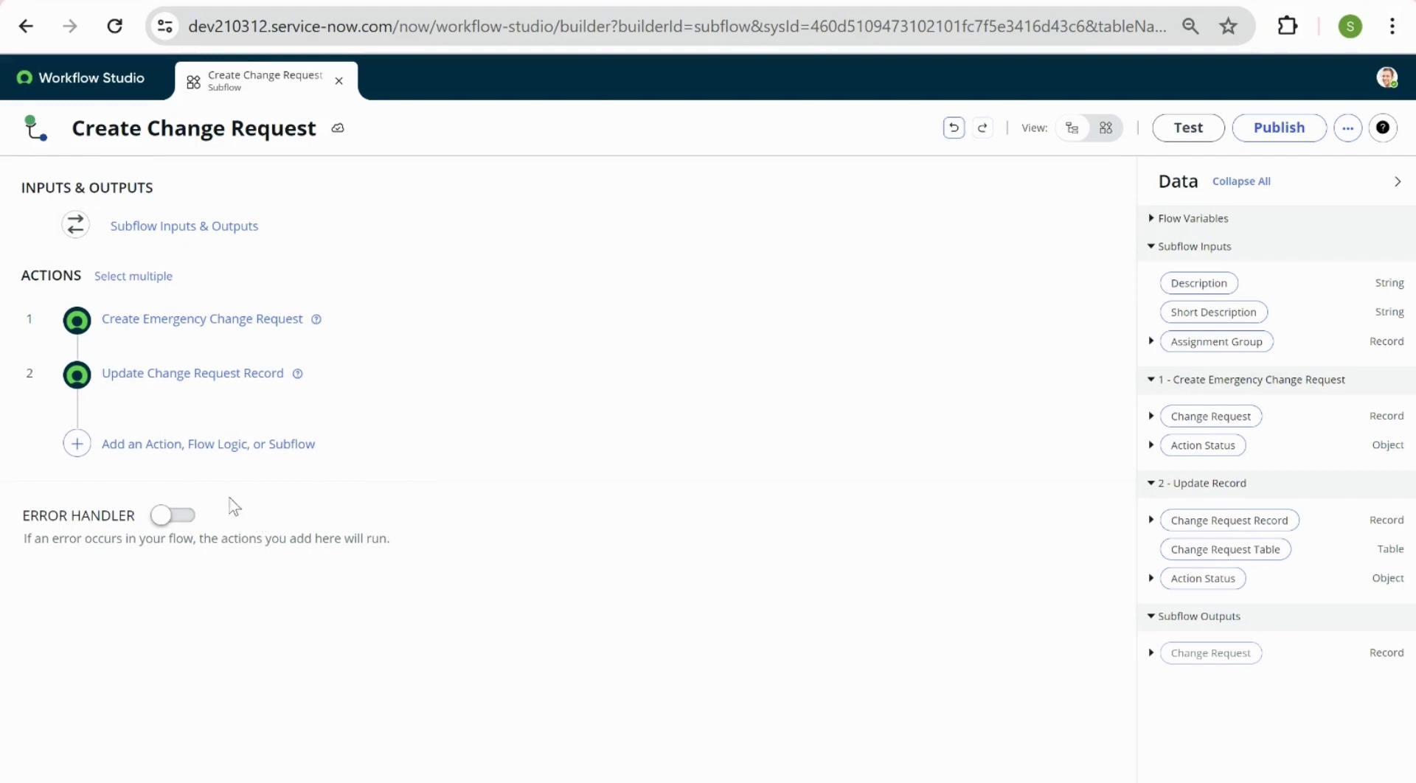
- Add an Assign Subflow Outputs flow logic step after the Update Change Request Record action
{"action": "left_click", "coordinate": [219, 455]}
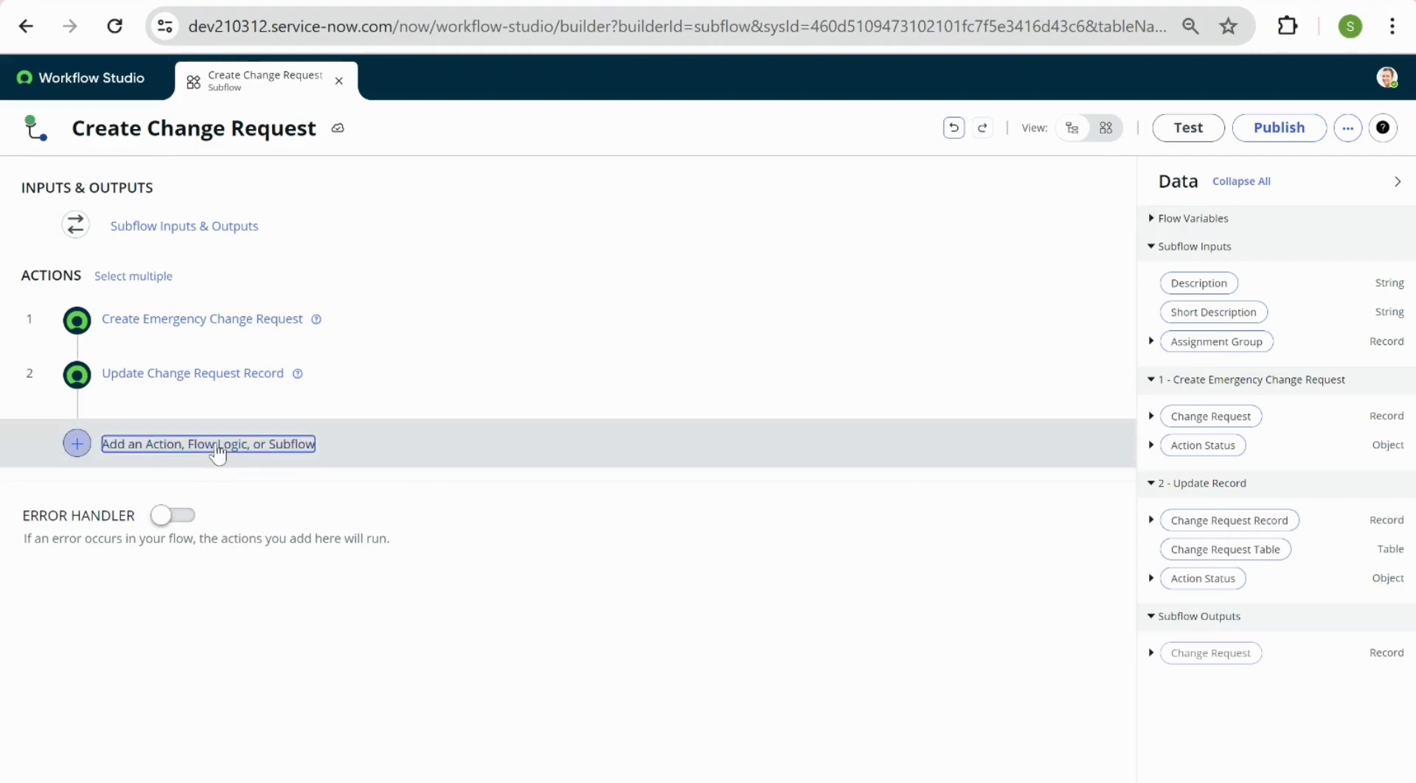
{"action": "left_click", "coordinate": [258, 450]}
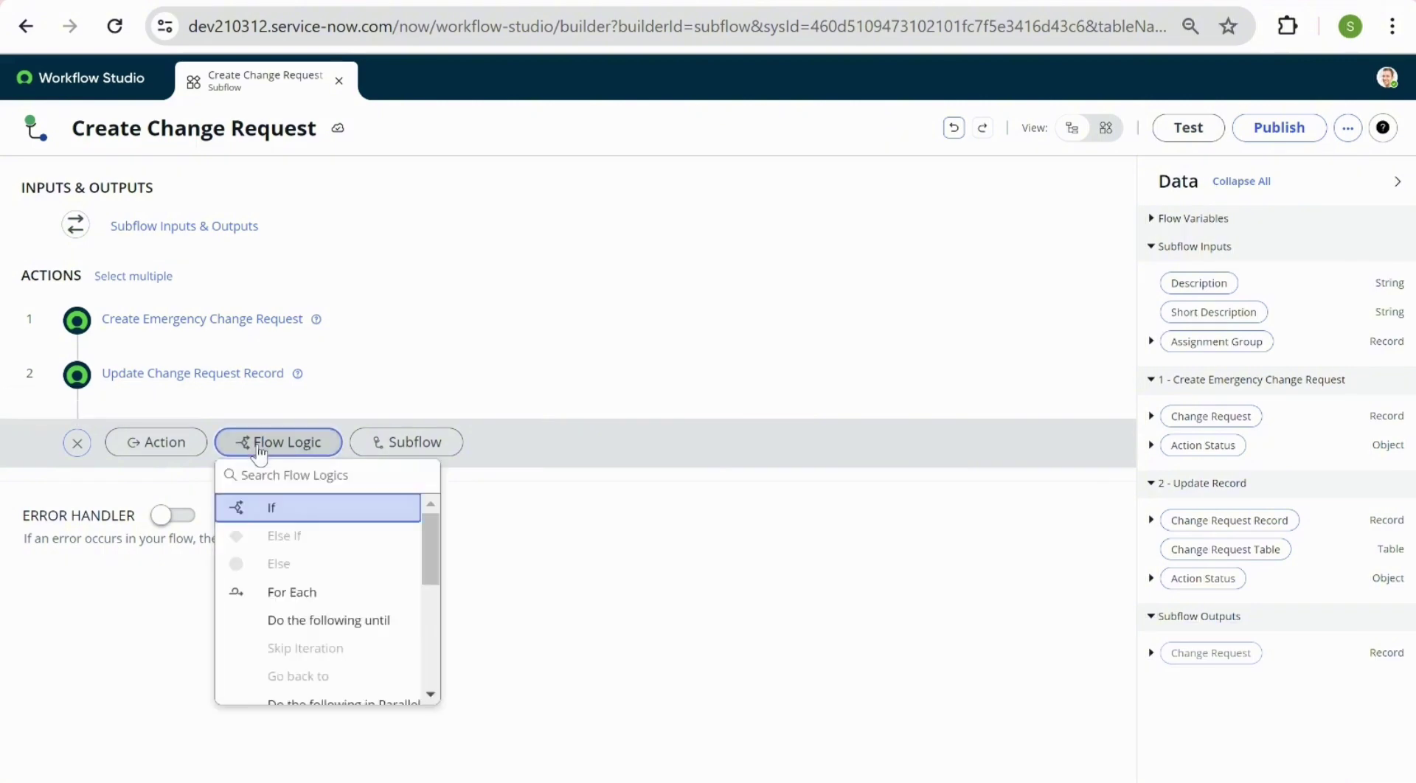
{"action": "left_click_drag", "start_coordinate": [438, 572], "coordinate": [452, 670]}
{"action": "left_click", "coordinate": [446, 670]}
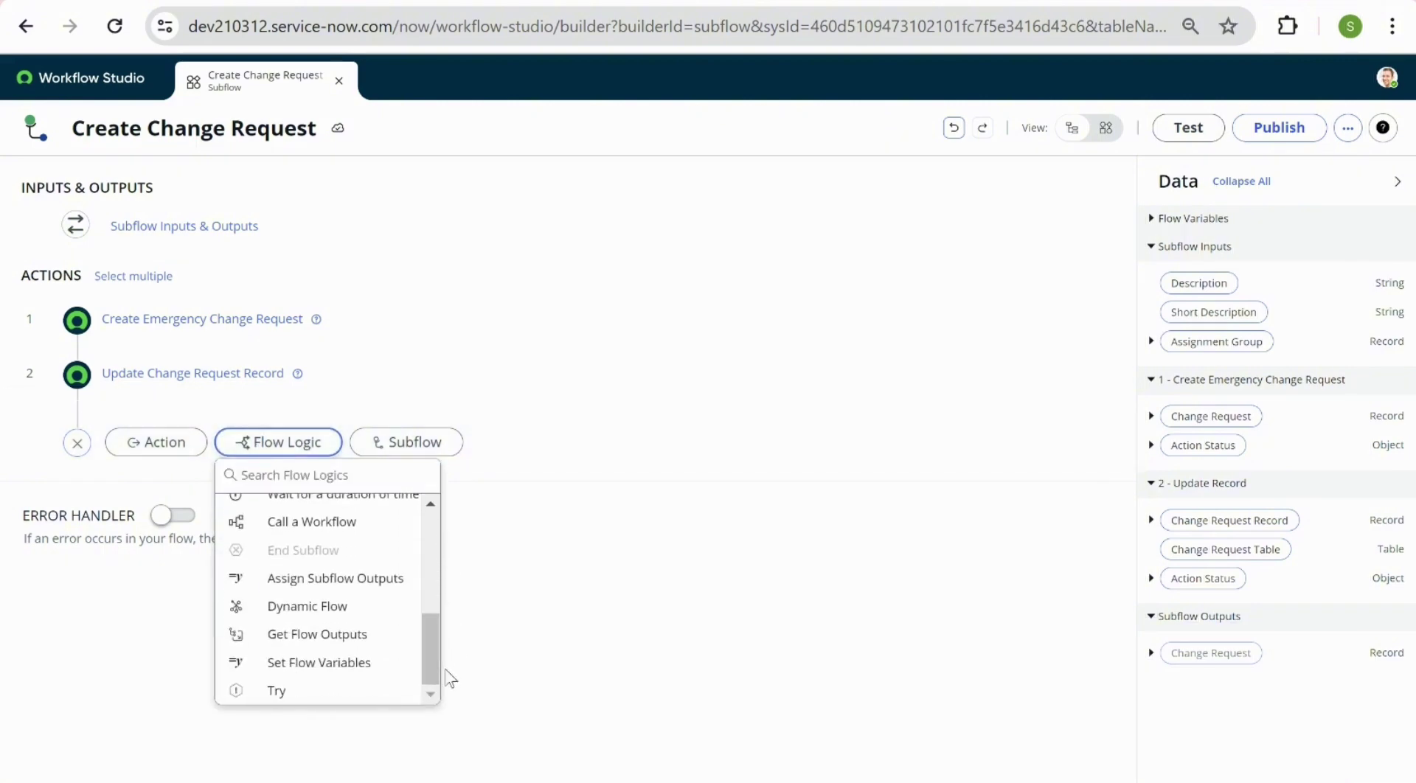
{"action": "left_click", "coordinate": [315, 443]}
{"action": "scroll", "coordinate": [377, 624], "scroll_direction": "down", "scroll_amount": 5}
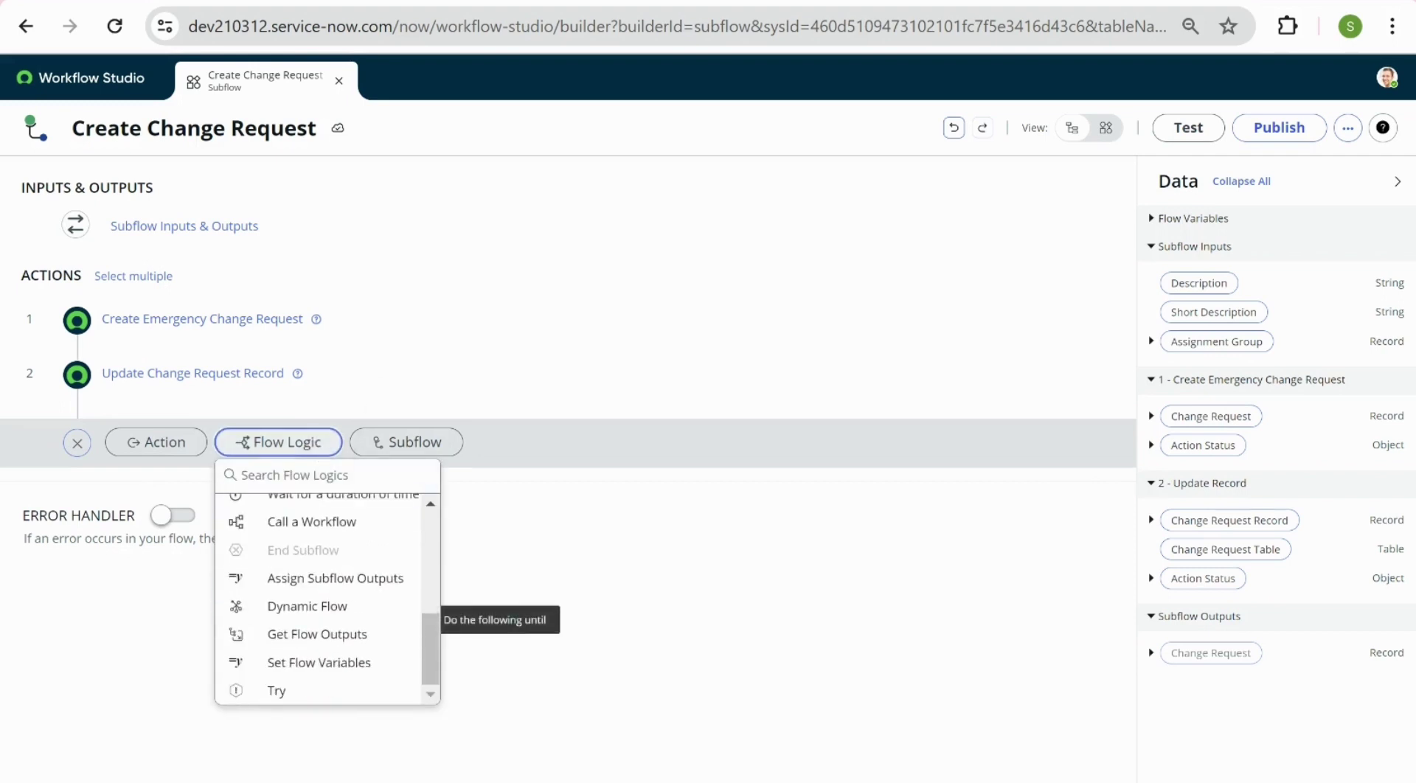
{"action": "left_click", "coordinate": [295, 580]}
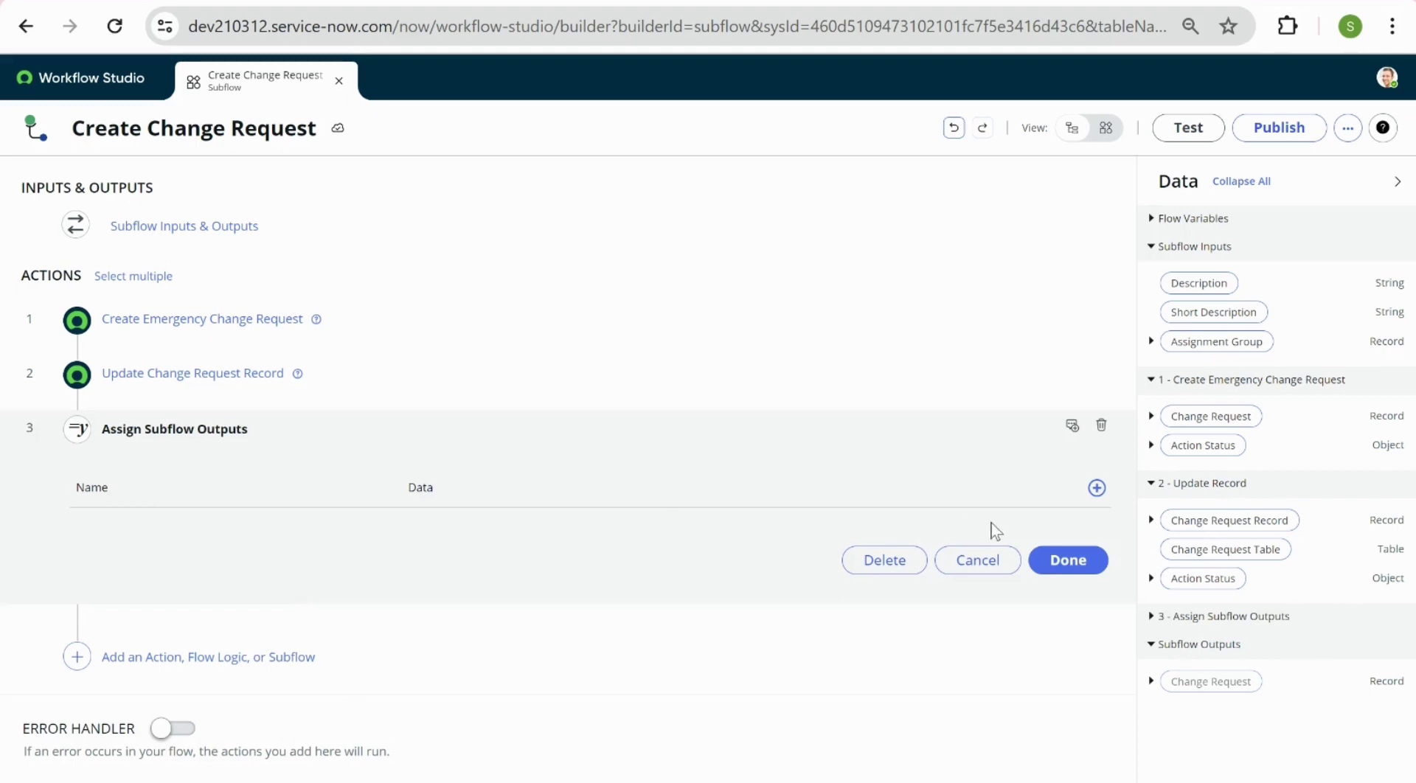
- Assign the Change Request output the Change Request record from the Create Emergency Change Request action, and finish the step
{"action": "left_click", "coordinate": [1097, 488]}
{"action": "left_click", "coordinate": [354, 546]}
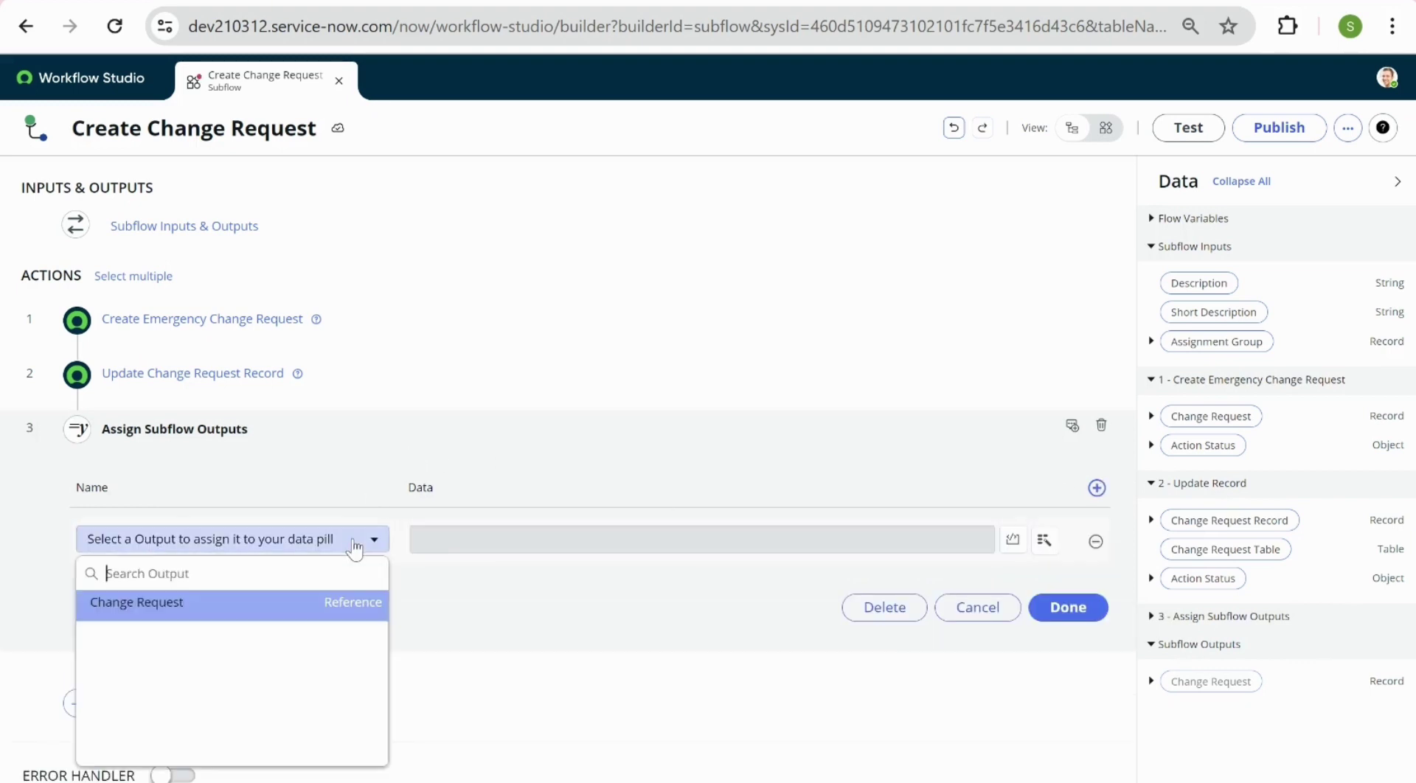
{"action": "left_click", "coordinate": [329, 614]}
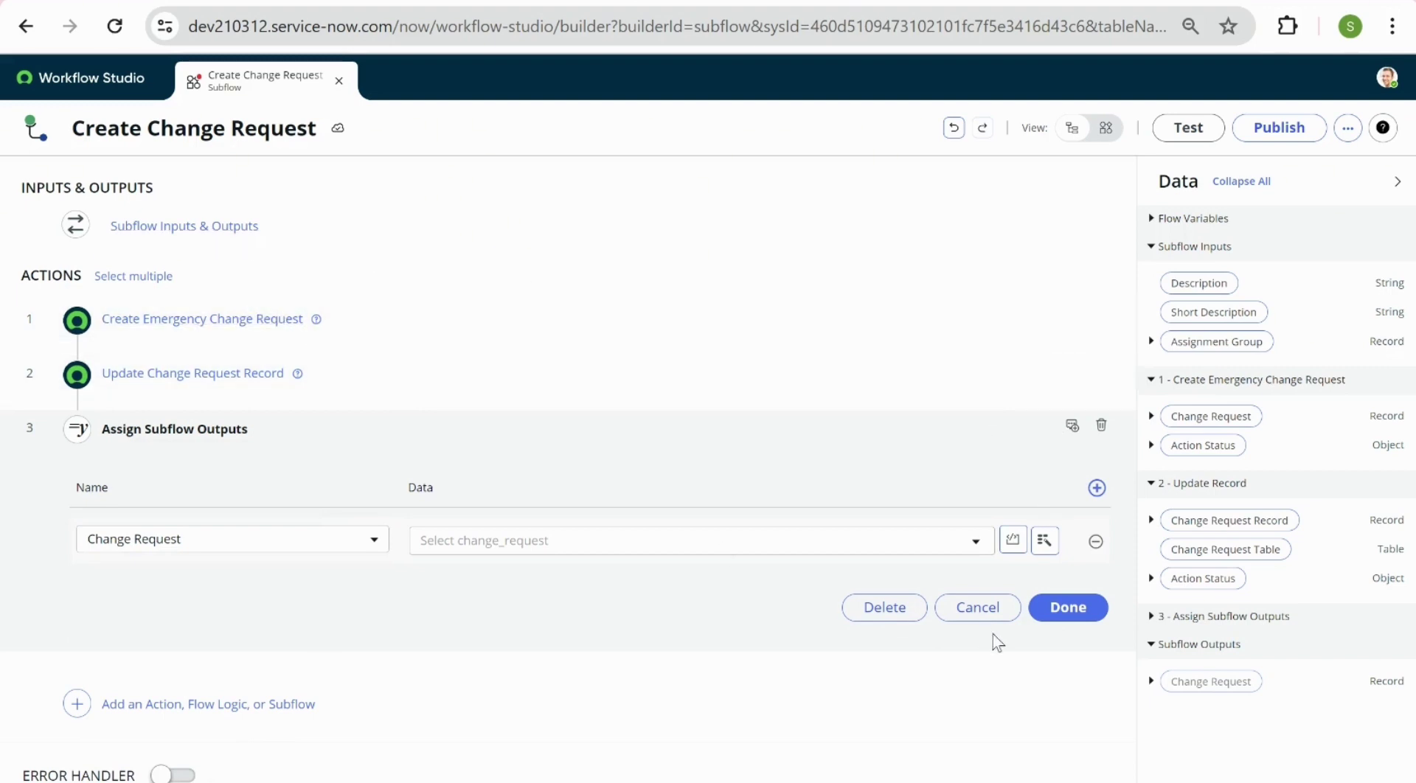
{"action": "left_click", "coordinate": [1045, 546]}
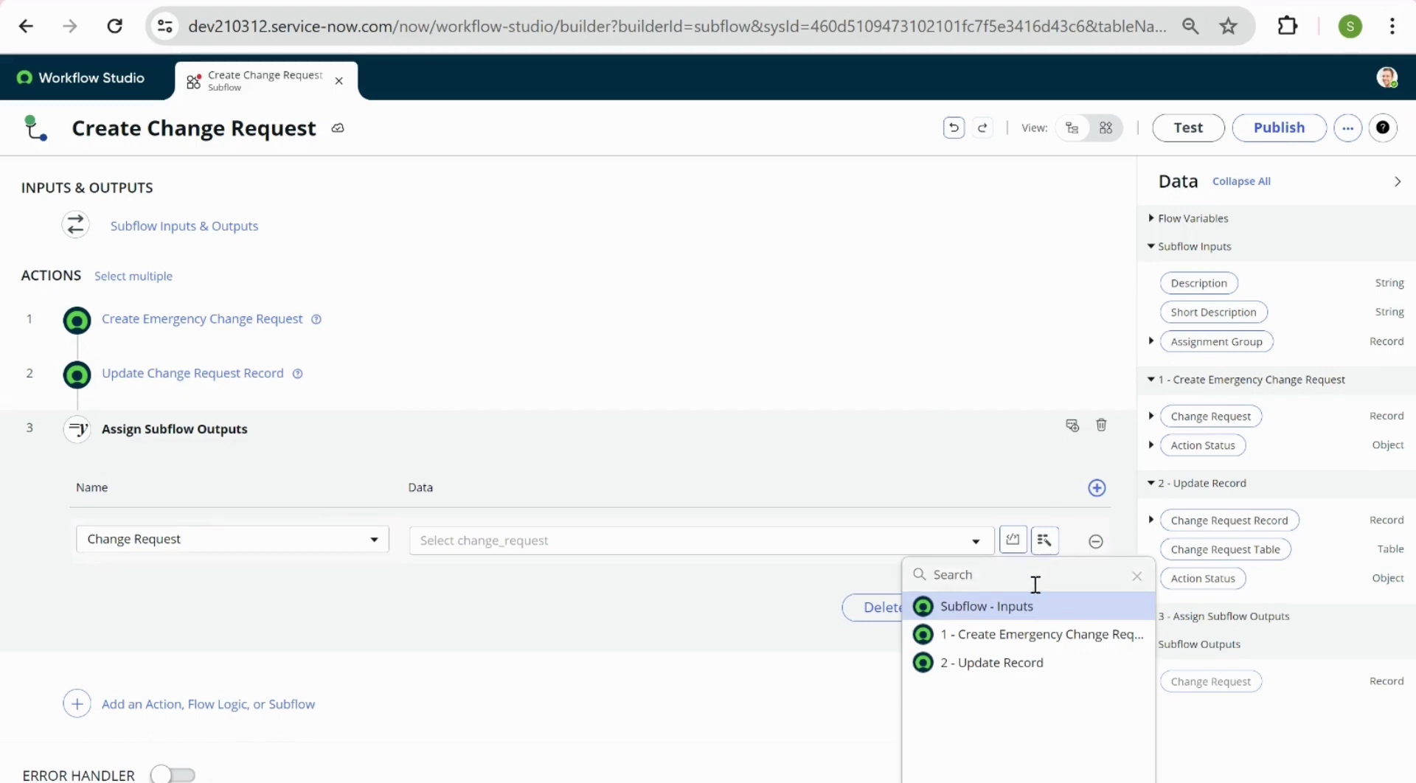
{"action": "left_click", "coordinate": [1047, 638]}
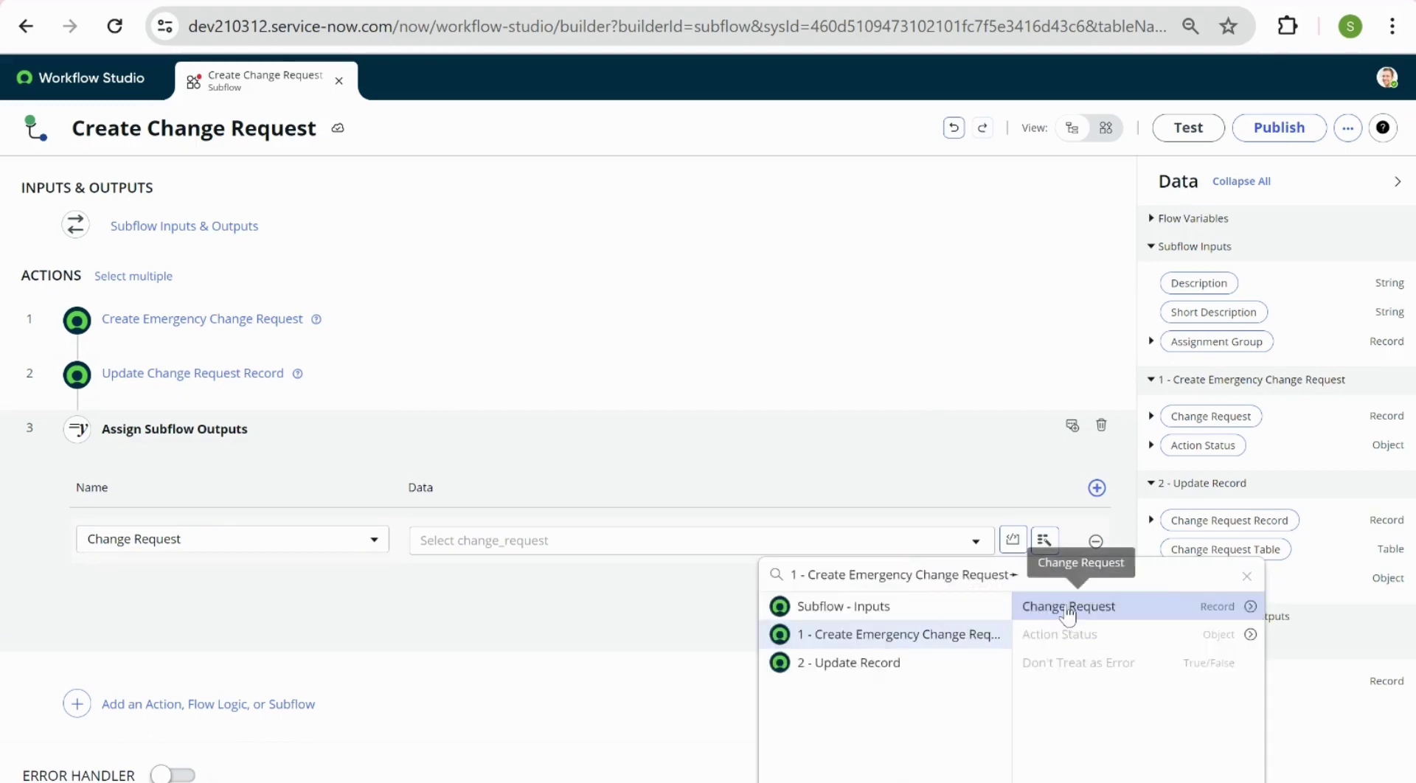
{"action": "left_click", "coordinate": [1068, 613]}
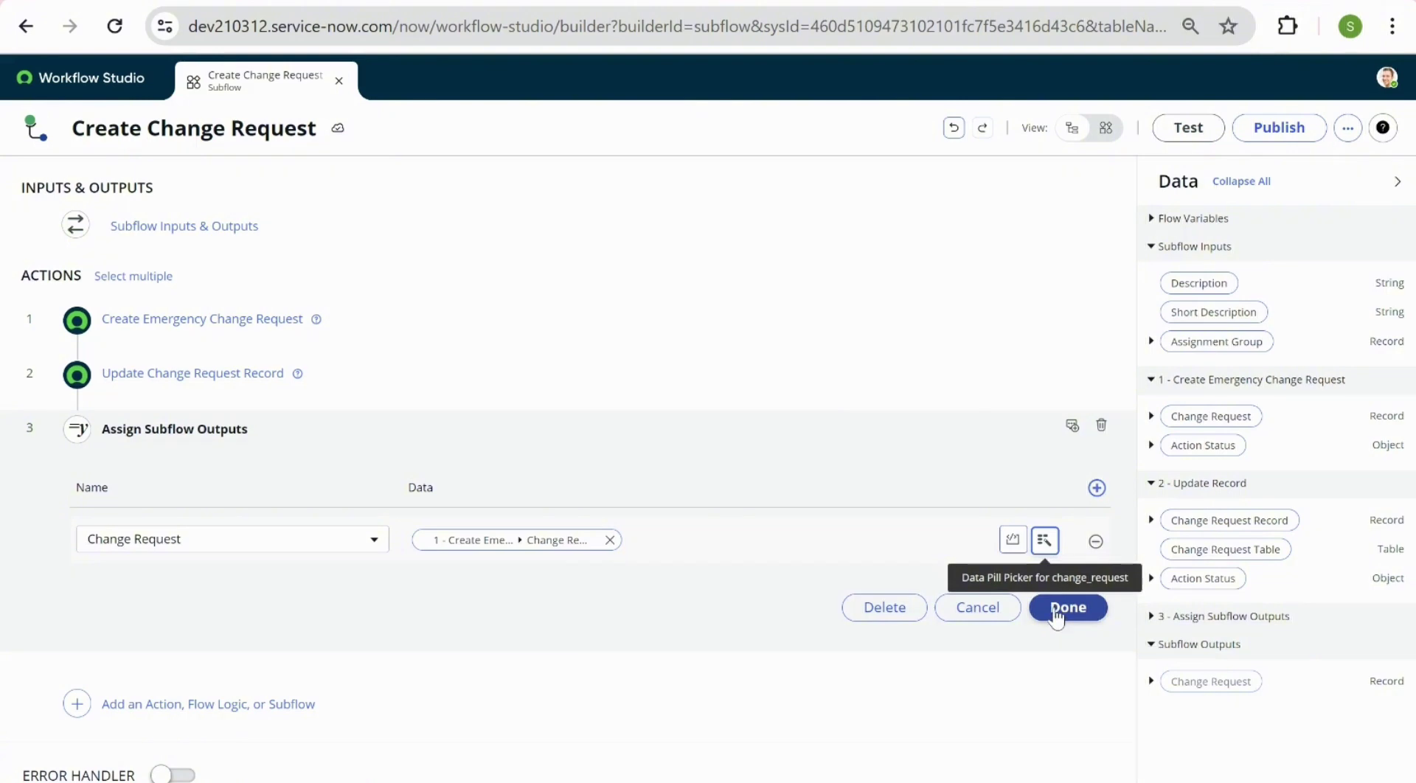
{"action": "left_click", "coordinate": [1057, 612]}
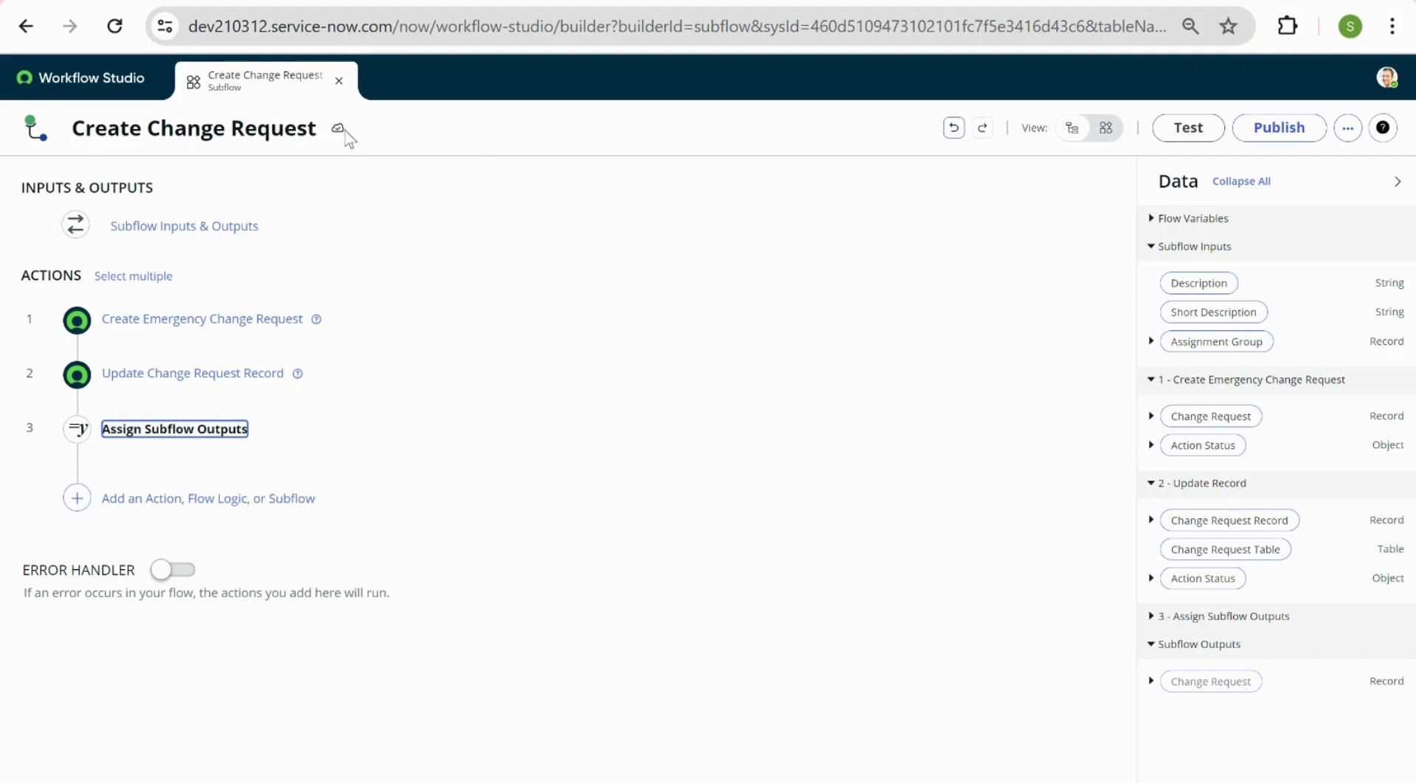
- Run a subflow test with Description "testuf", Short Description "tesuf" and Assignment Group App Engine Studio Users
{"action": "mouse_move", "coordinate": [340, 138]}
{"action": "left_click", "coordinate": [1195, 129]}
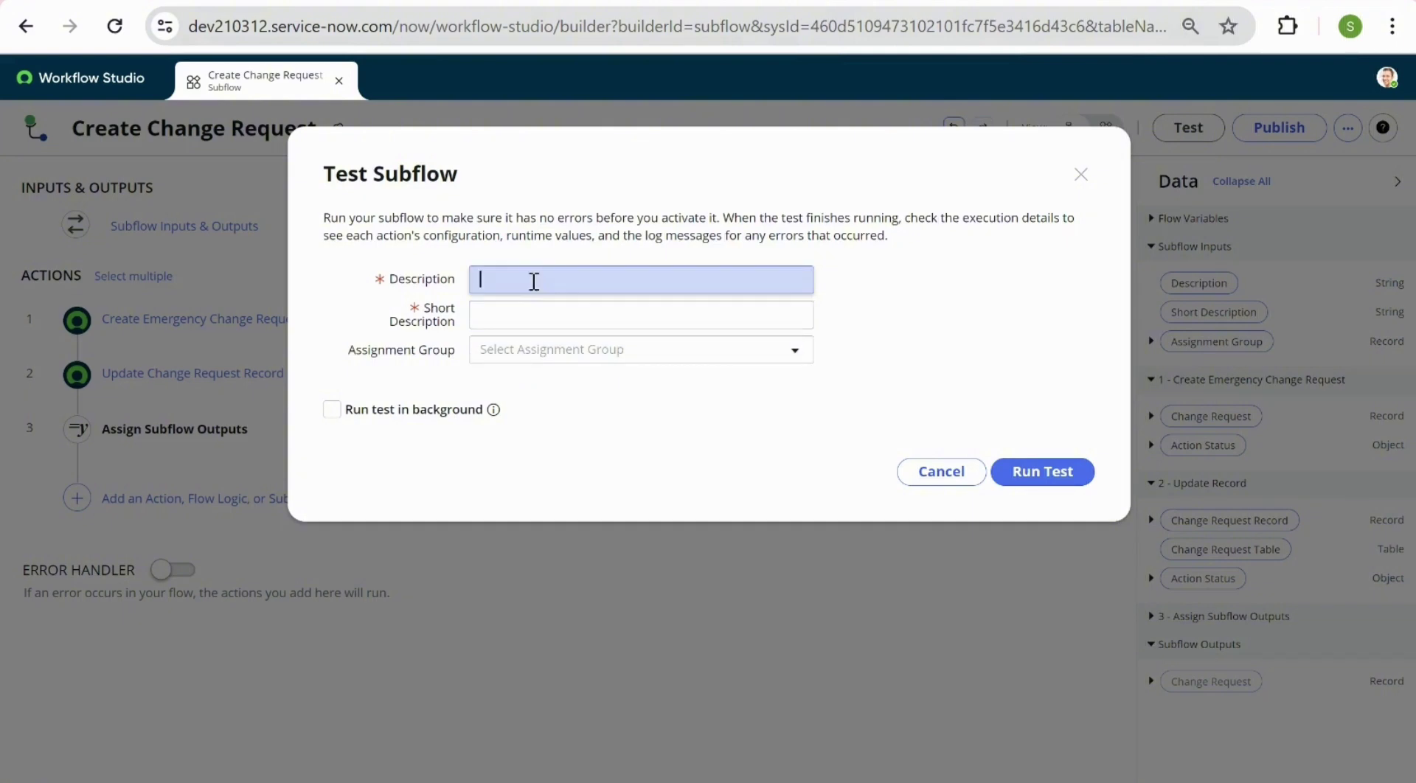
{"action": "type", "text": "testuf"}
{"action": "left_click", "coordinate": [548, 314]}
{"action": "type", "text": "tesuf"}
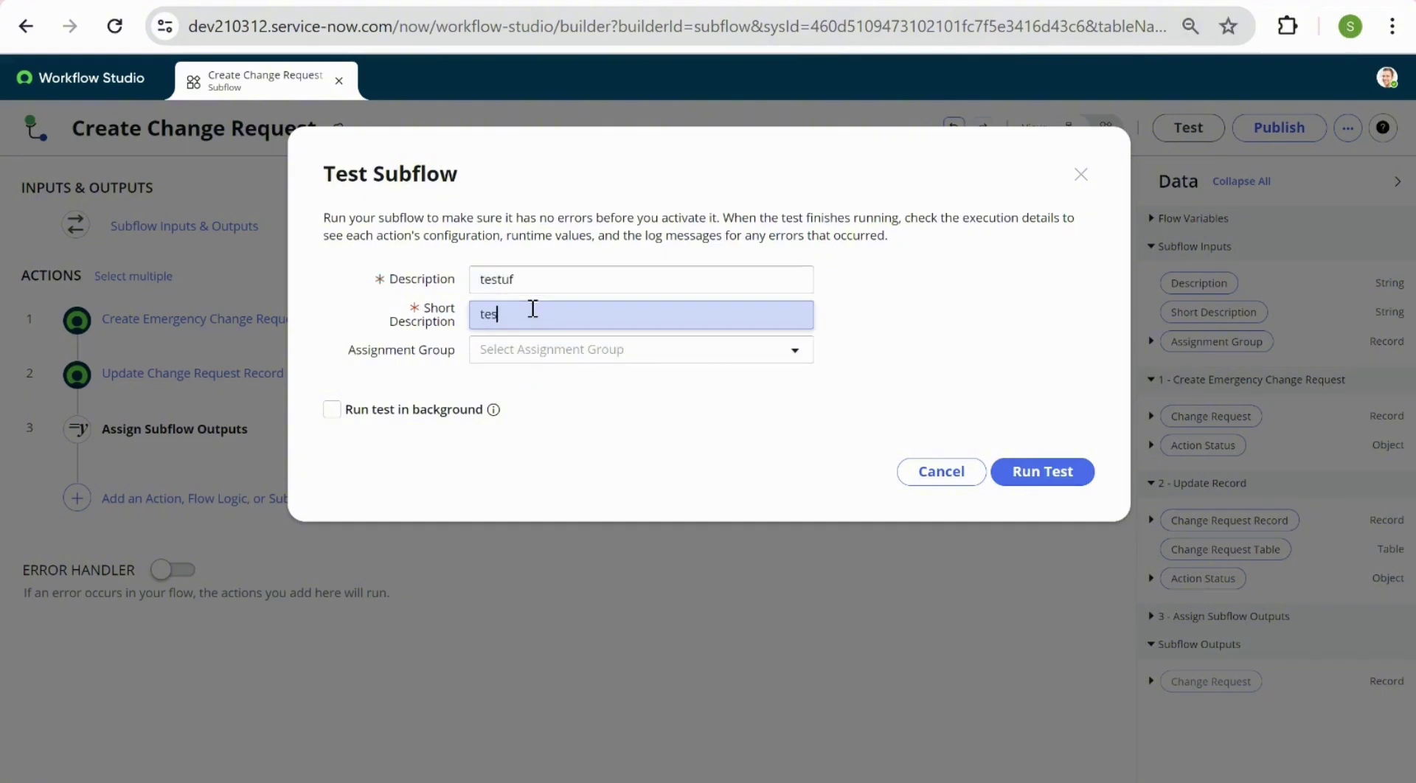
{"action": "left_click", "coordinate": [650, 349]}
{"action": "left_click", "coordinate": [782, 502]}
{"action": "left_click", "coordinate": [1048, 475]}
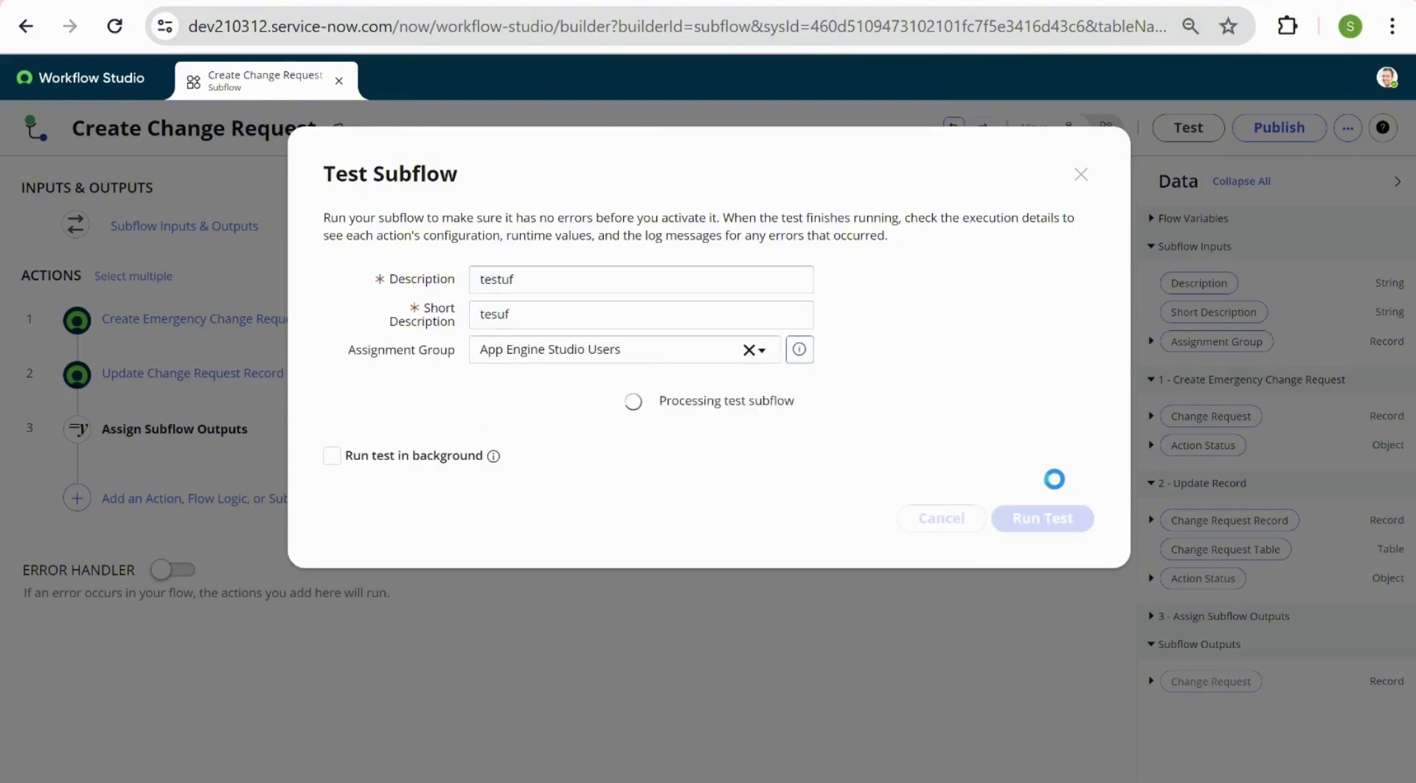
- Open the test's execution details and examine the configuration and output data of all three subflow steps
{"action": "left_click", "coordinate": [573, 413]}
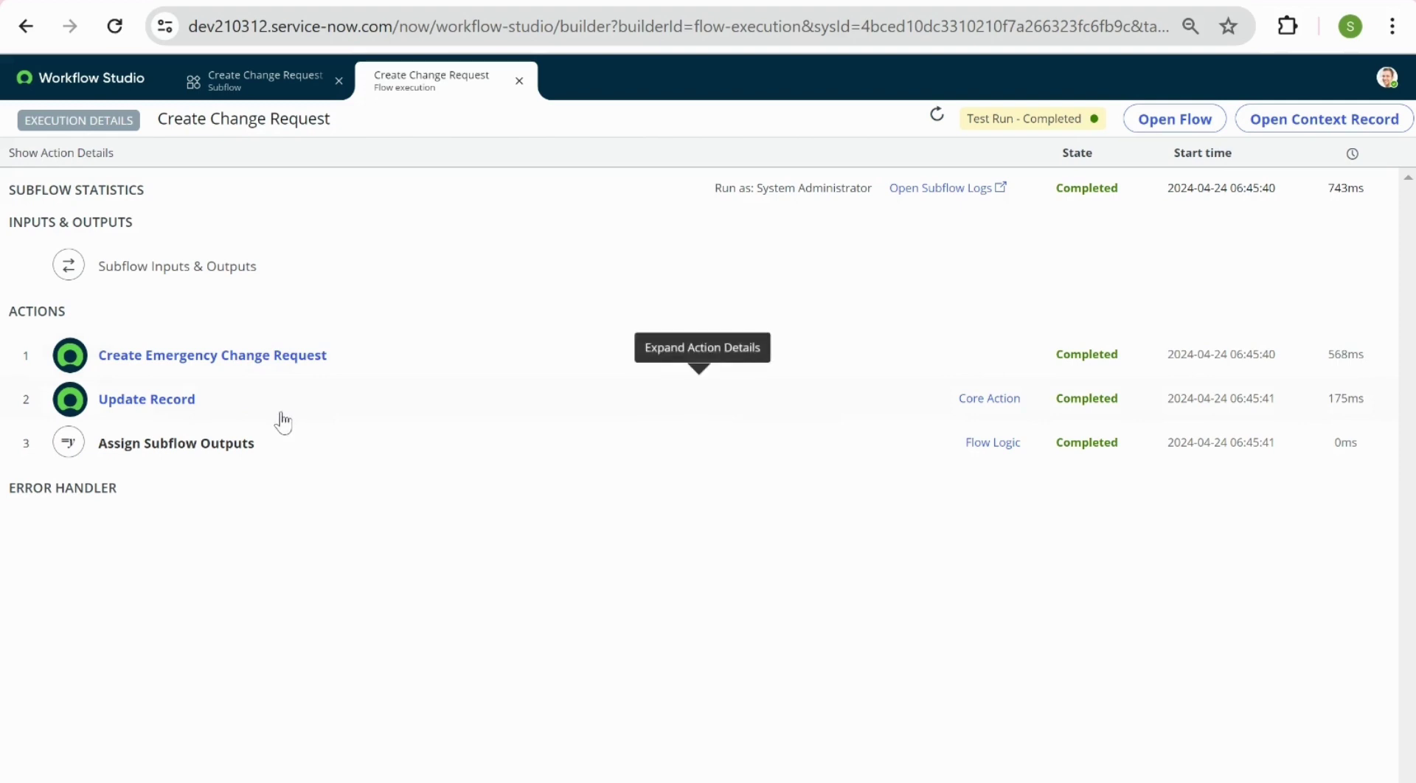
{"action": "left_click", "coordinate": [130, 360]}
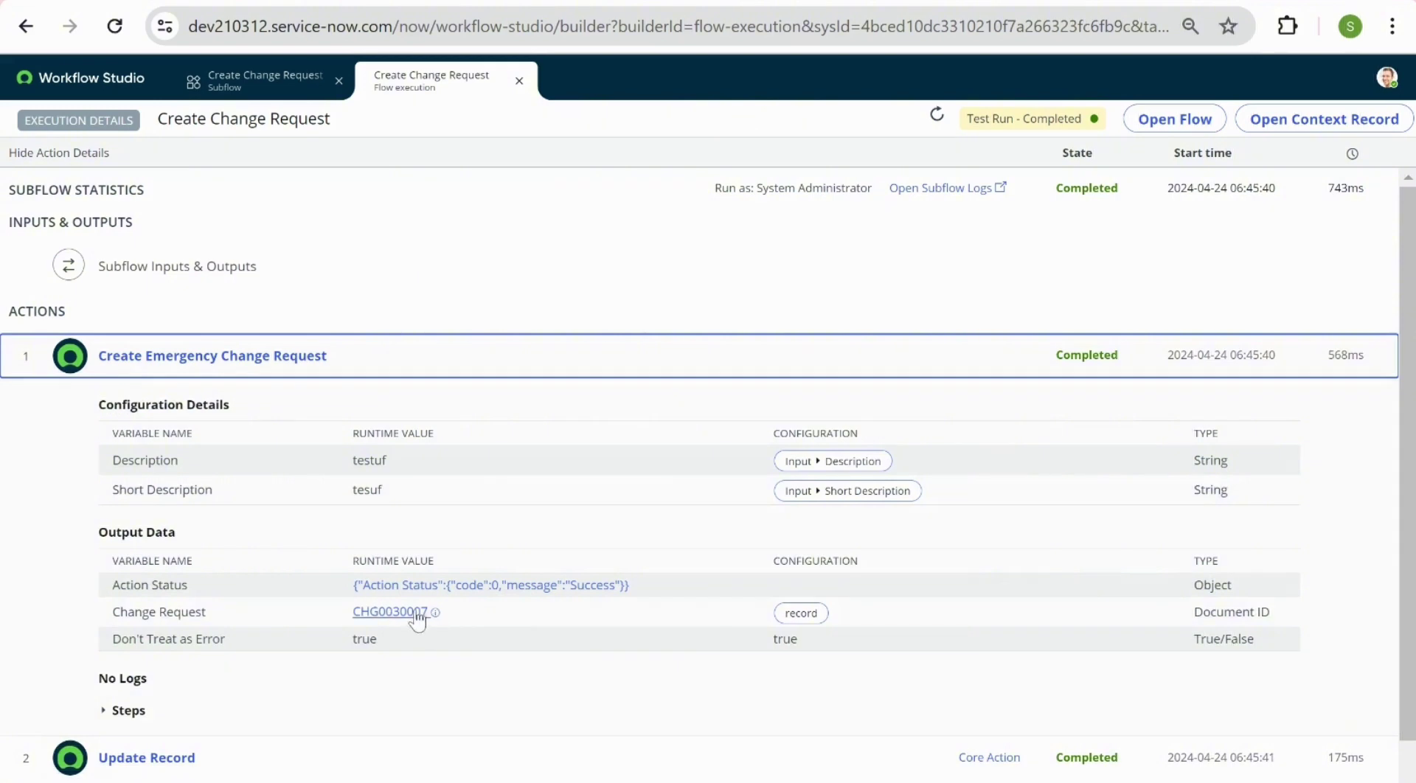
{"action": "scroll", "coordinate": [417, 620], "scroll_direction": "down", "scroll_amount": 2}
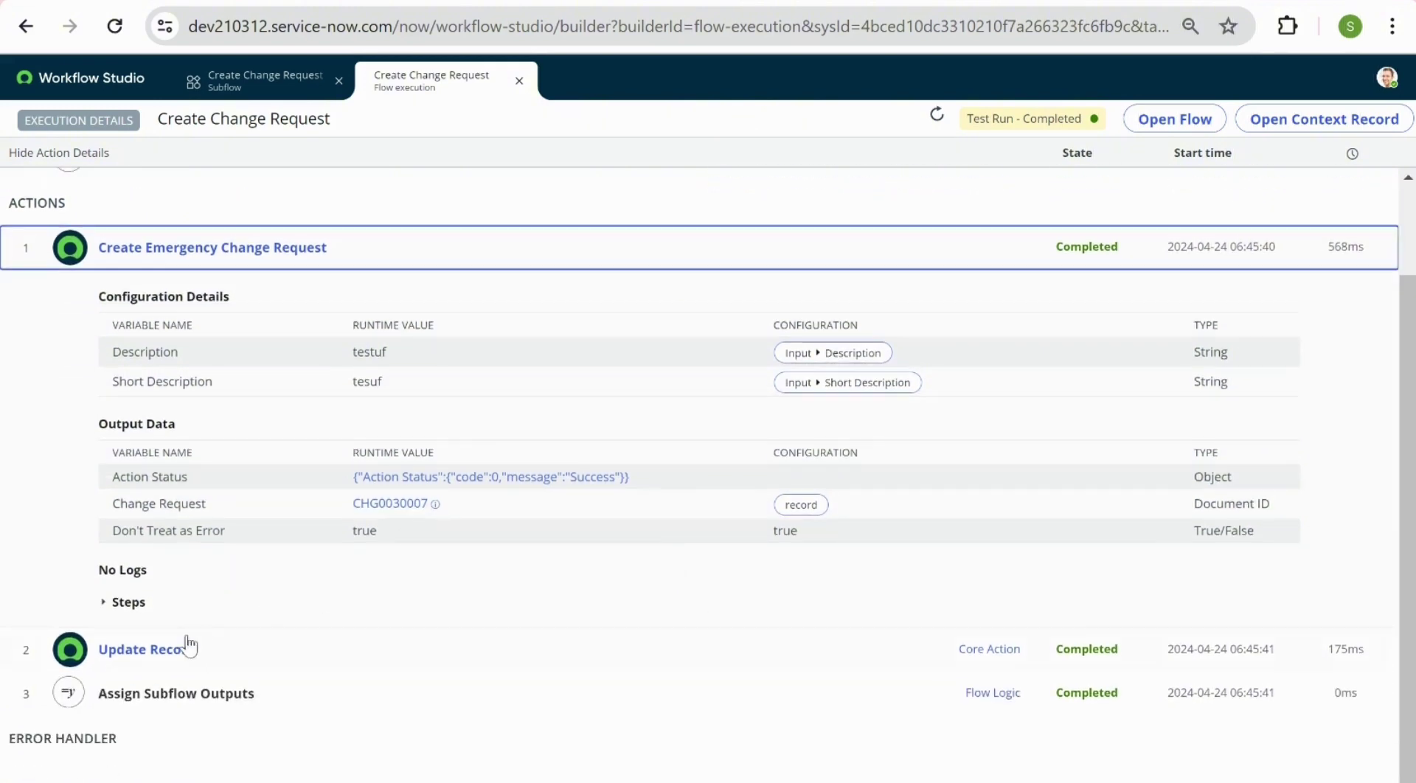
{"action": "left_click", "coordinate": [166, 650]}
{"action": "scroll", "coordinate": [708, 472], "scroll_direction": "down", "scroll_amount": 5}
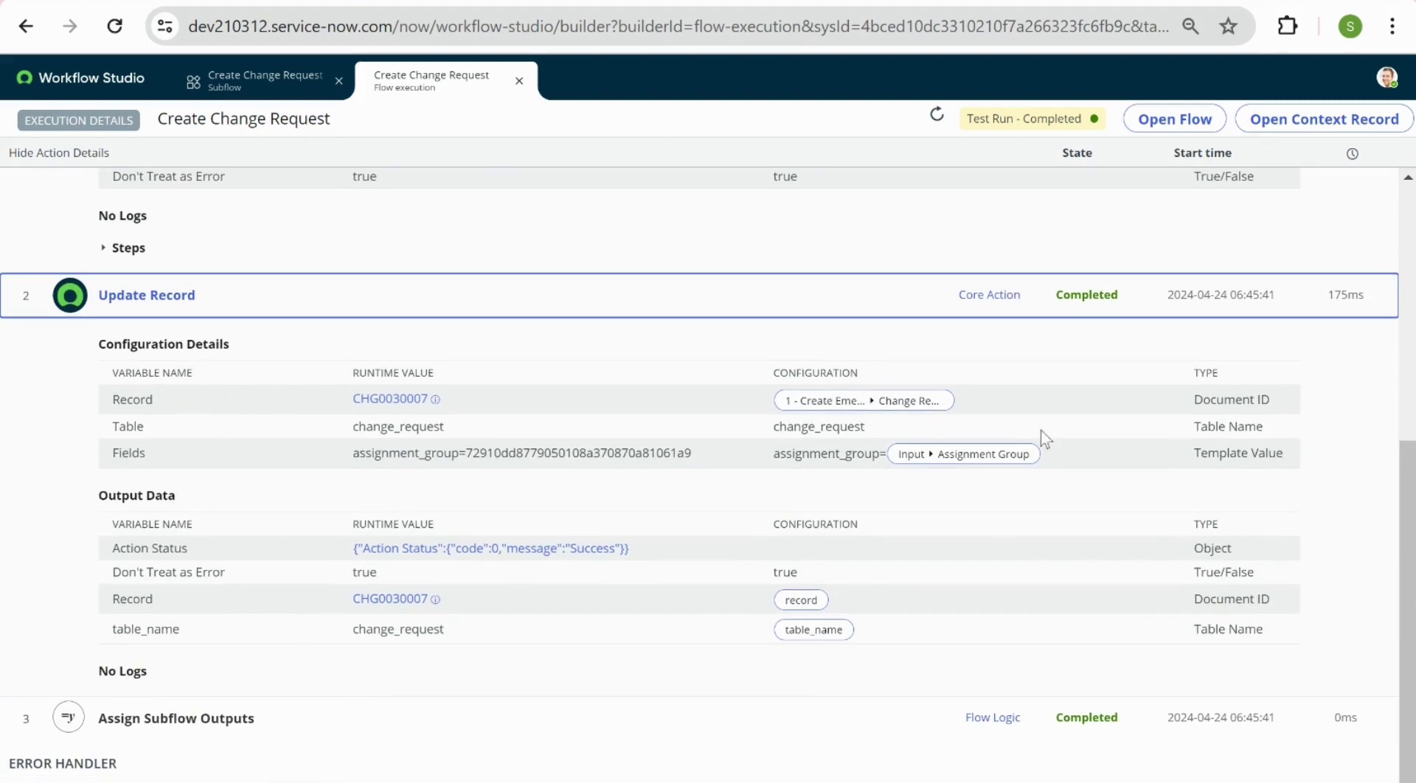
{"action": "left_click", "coordinate": [207, 726]}
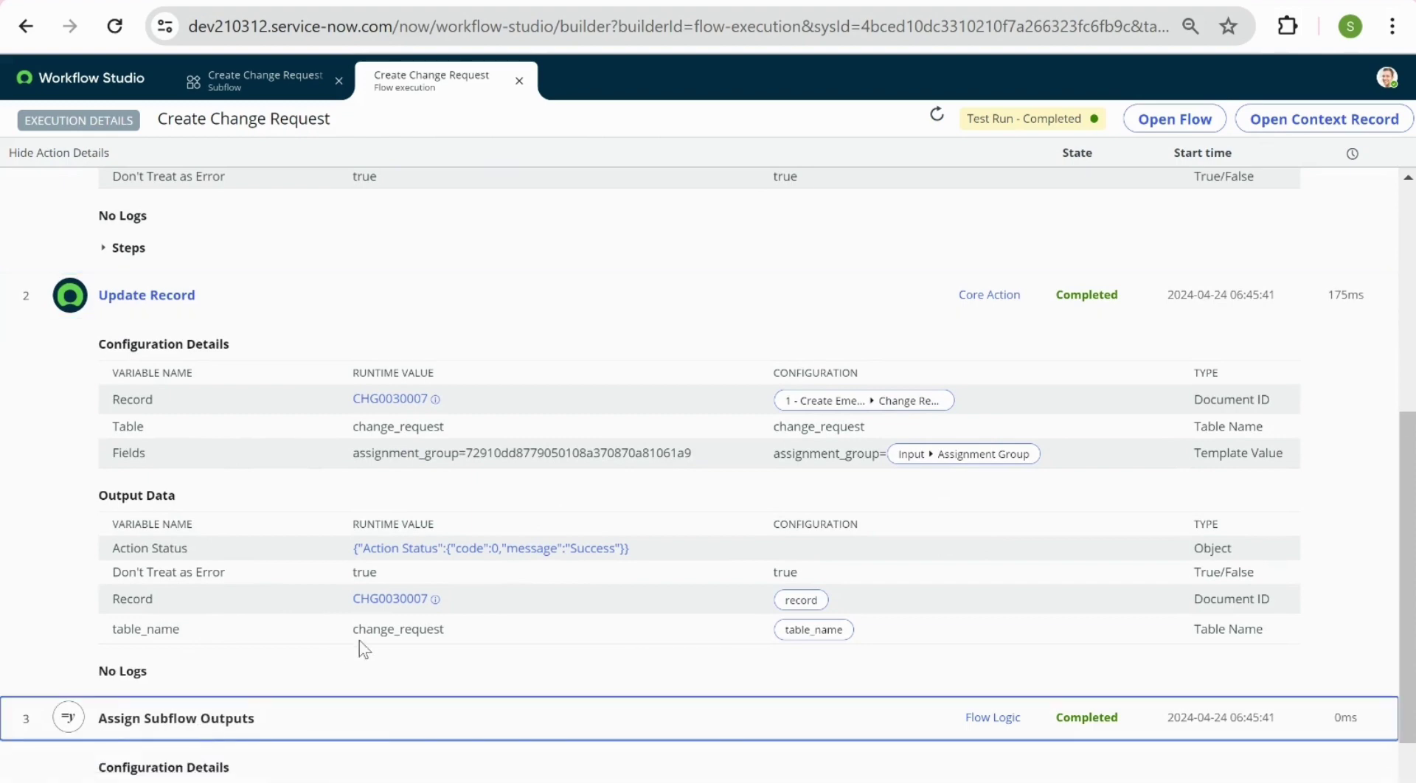
{"action": "scroll", "coordinate": [359, 643], "scroll_direction": "down", "scroll_amount": 2}
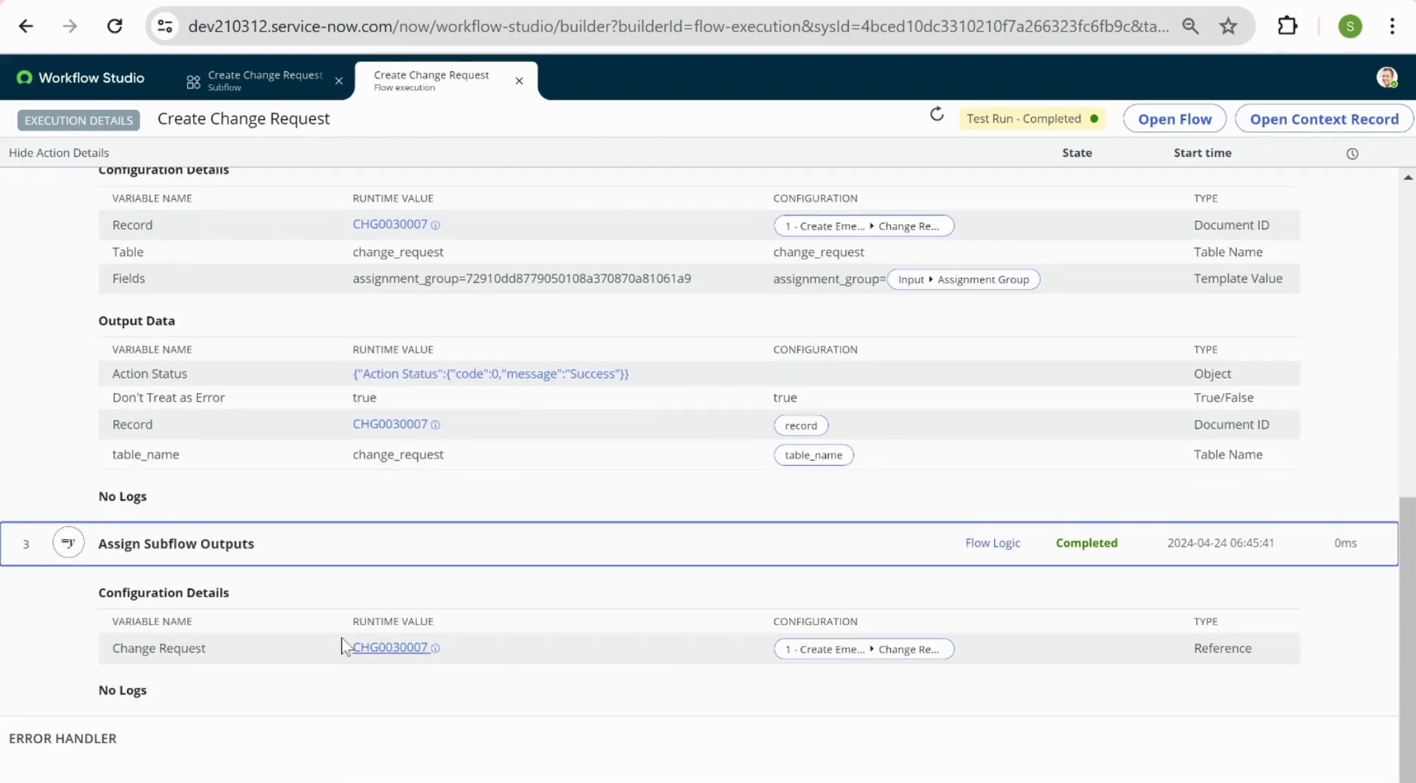
{"action": "scroll", "coordinate": [392, 648], "scroll_direction": "up", "scroll_amount": 5}
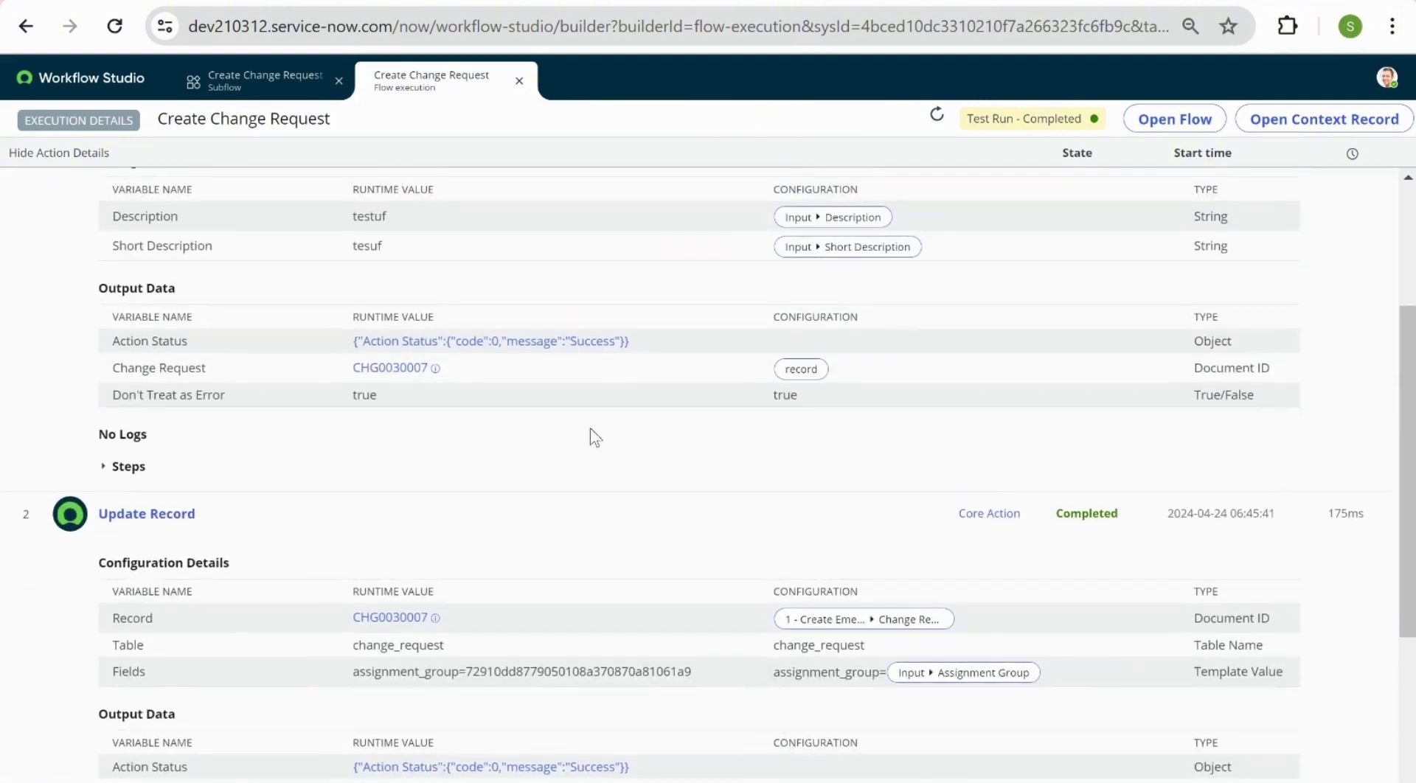
- Open the change request record created by the test, check its descriptions and assignment group, and return to the subflow editor
{"action": "left_click", "coordinate": [434, 369]}
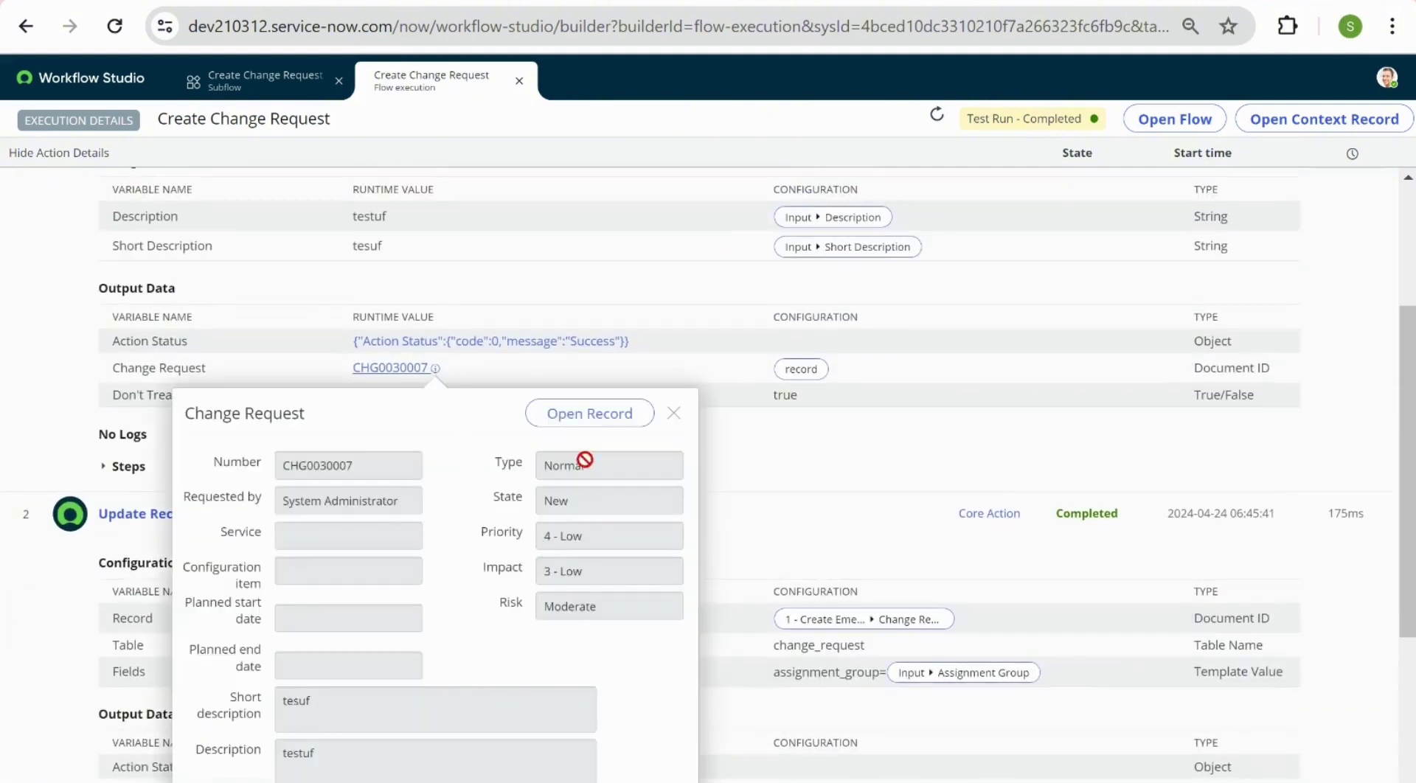
{"action": "left_click", "coordinate": [581, 415]}
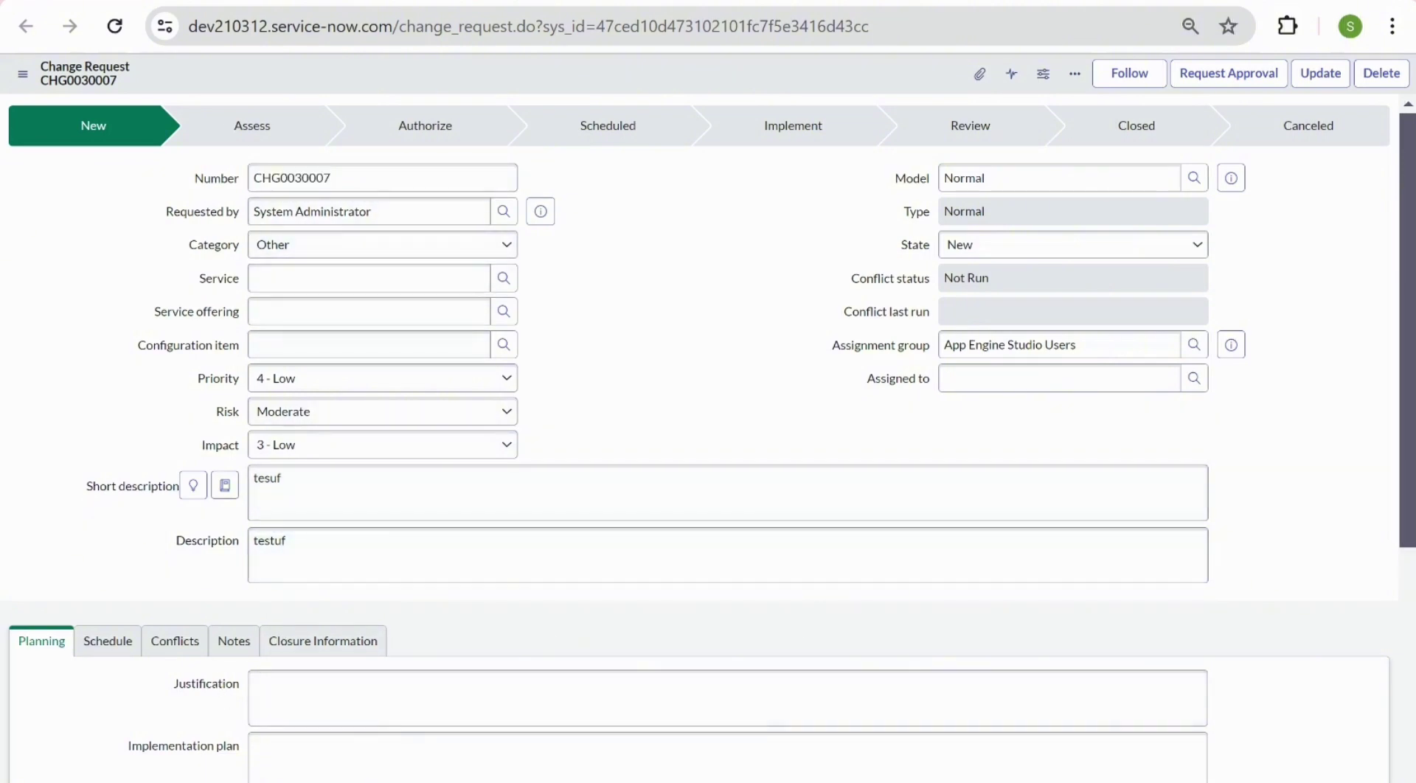
{"action": "key", "text": "ctrl+Tab"}
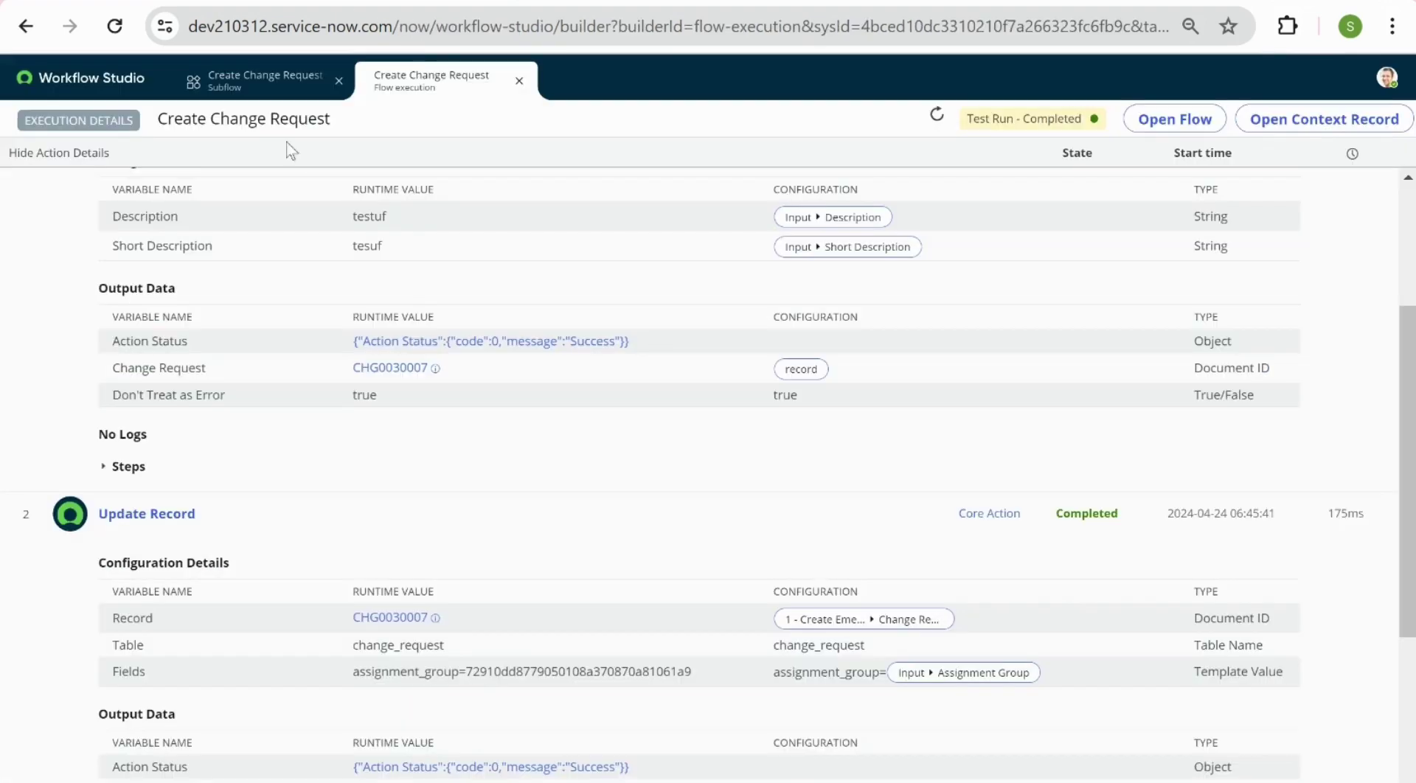
{"action": "left_click", "coordinate": [235, 95]}
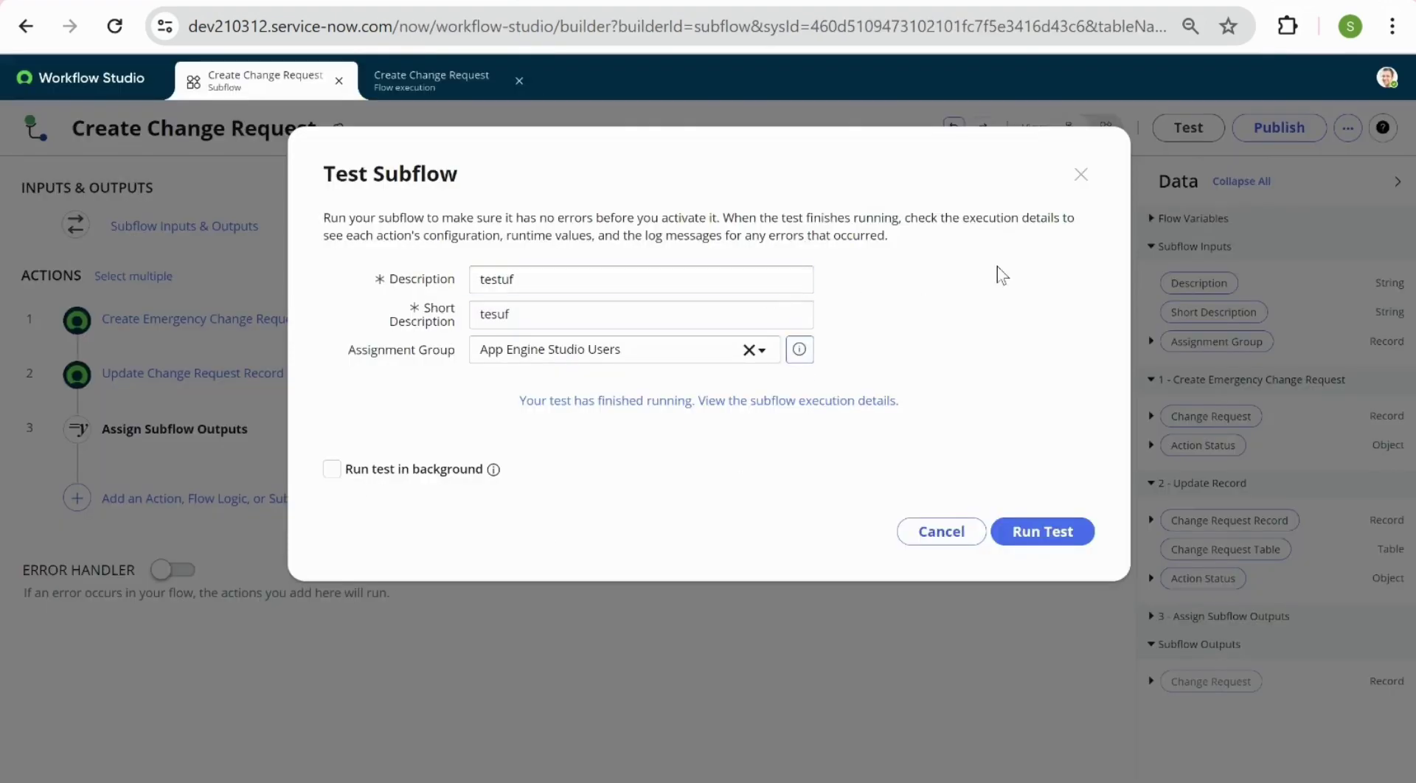
- Close the subflow test, list all incidents in the ServiceNow instance and open incident INC0010011
{"action": "left_click", "coordinate": [1081, 175]}
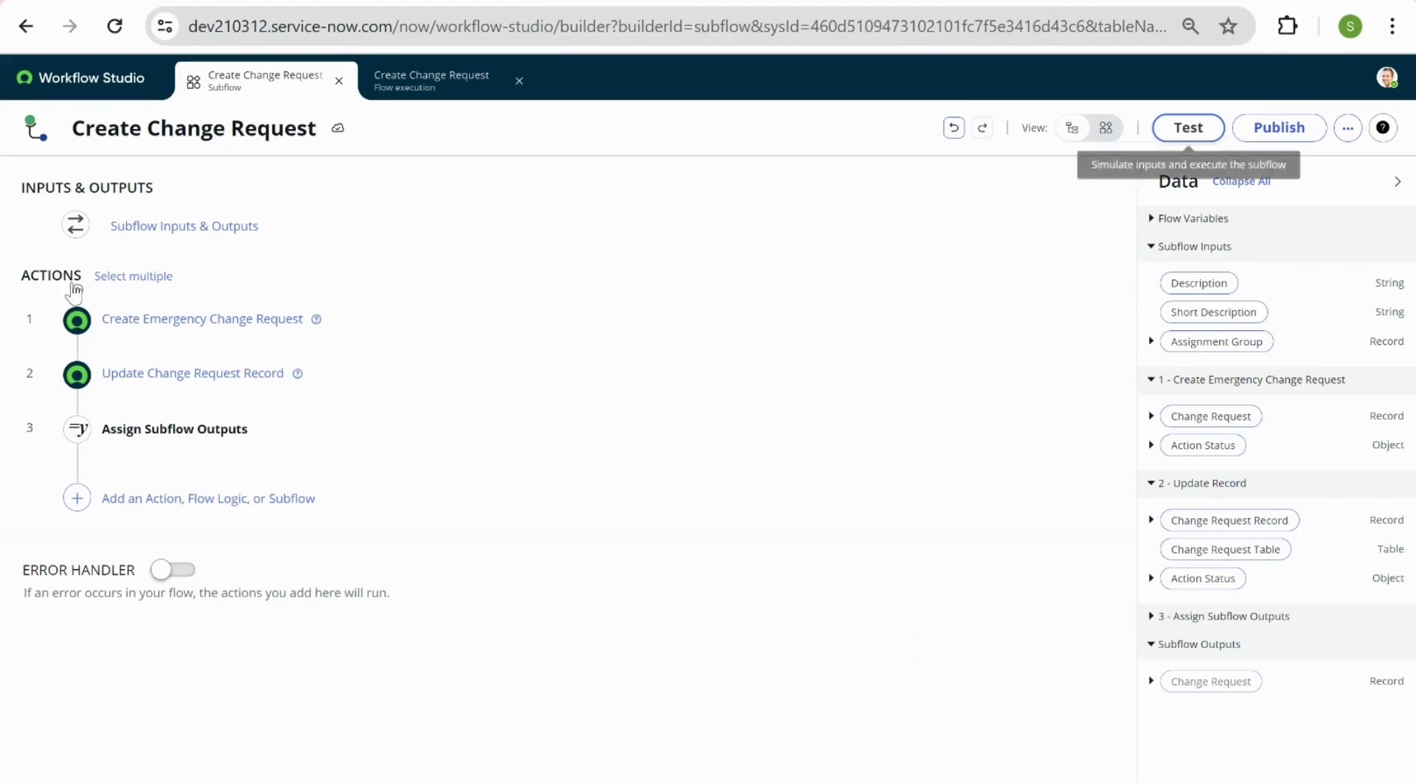
{"action": "left_click", "coordinate": [72, 87]}
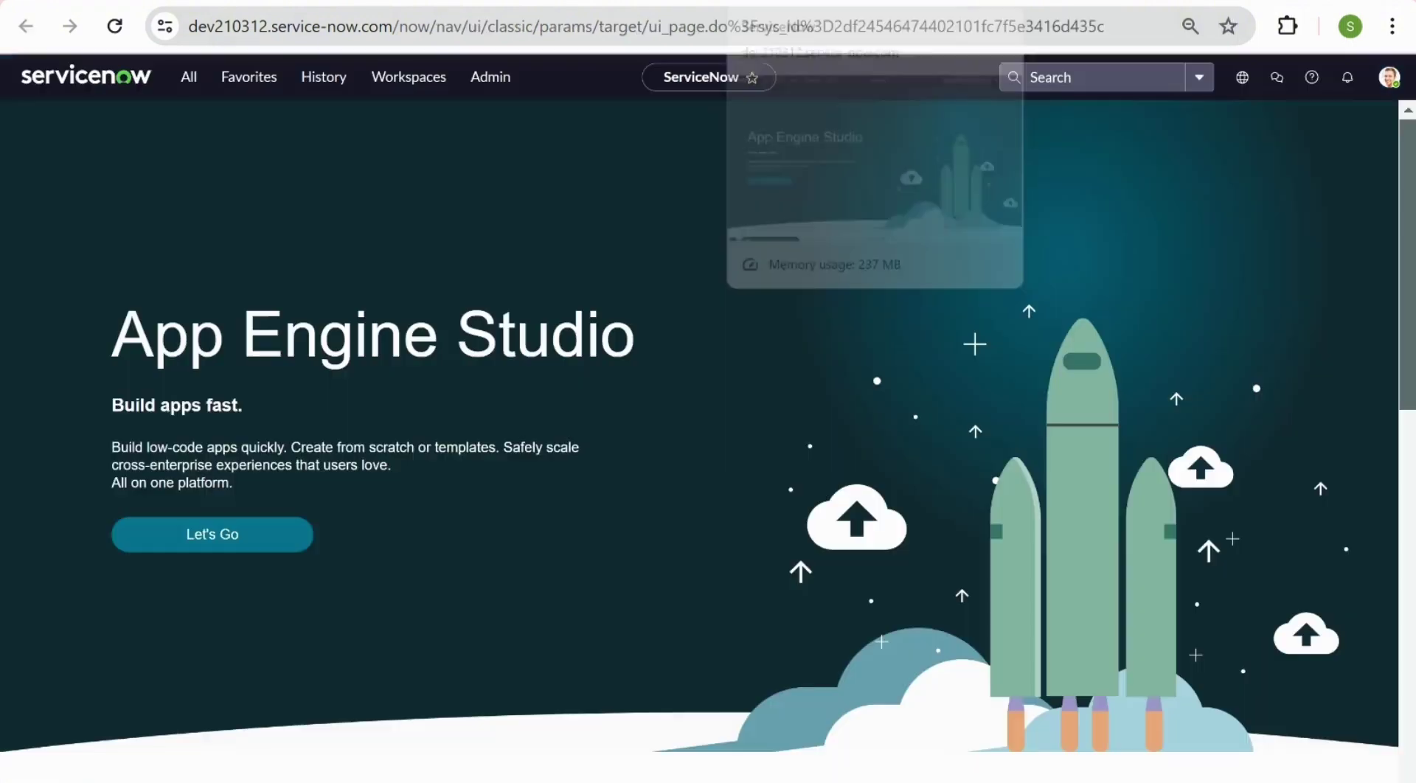
{"action": "left_click", "coordinate": [186, 83]}
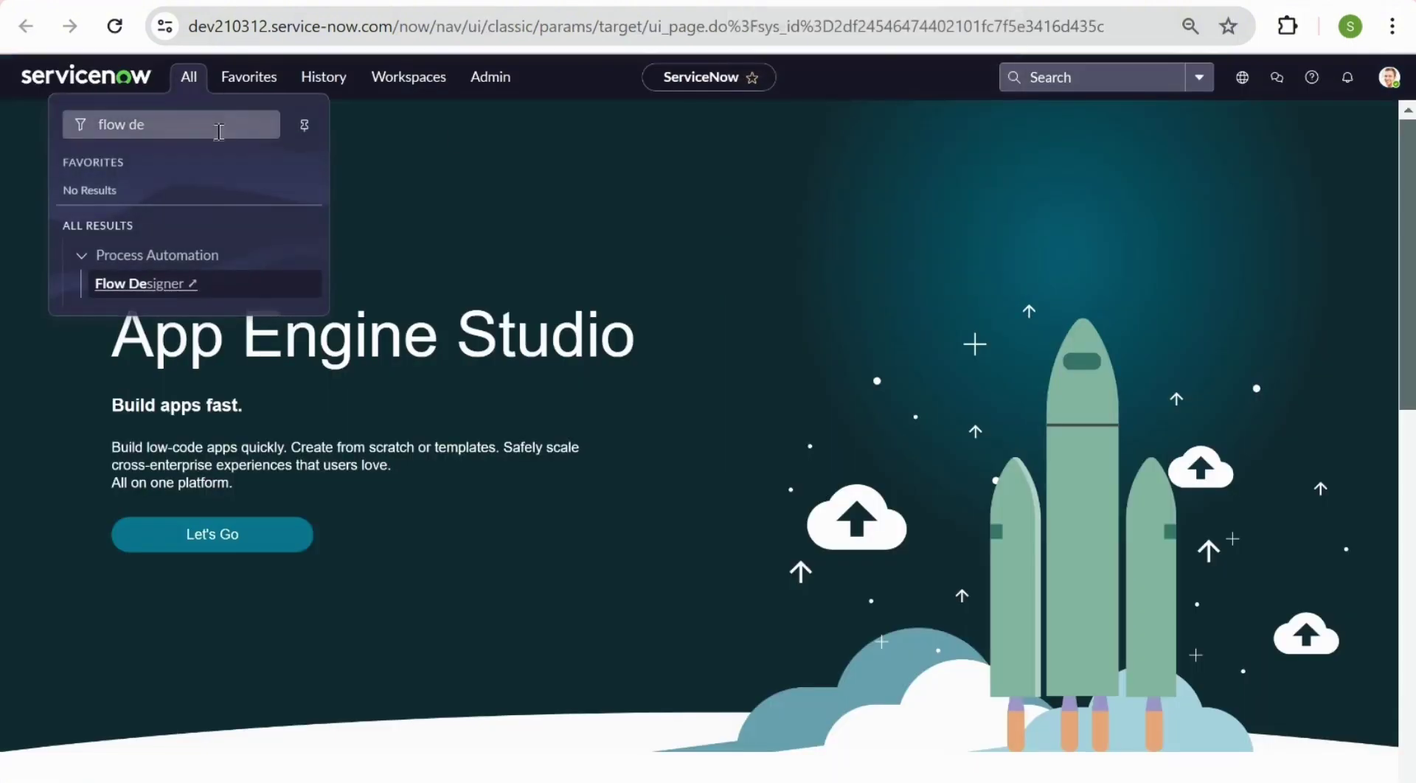
{"action": "key", "text": "BackSpace"}
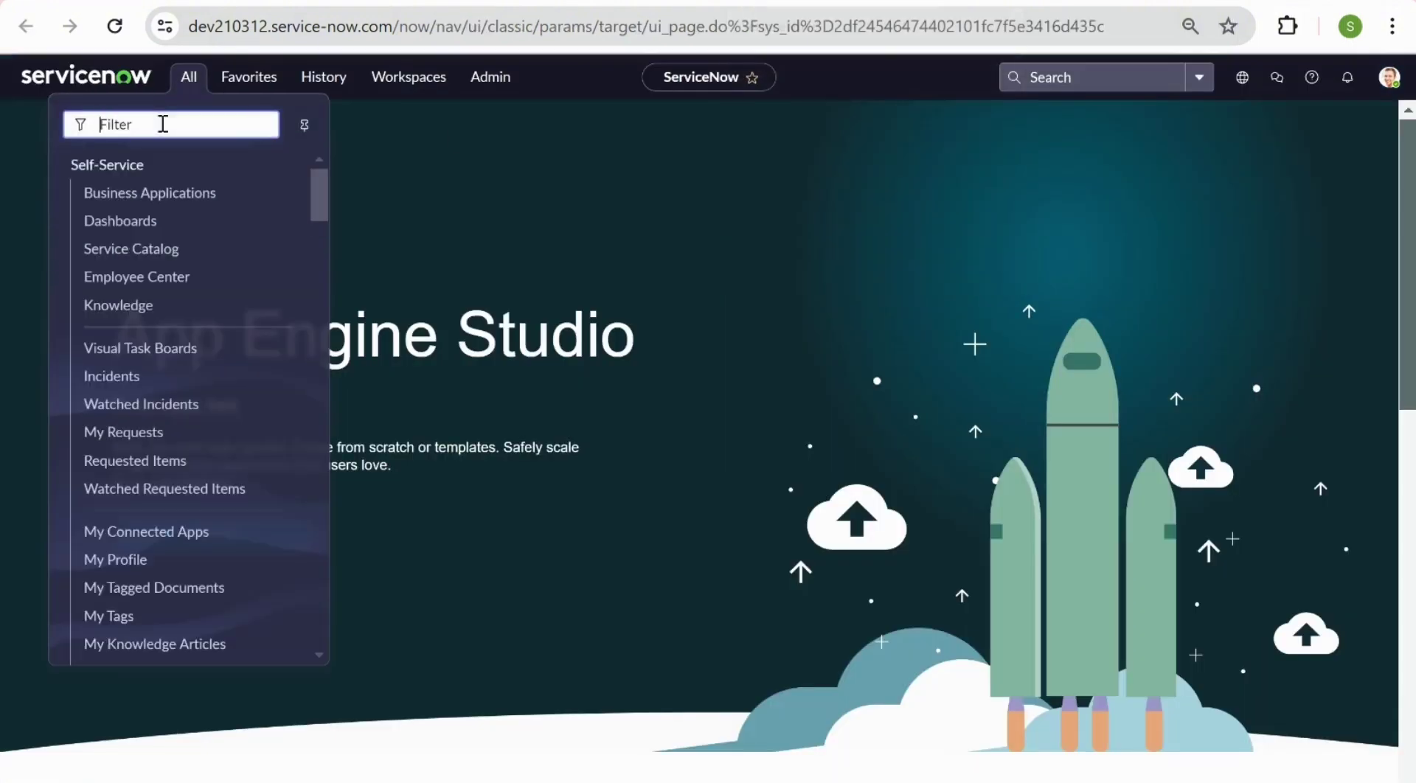
{"action": "type", "text": "incident"}
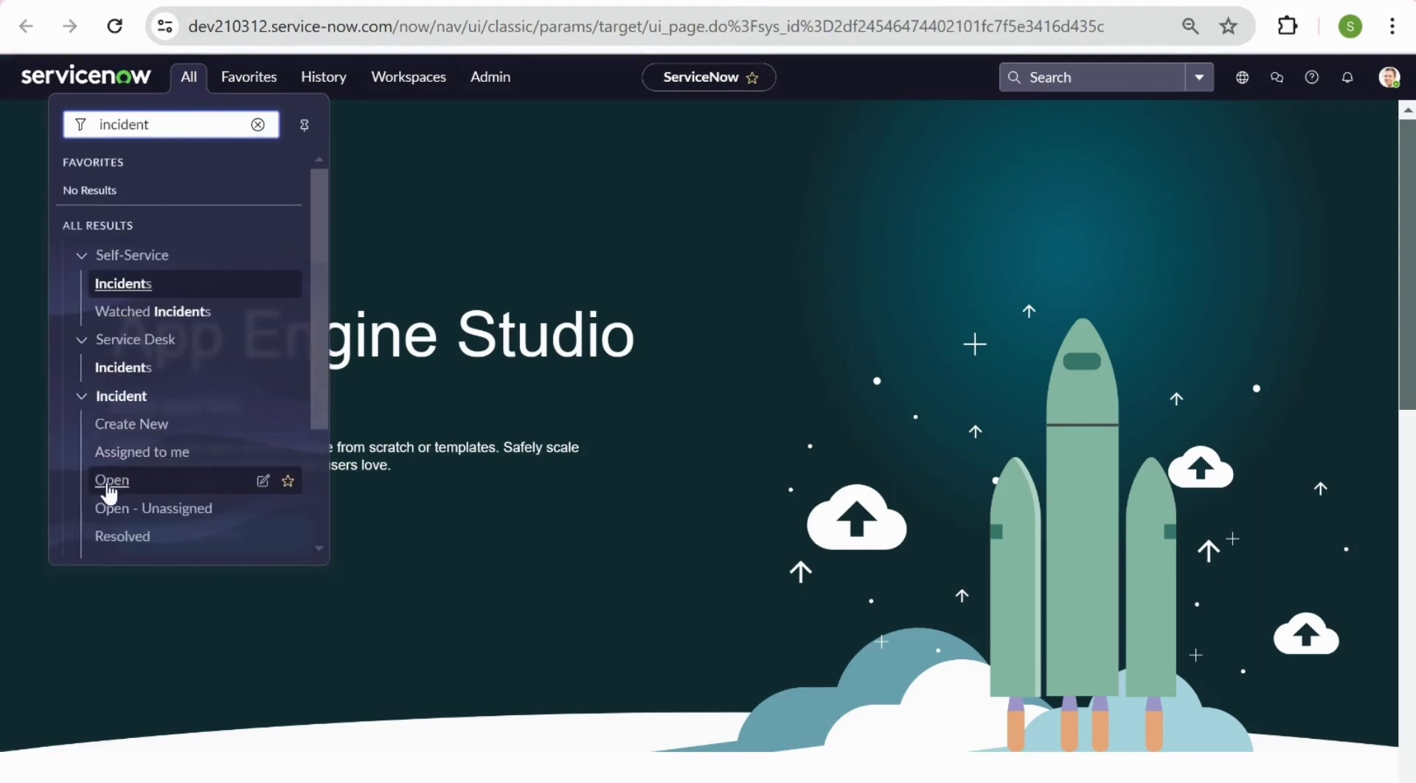
{"action": "left_click_drag", "start_coordinate": [320, 375], "coordinate": [304, 427]}
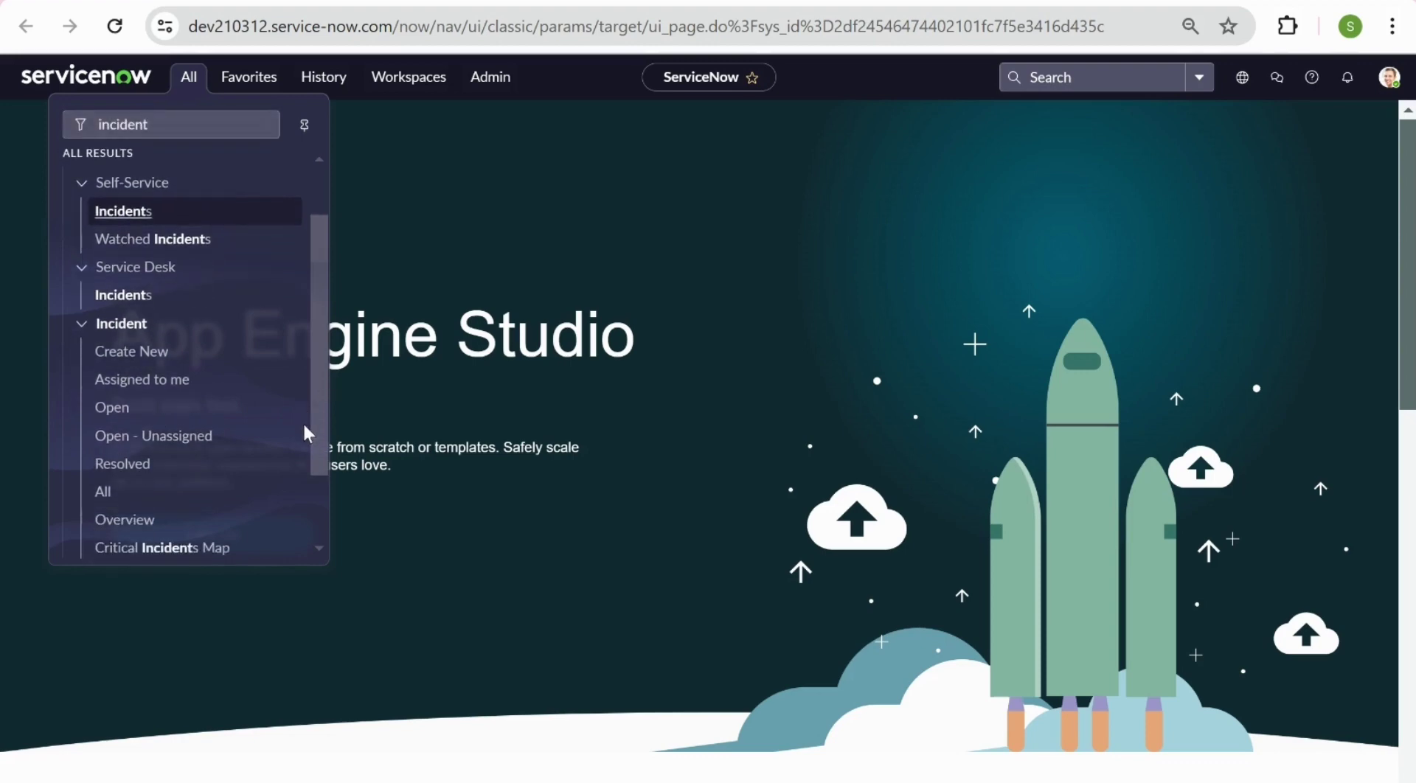
{"action": "left_click", "coordinate": [109, 494]}
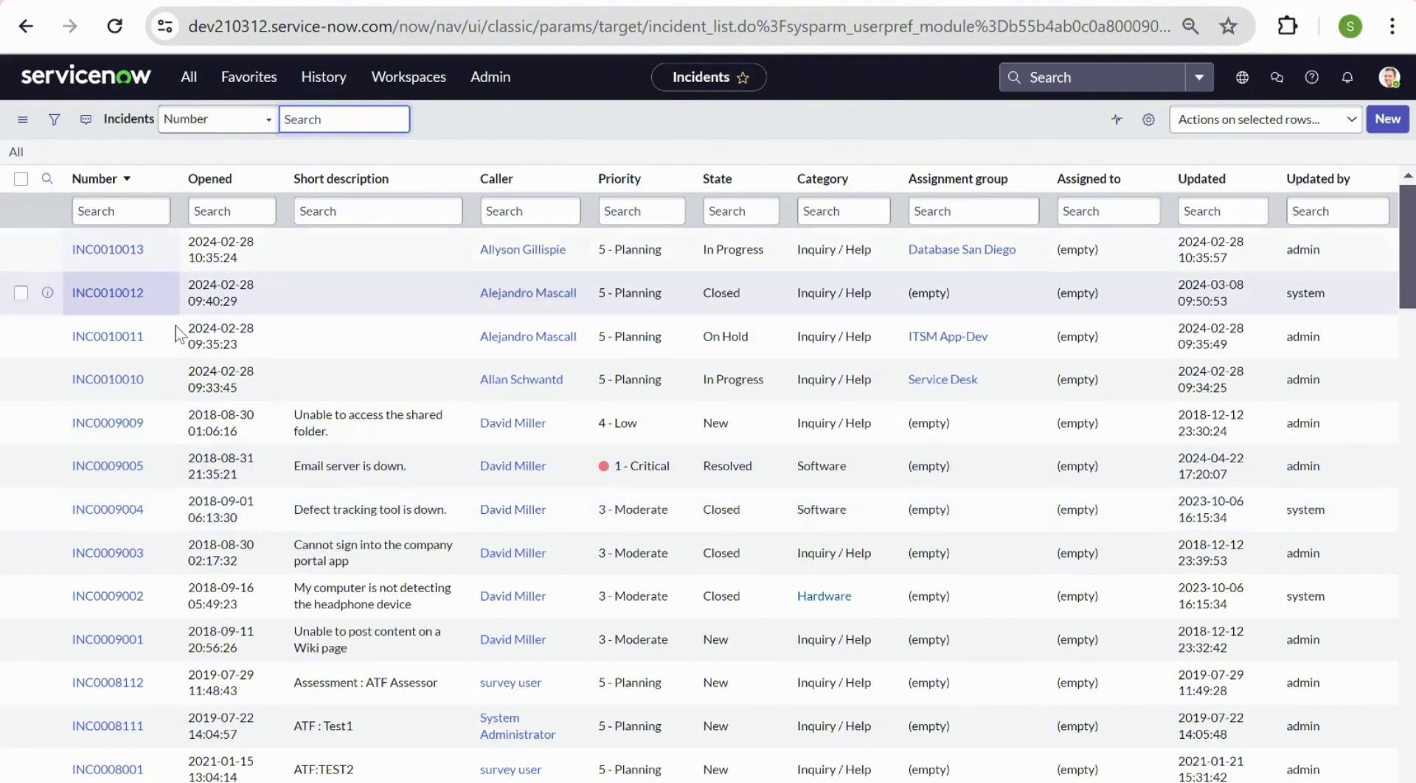
{"action": "left_click", "coordinate": [115, 338]}
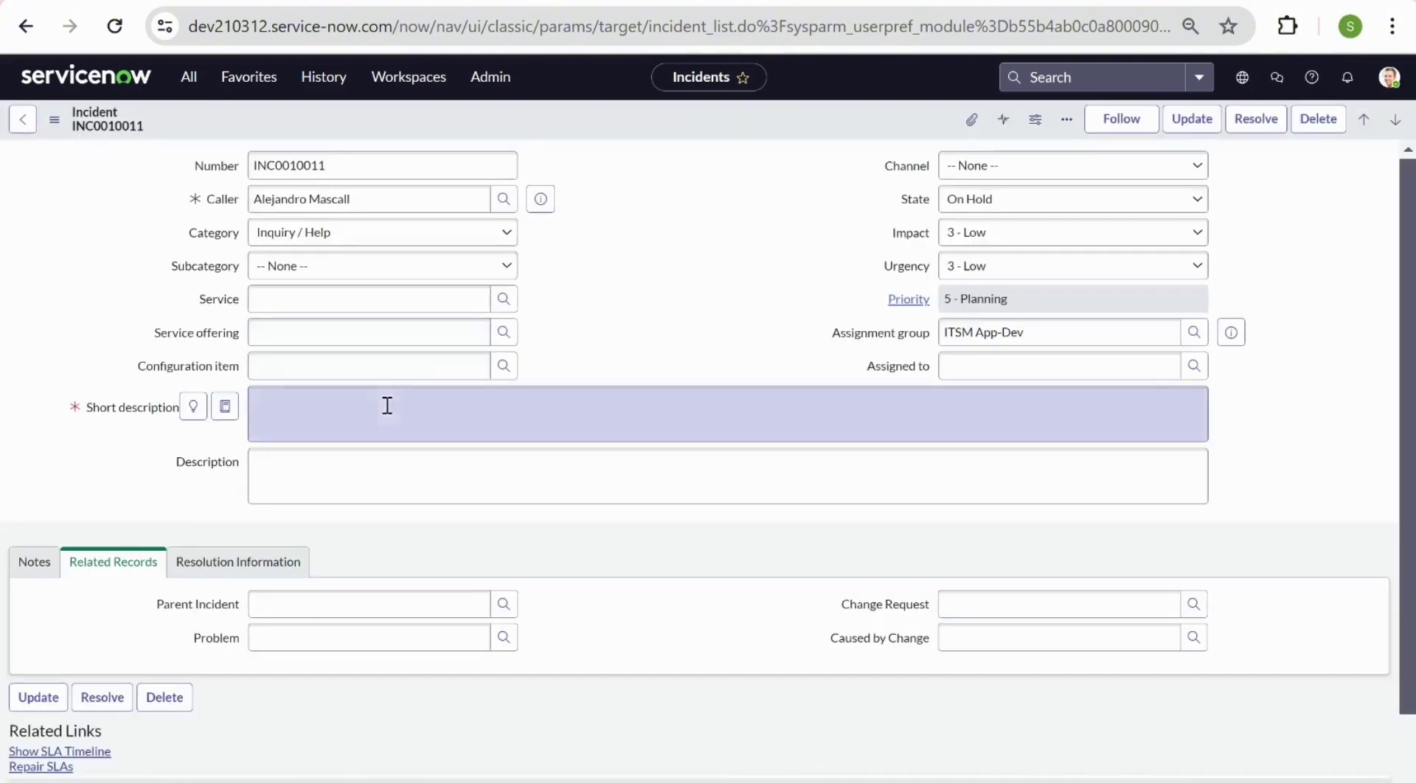
- Set the incident's State to Resolved, review the available resolution codes and enter "hiiui" as the Resolution notes
{"action": "left_click", "coordinate": [1044, 199]}
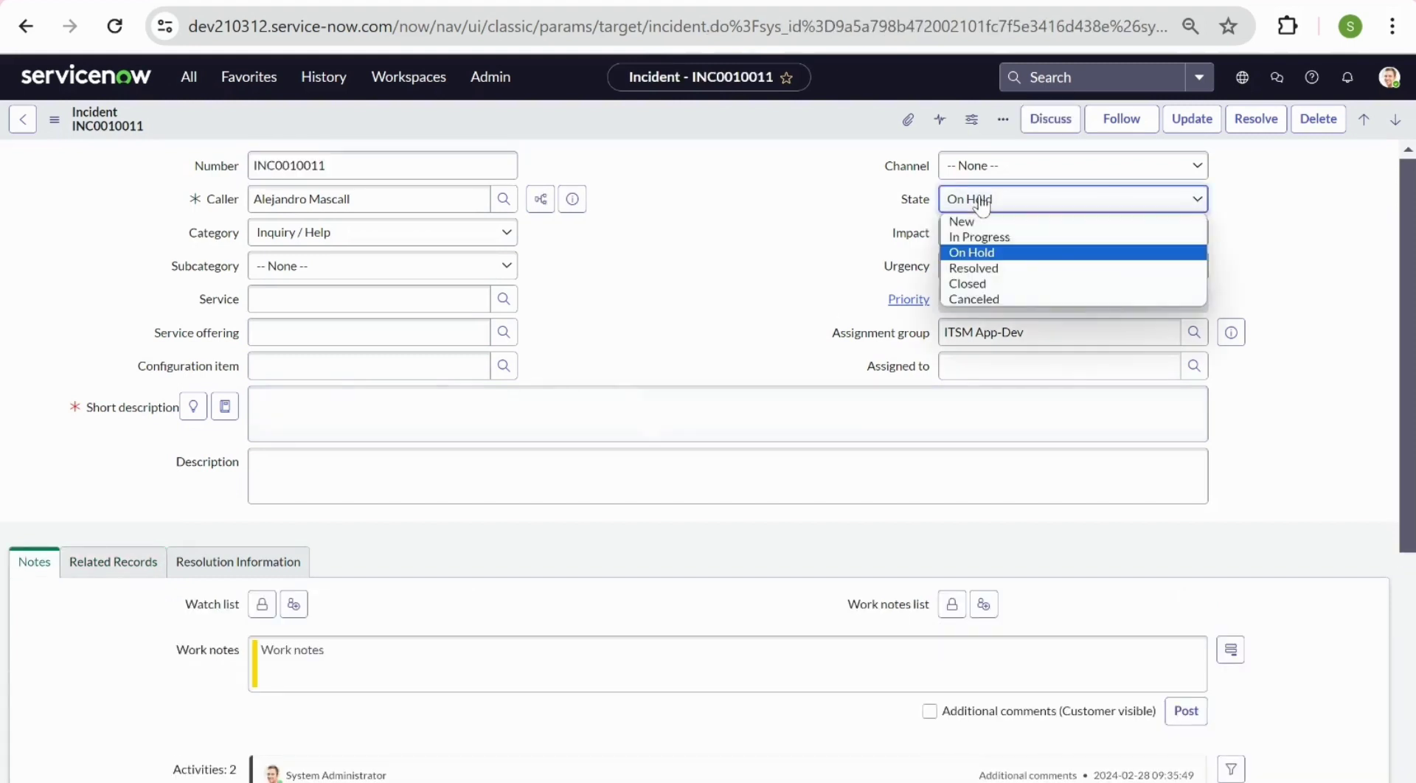
{"action": "left_click", "coordinate": [996, 270]}
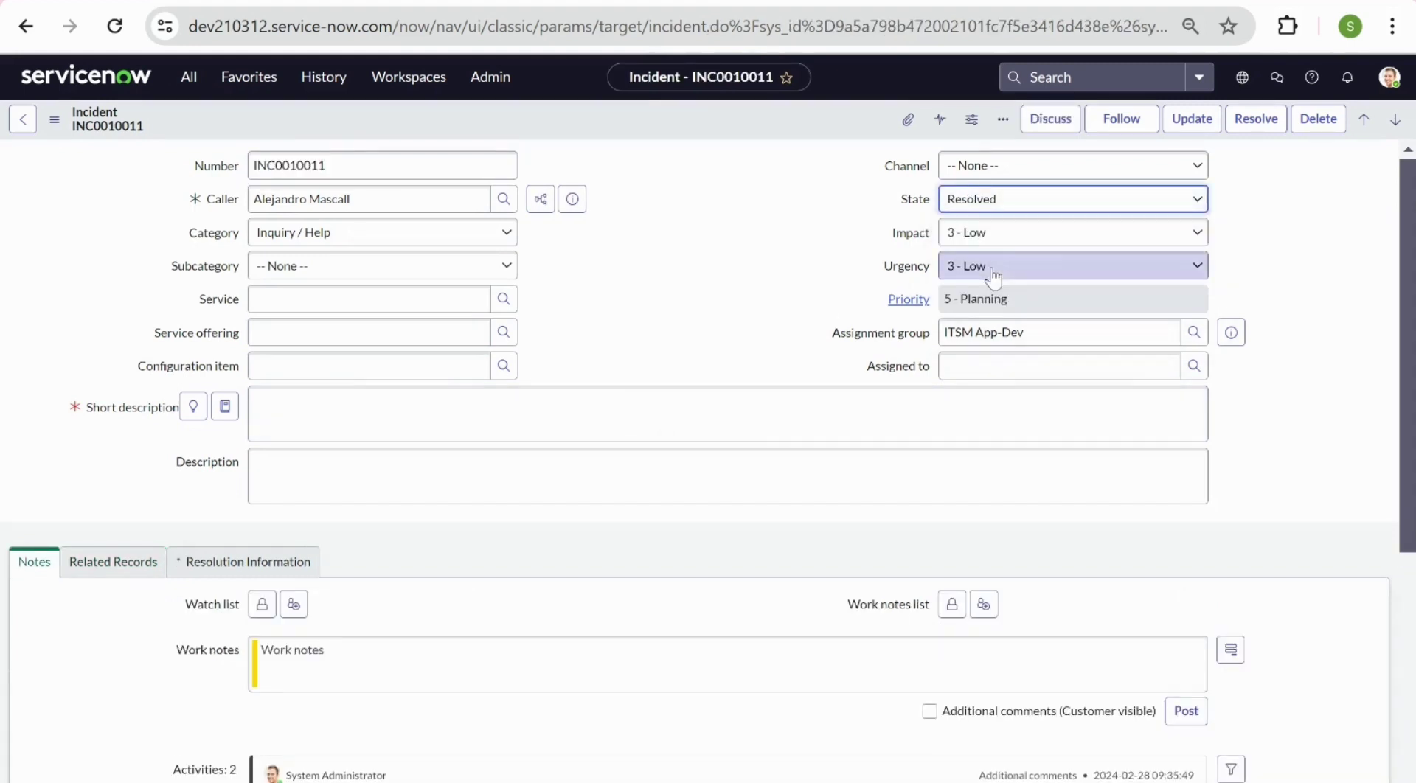
{"action": "scroll", "coordinate": [1377, 547], "scroll_direction": "down", "scroll_amount": 4}
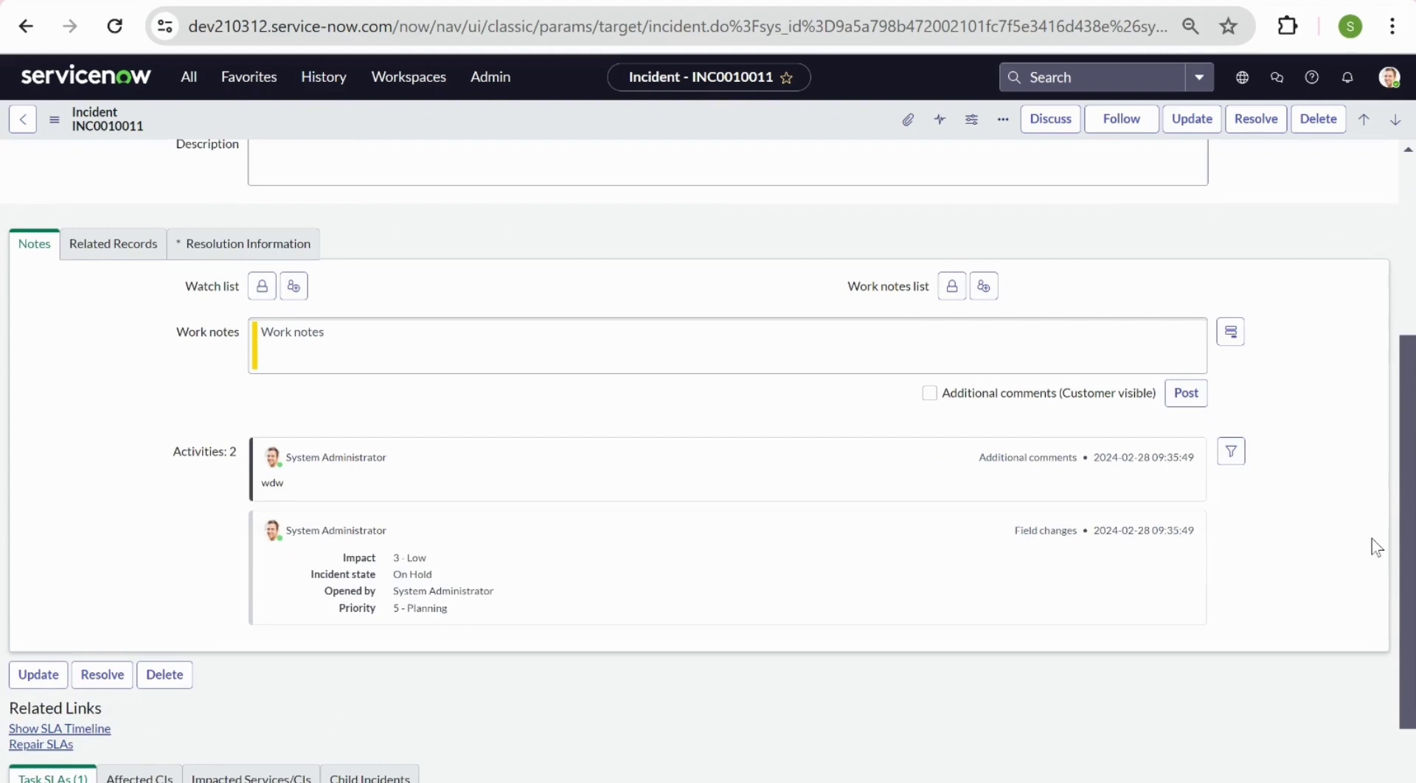
{"action": "left_click", "coordinate": [221, 244]}
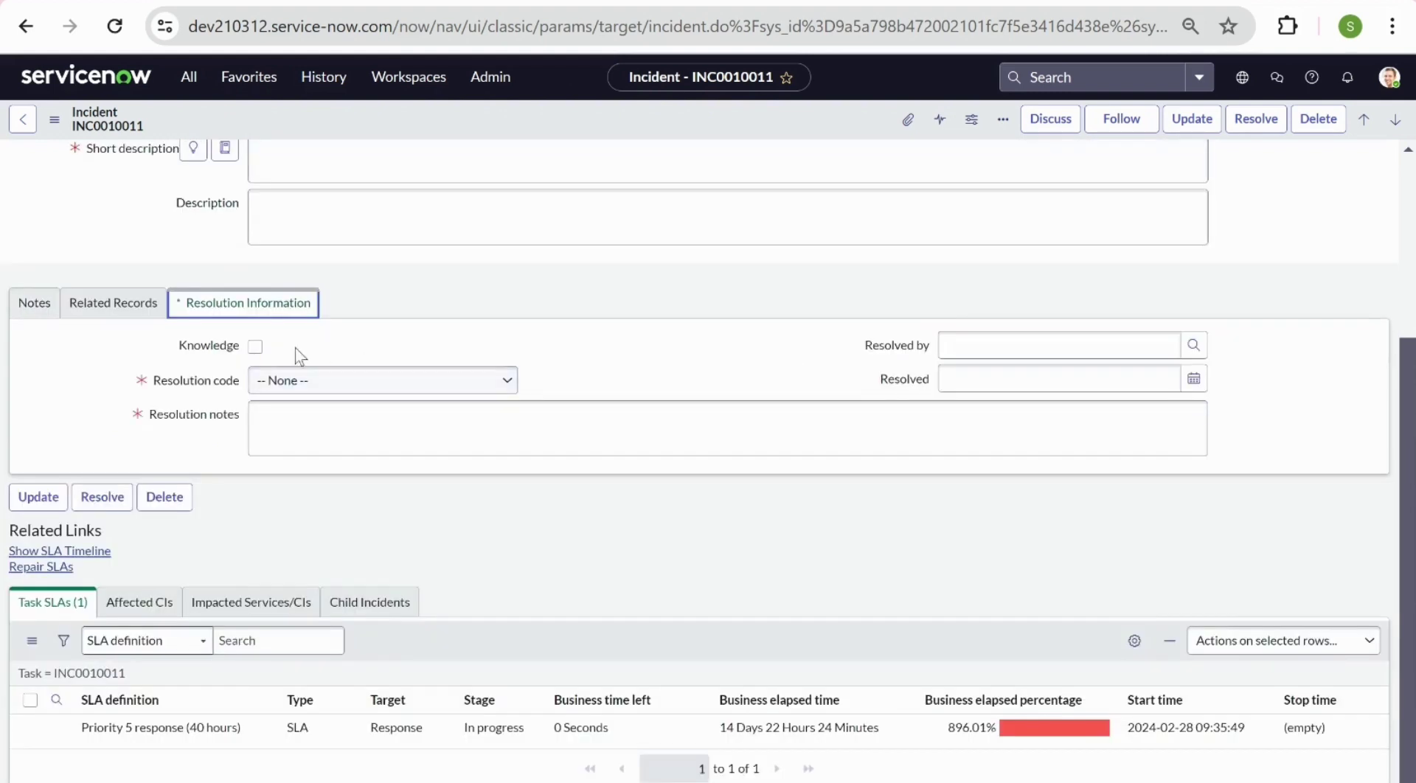
{"action": "left_click", "coordinate": [310, 385]}
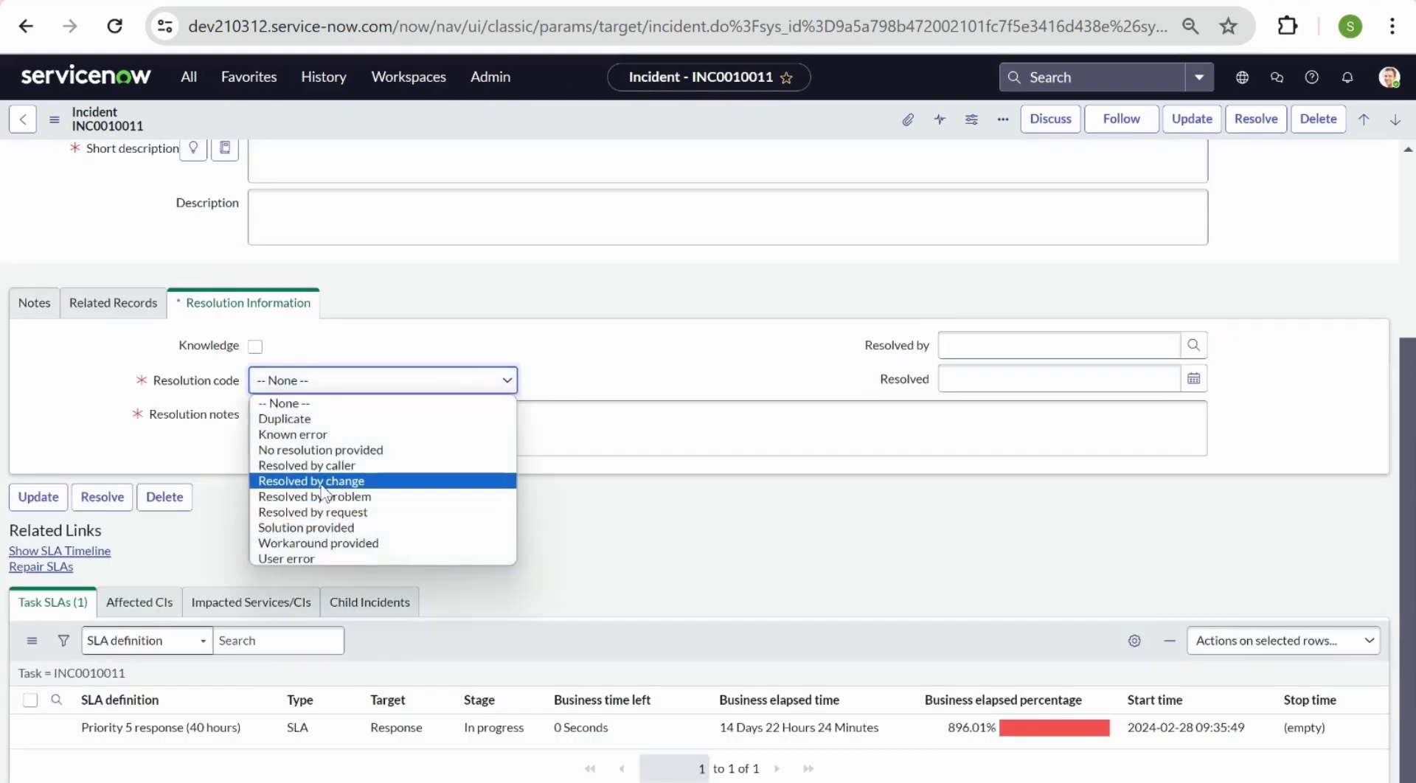
{"action": "left_click", "coordinate": [563, 405]}
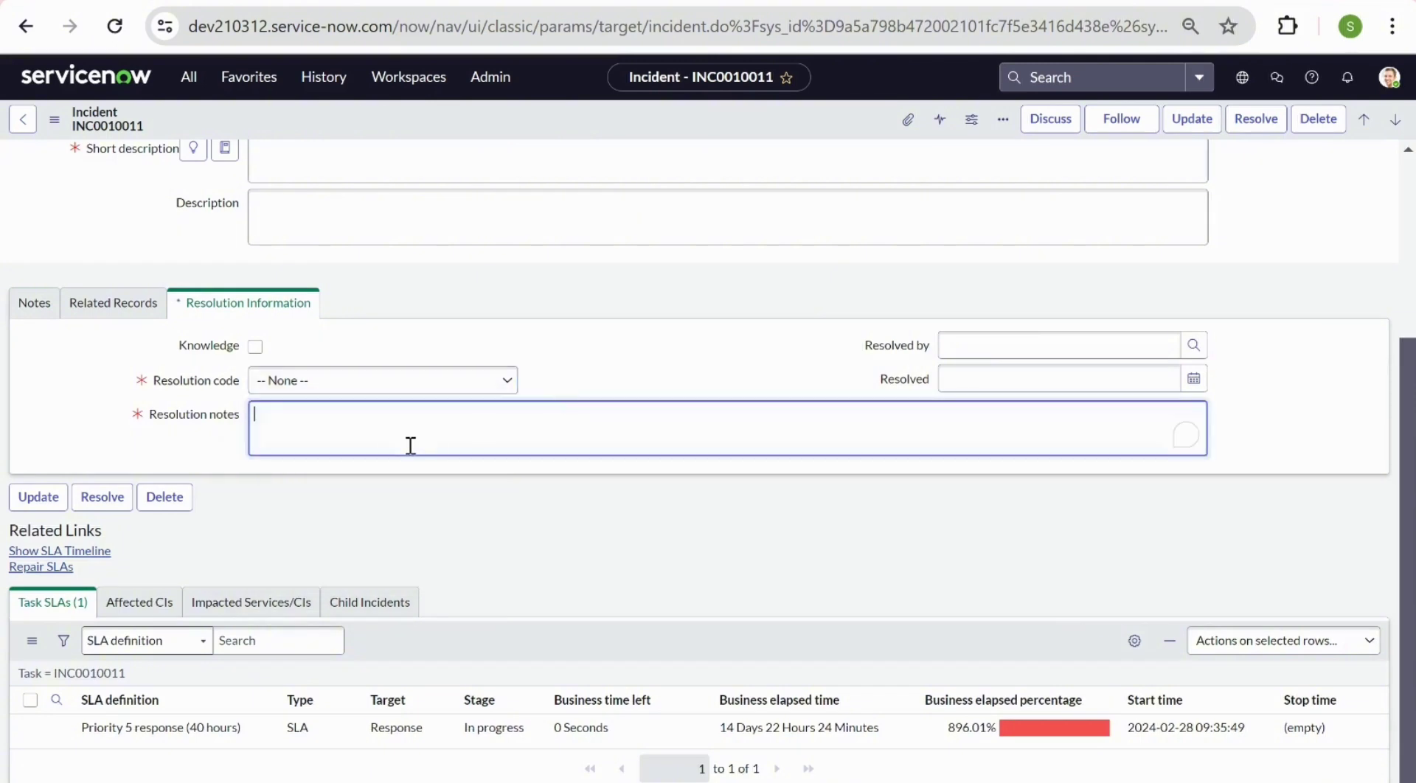
{"action": "type", "text": "hiiui"}
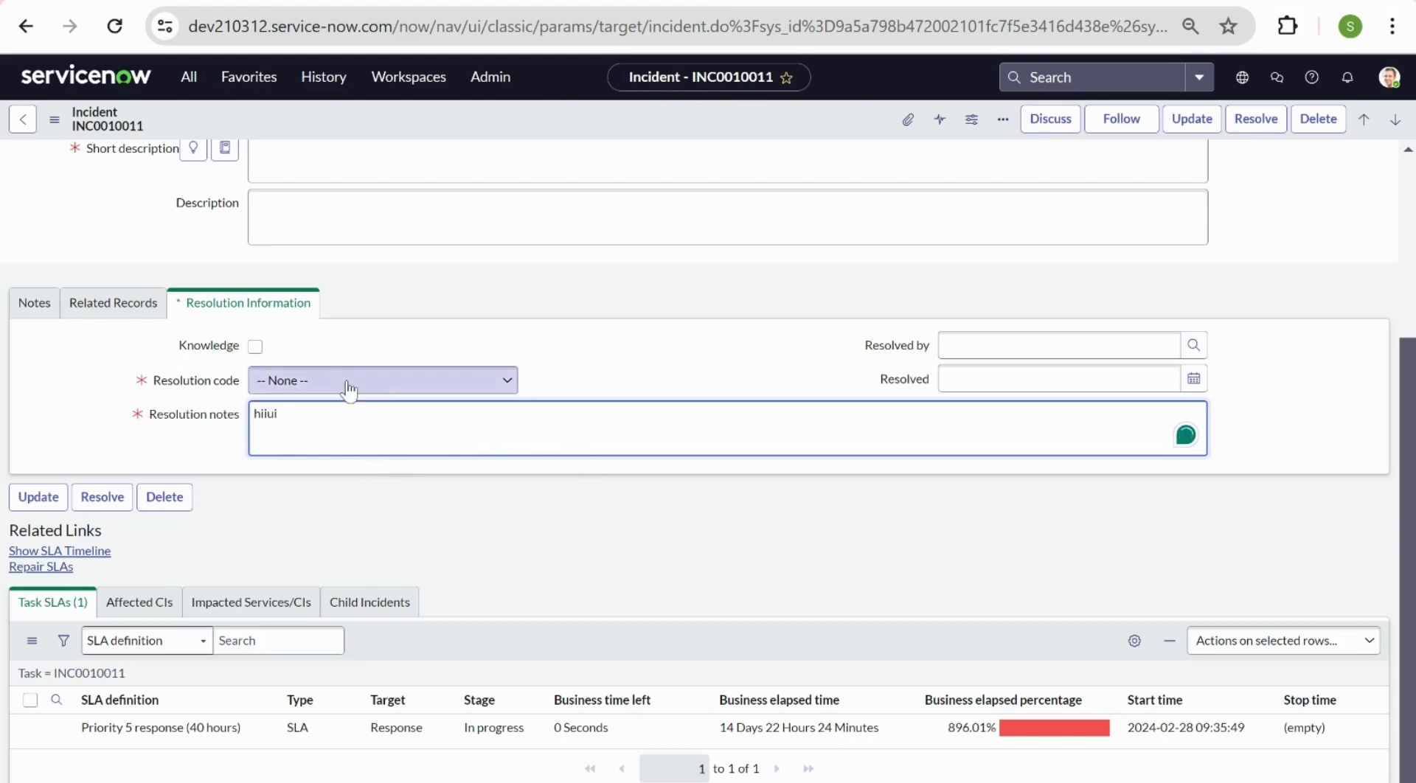
{"action": "scroll", "coordinate": [718, 156], "scroll_direction": "up", "scroll_amount": 3}
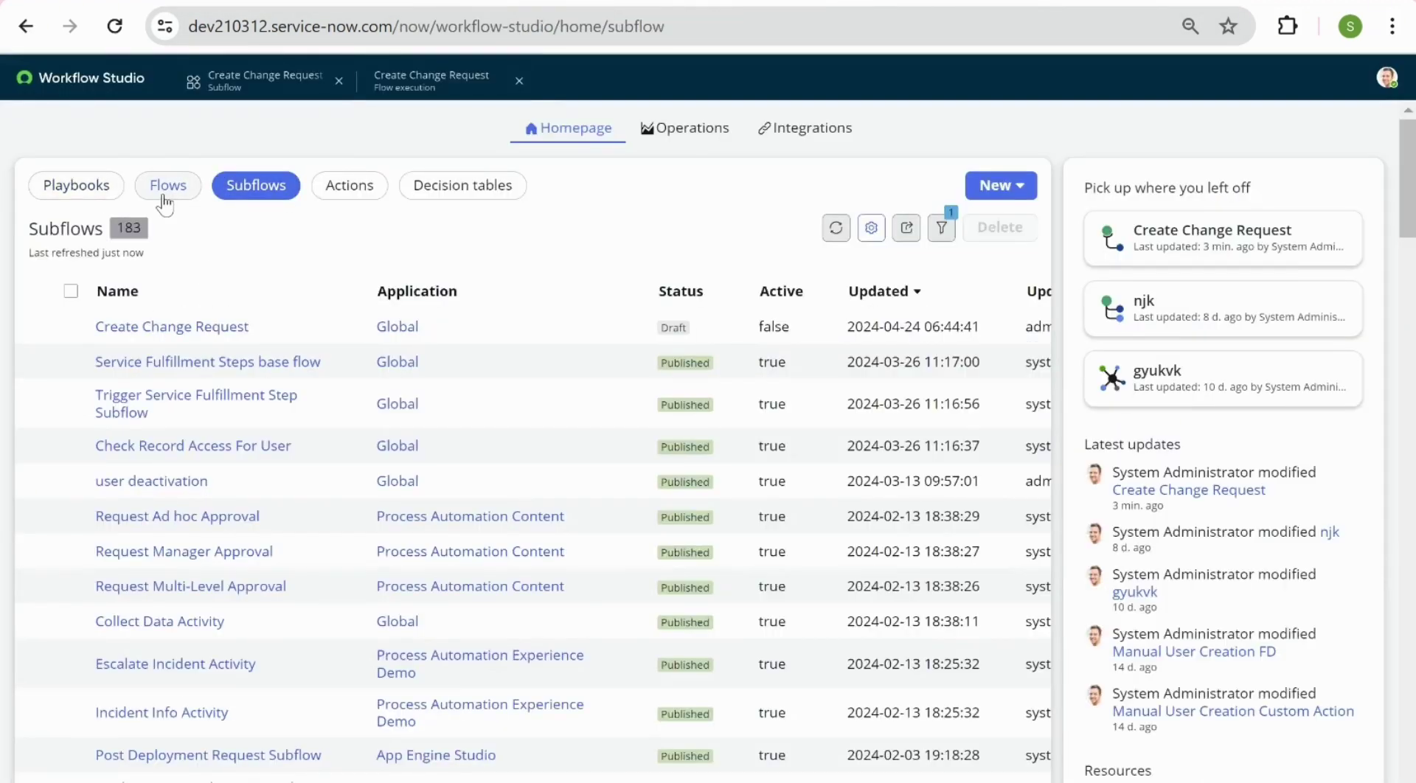
- Create a new flow named "Incident Created By Change" in Workflow Studio and dismiss the introductory tour
{"action": "left_click", "coordinate": [164, 193]}
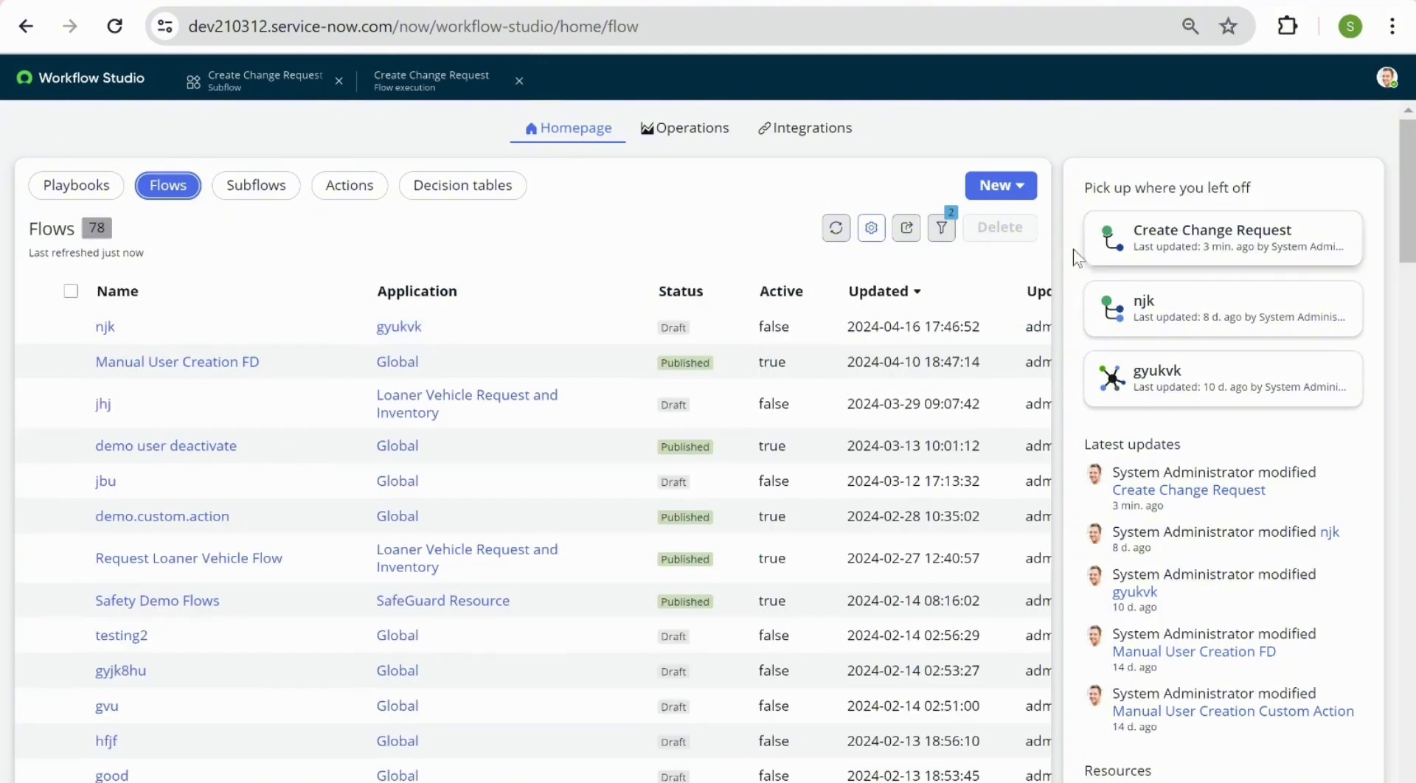
{"action": "left_click", "coordinate": [1003, 186]}
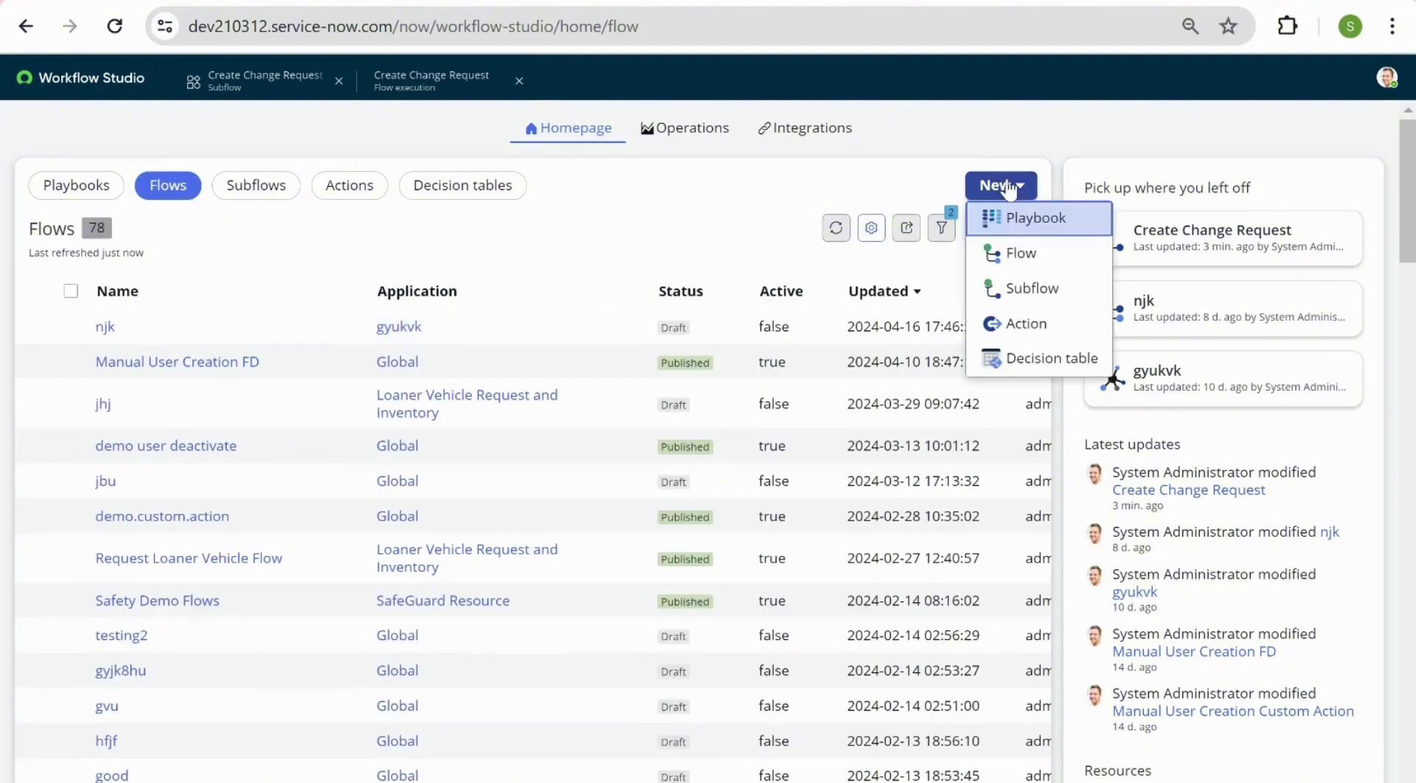
{"action": "left_click", "coordinate": [1021, 253]}
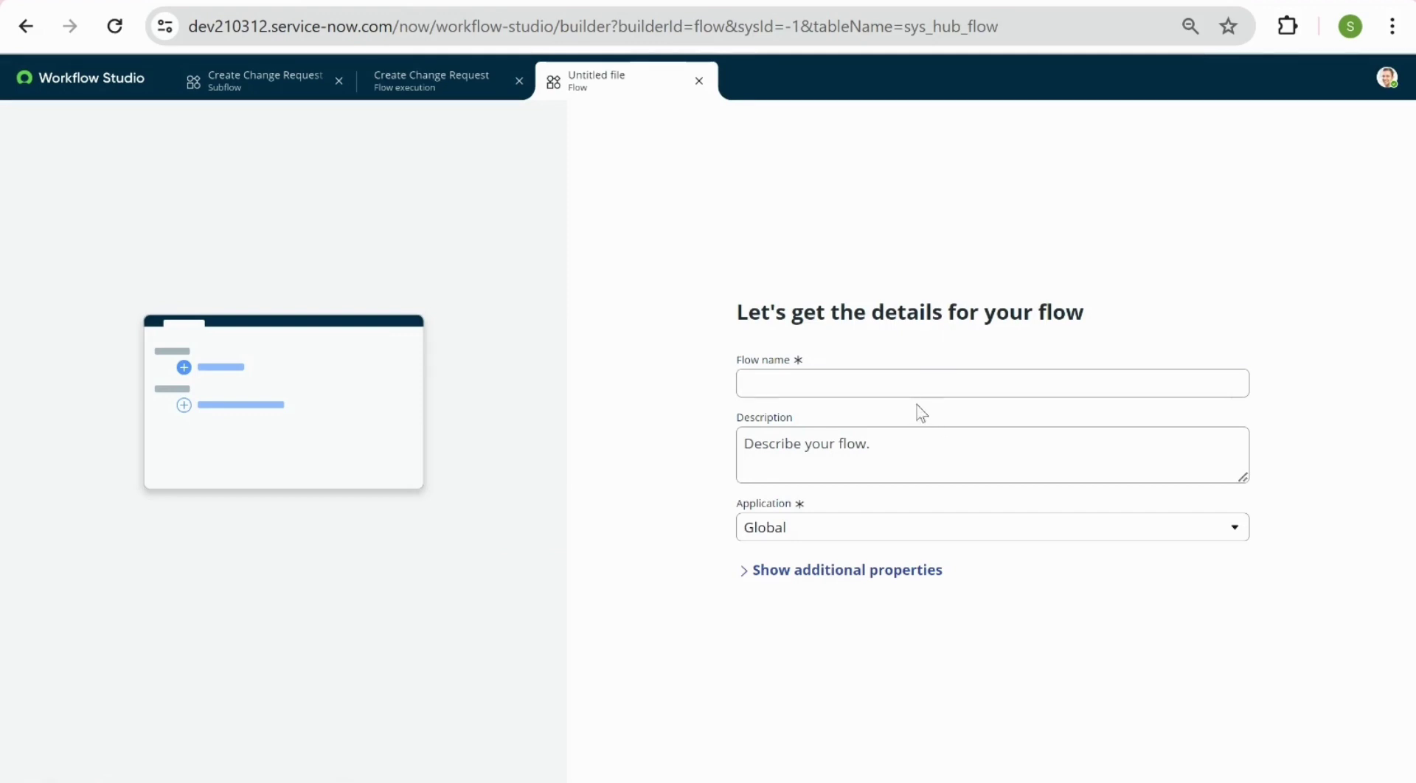
{"action": "left_click", "coordinate": [895, 381]}
{"action": "type", "text": "Incident"}
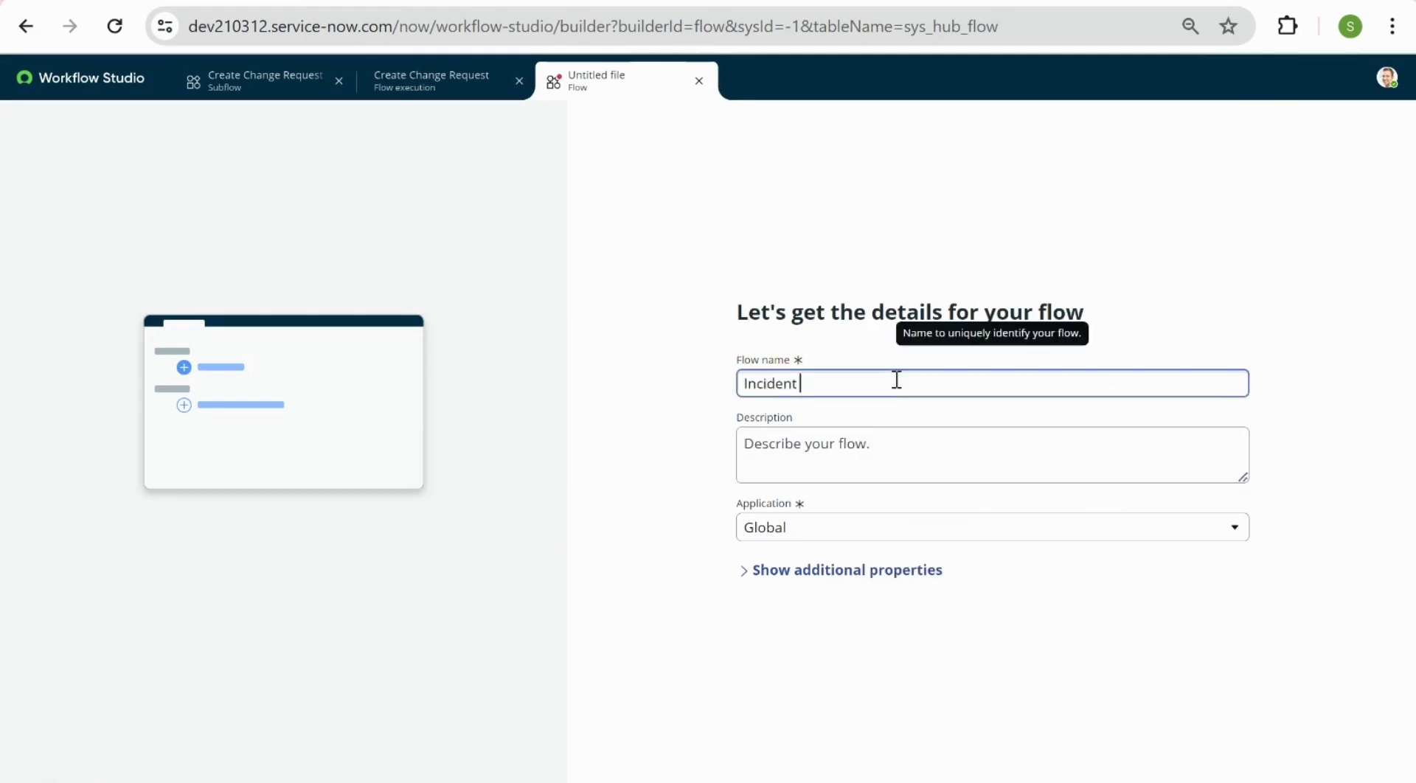
{"action": "type", "text": " Created By Change"}
{"action": "key", "text": "Return"}
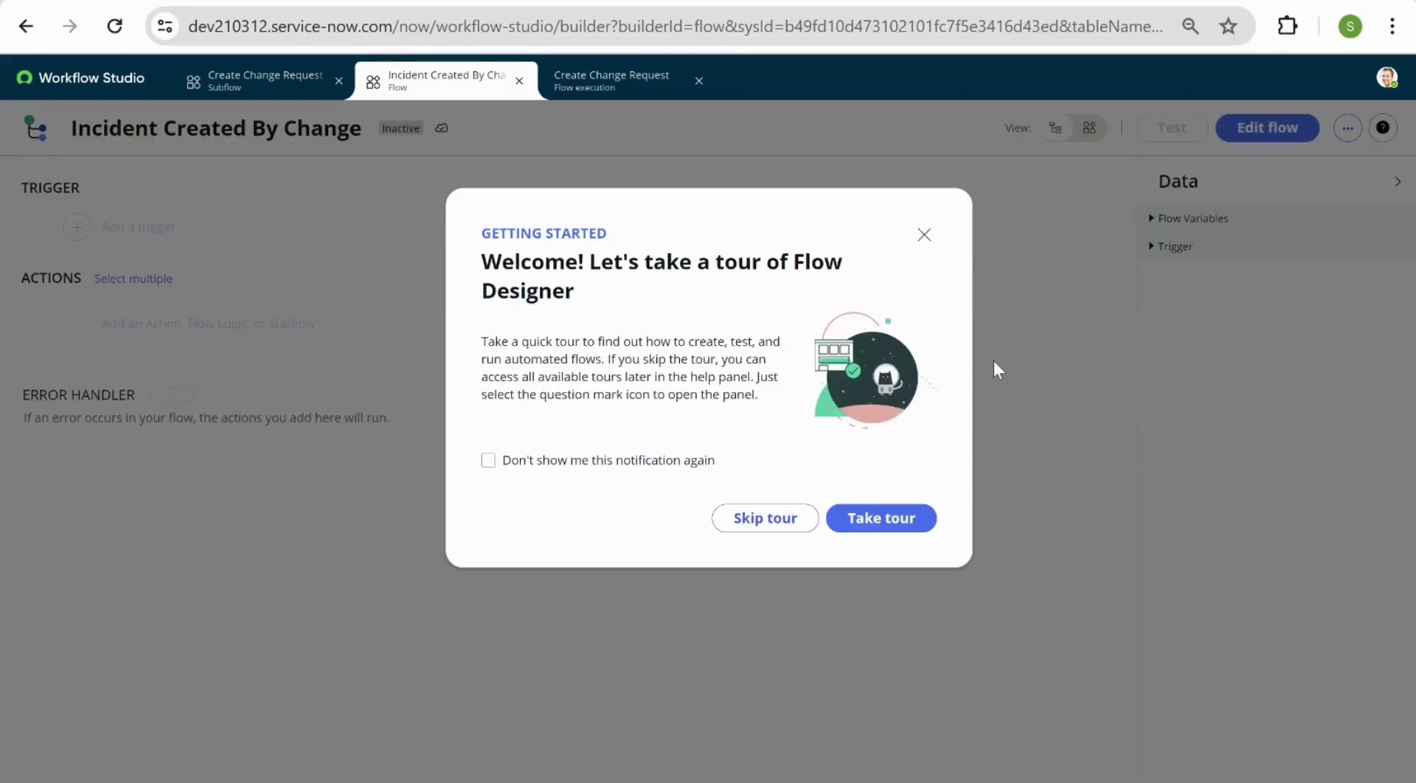
{"action": "left_click", "coordinate": [924, 234]}
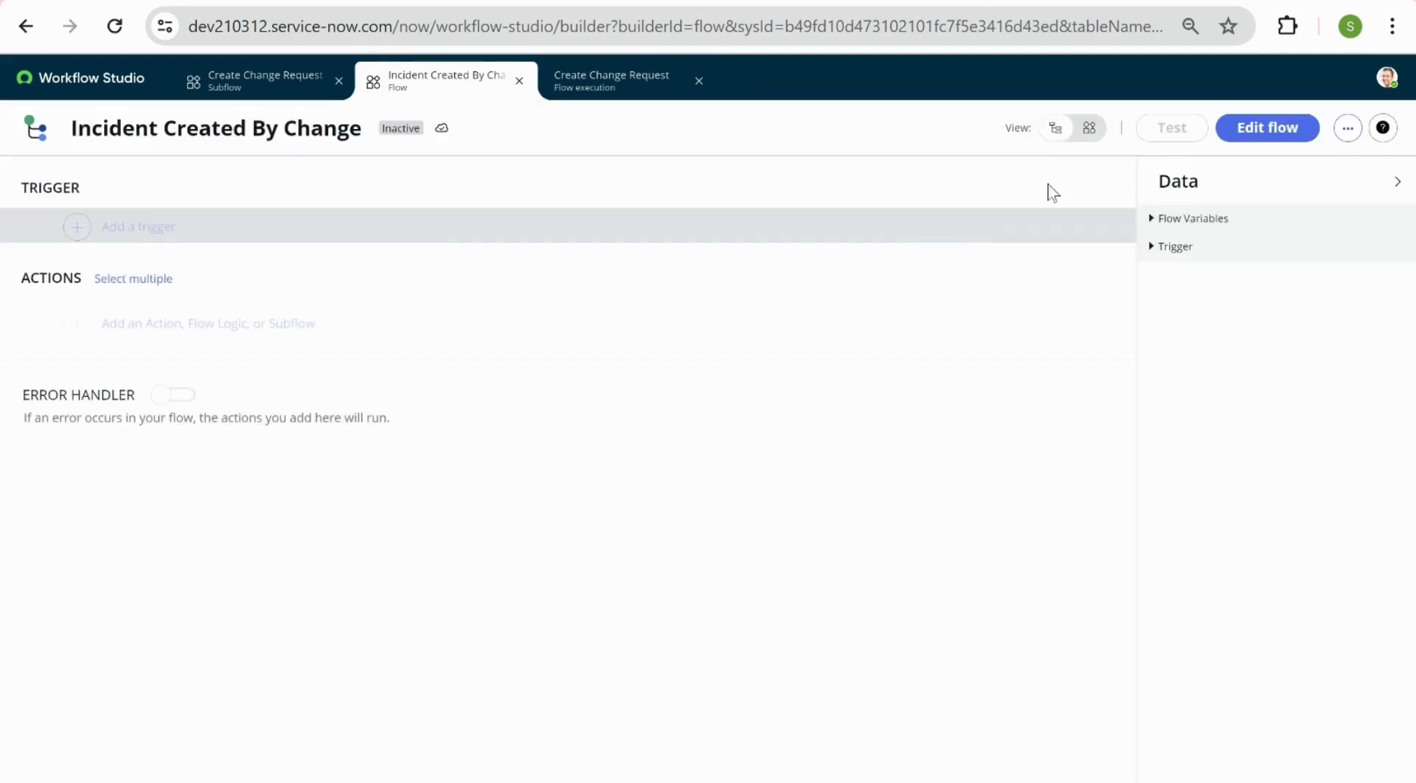
- Make the flow editable and add an Updated record trigger on the Incident [incident] table
{"action": "left_click", "coordinate": [1246, 130]}
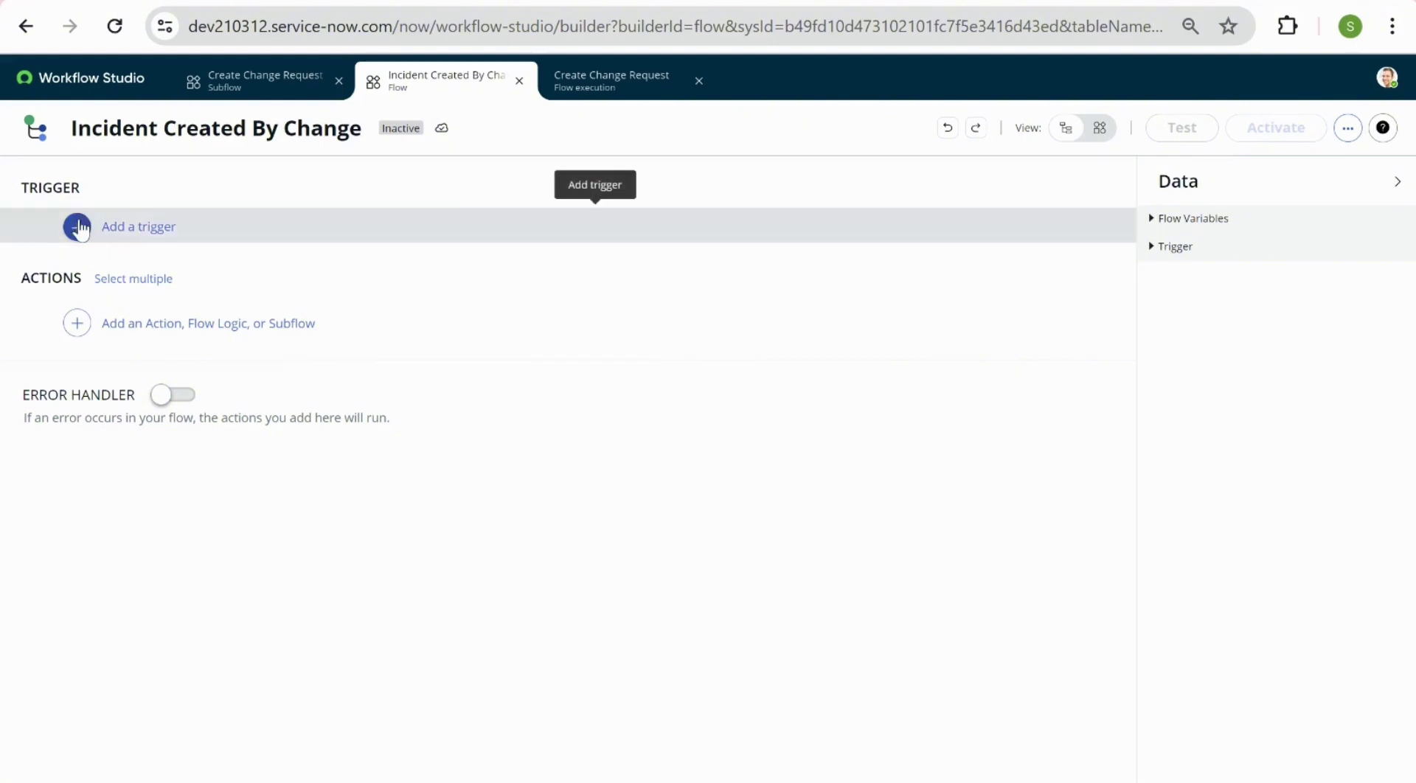
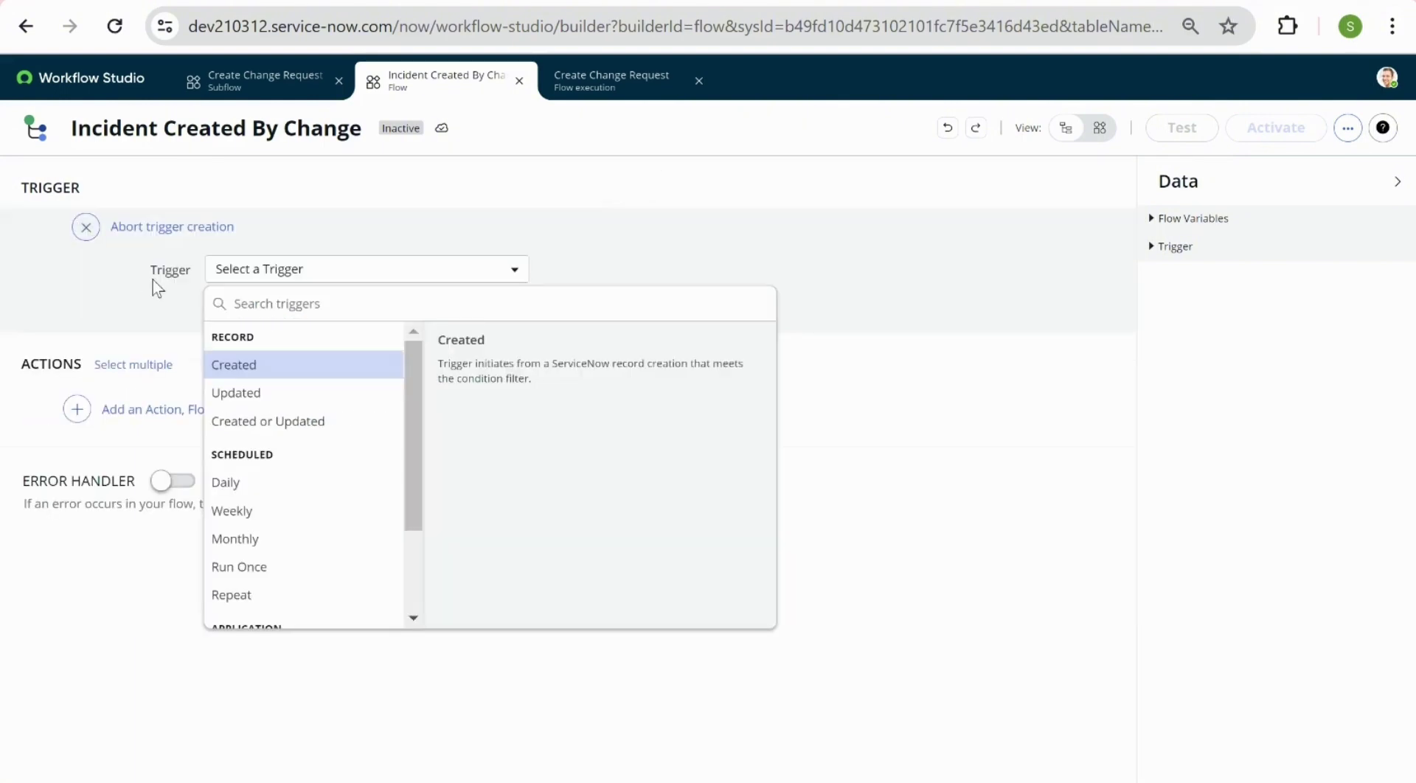
{"action": "left_click", "coordinate": [225, 394]}
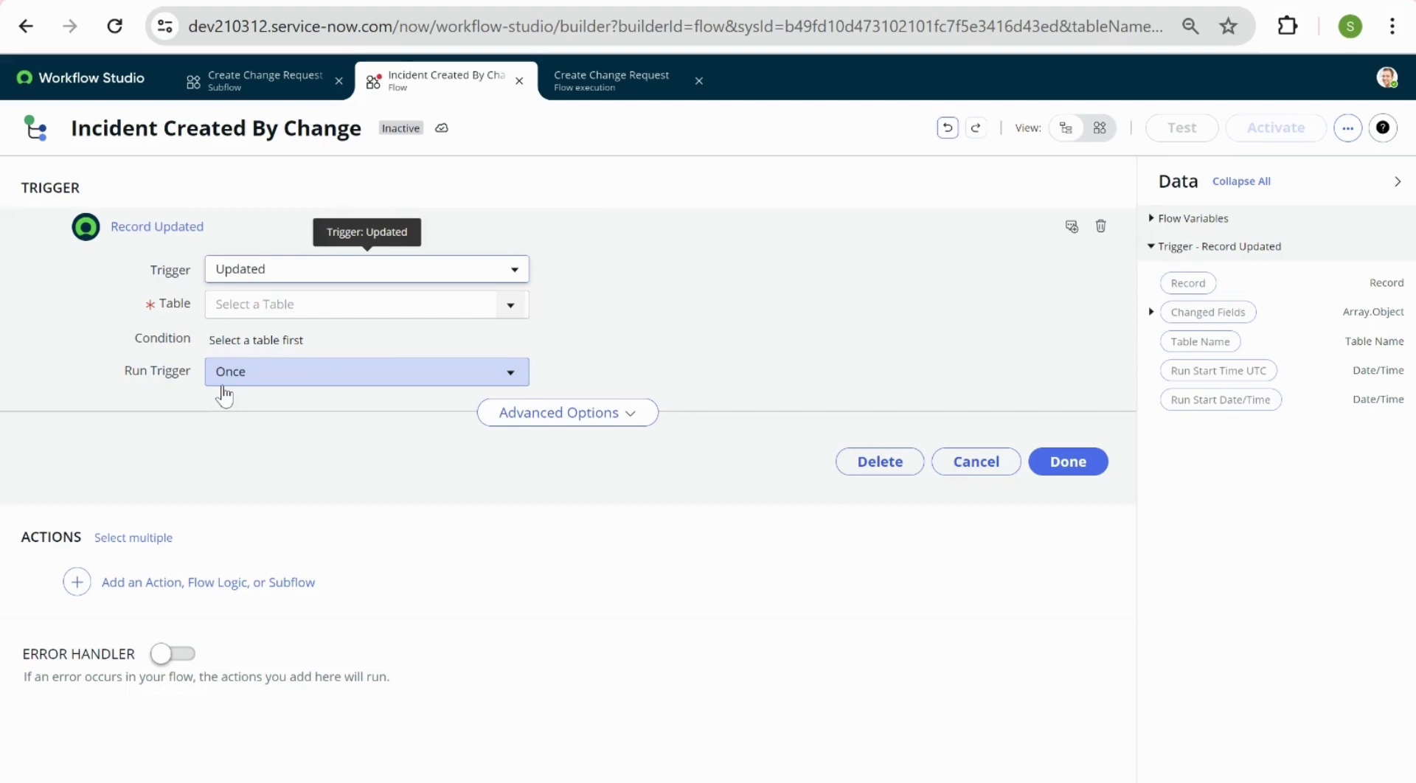
{"action": "left_click", "coordinate": [225, 384]}
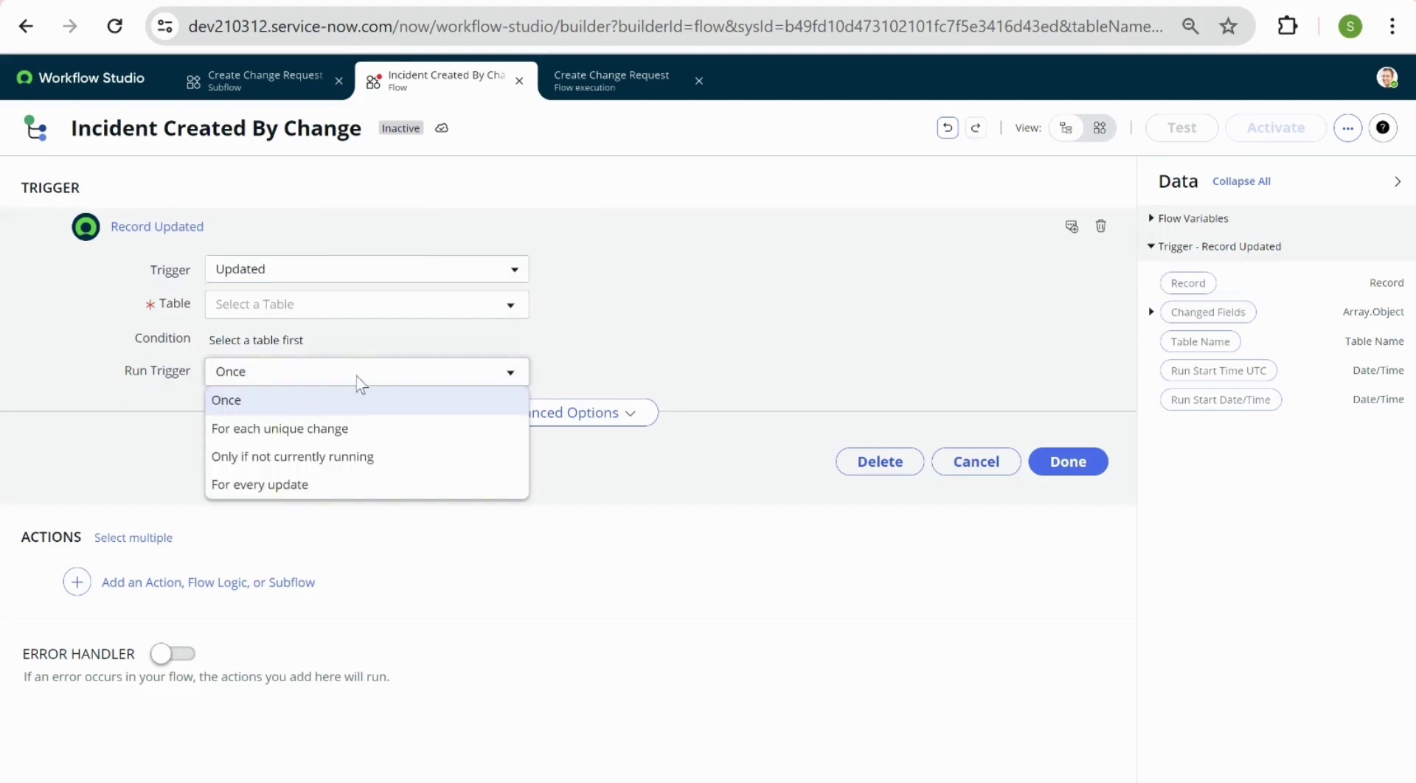
{"action": "left_click", "coordinate": [317, 305]}
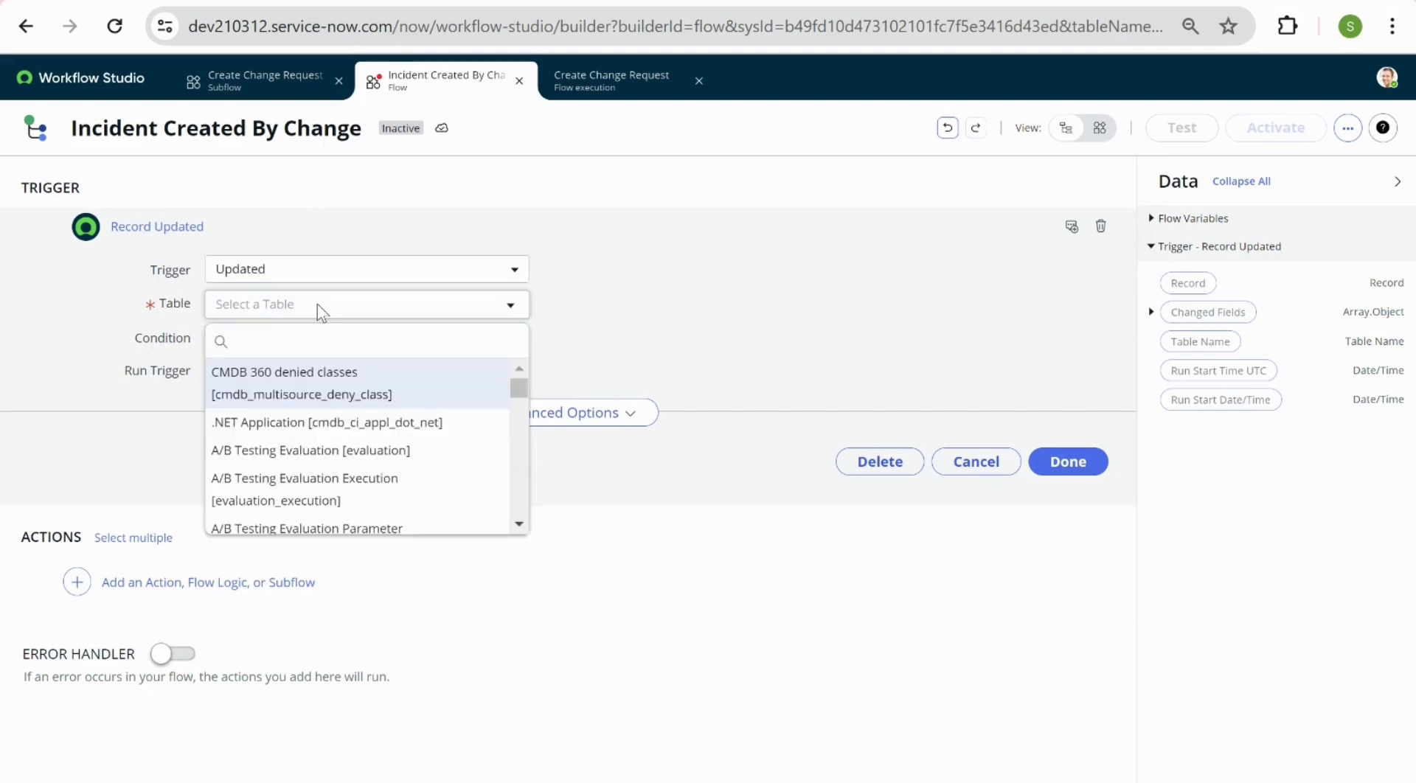
{"action": "type", "text": "inci"}
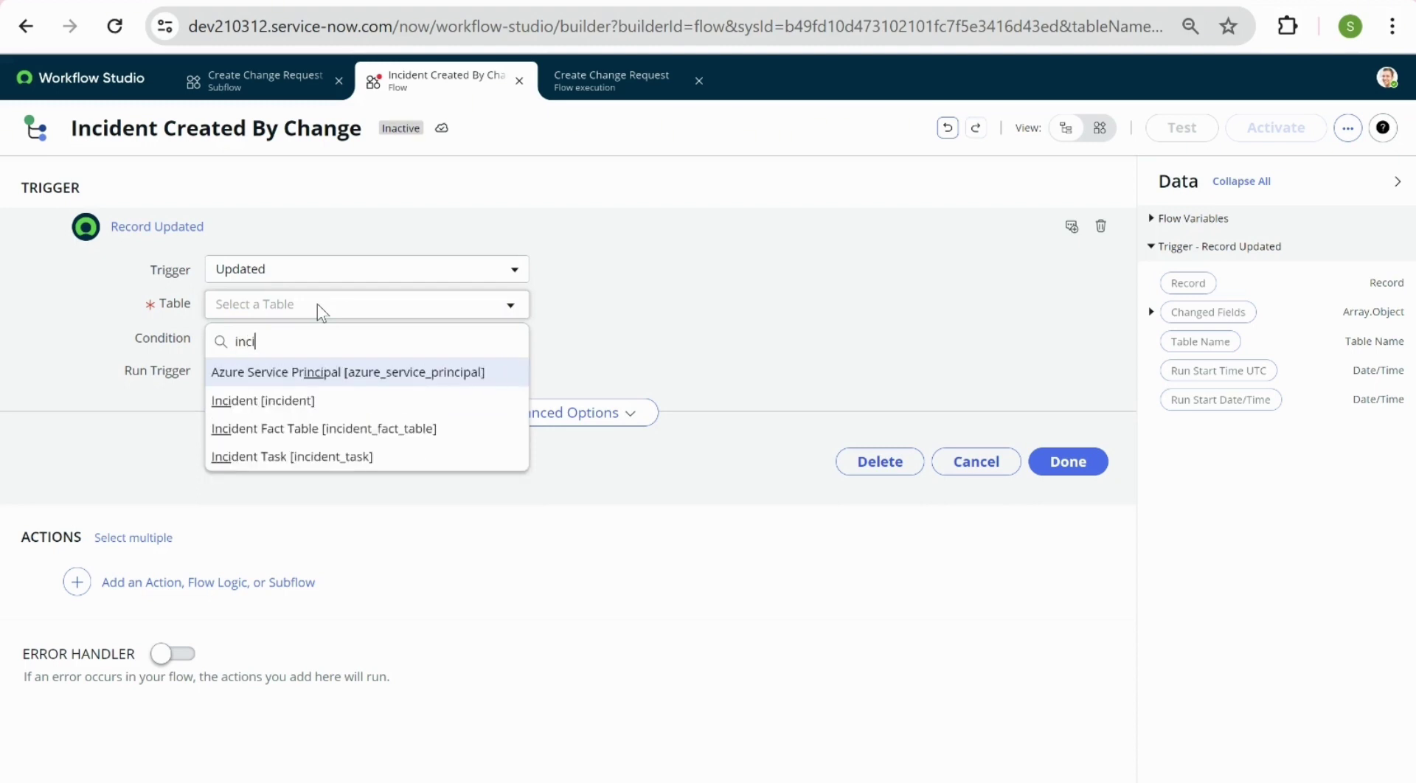
{"action": "left_click", "coordinate": [243, 402]}
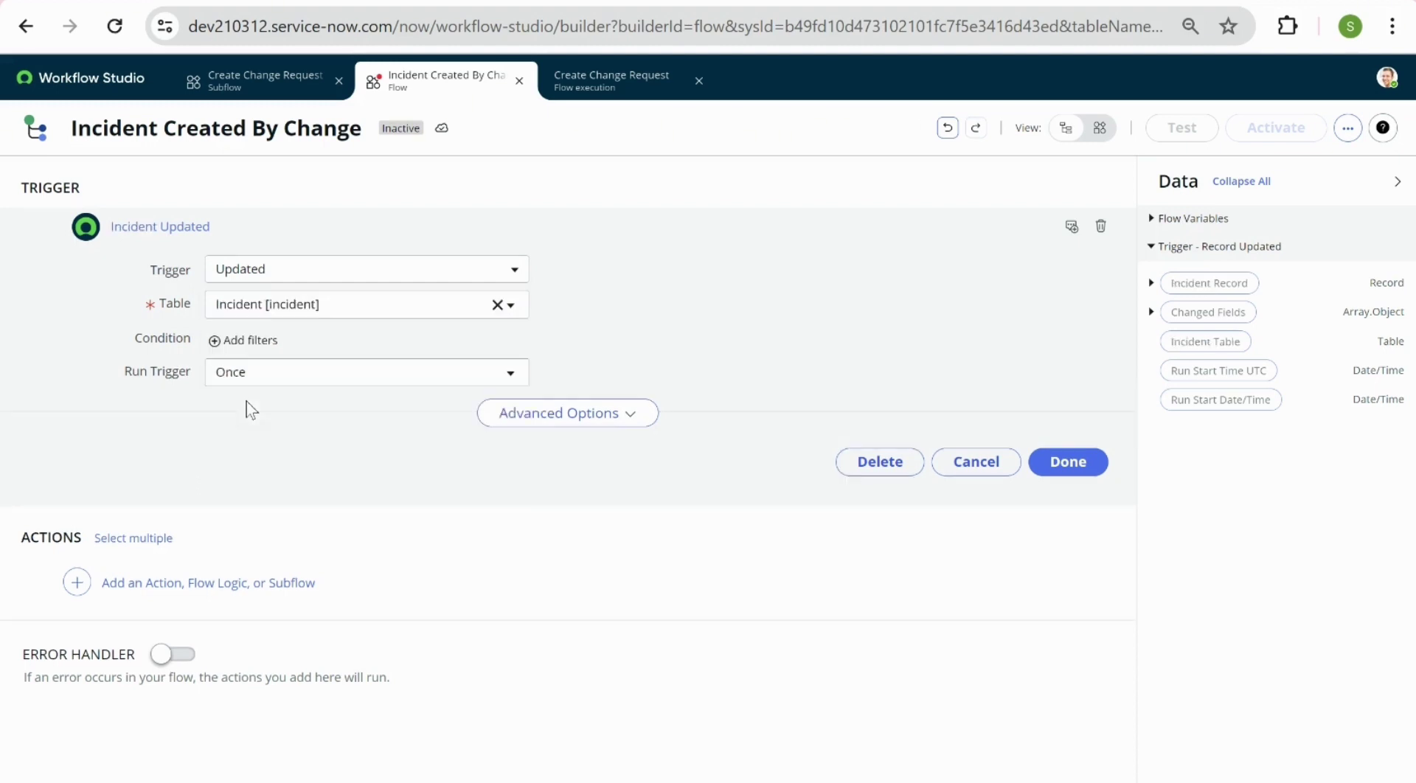
- Add a trigger condition requiring the incident's State to change to Resolved
{"action": "left_click", "coordinate": [226, 340]}
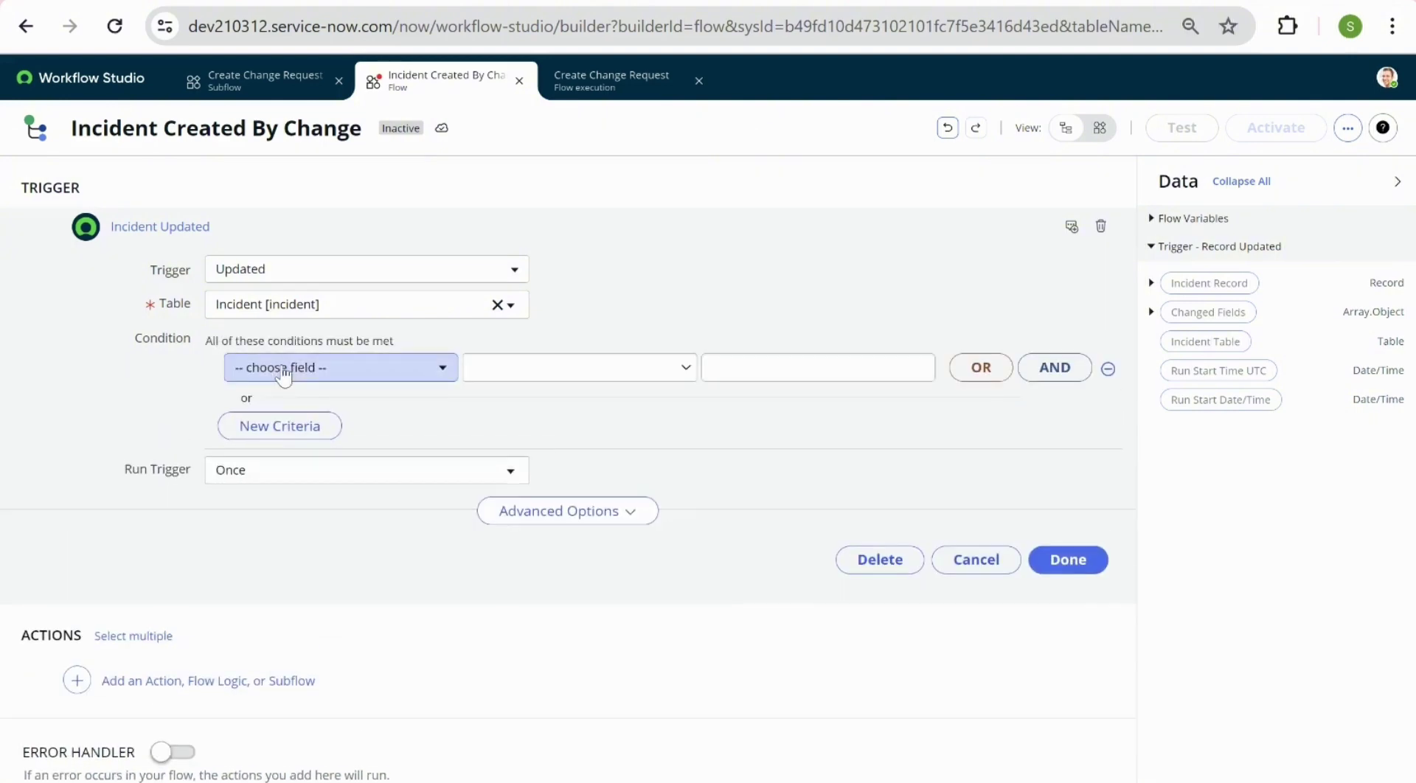
{"action": "left_click", "coordinate": [283, 371]}
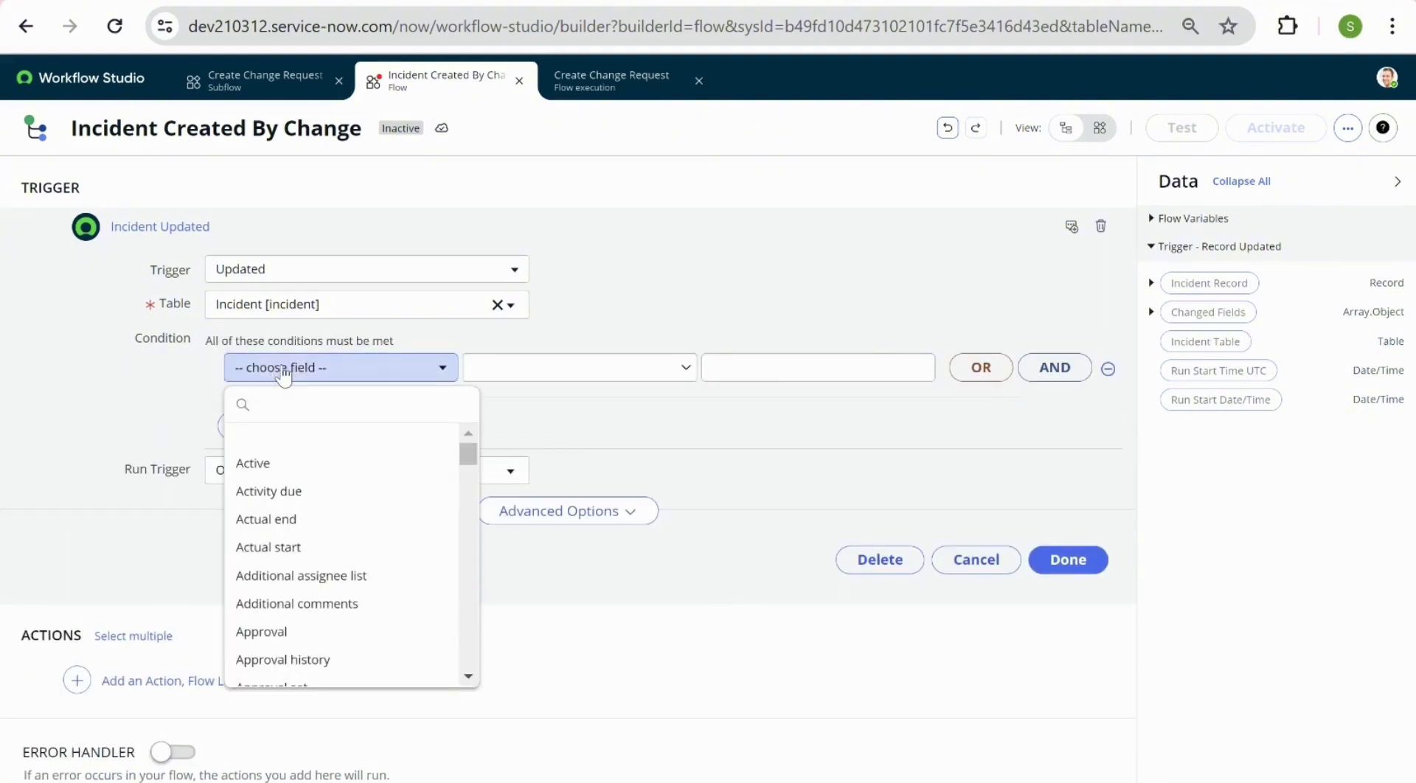
{"action": "type", "text": "sta"}
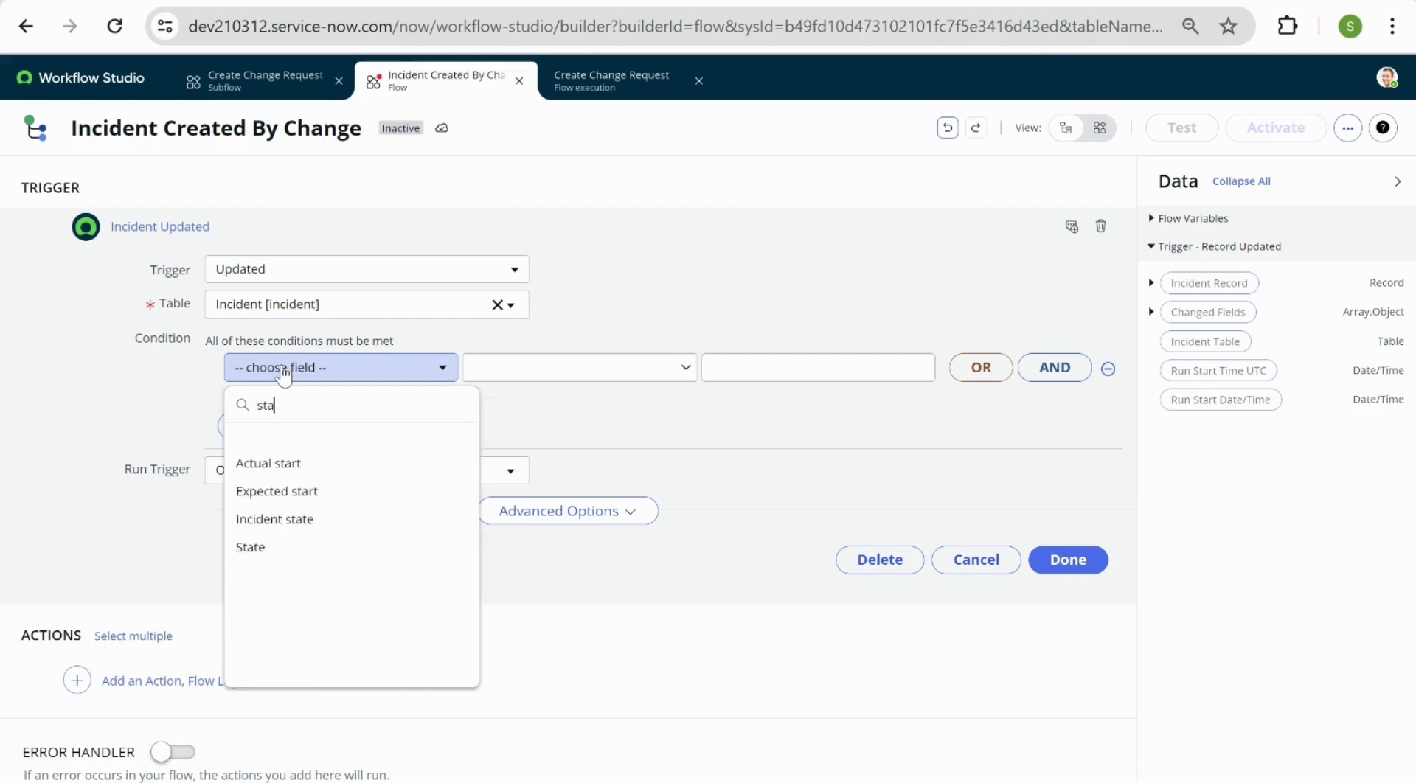
{"action": "left_click", "coordinate": [310, 547]}
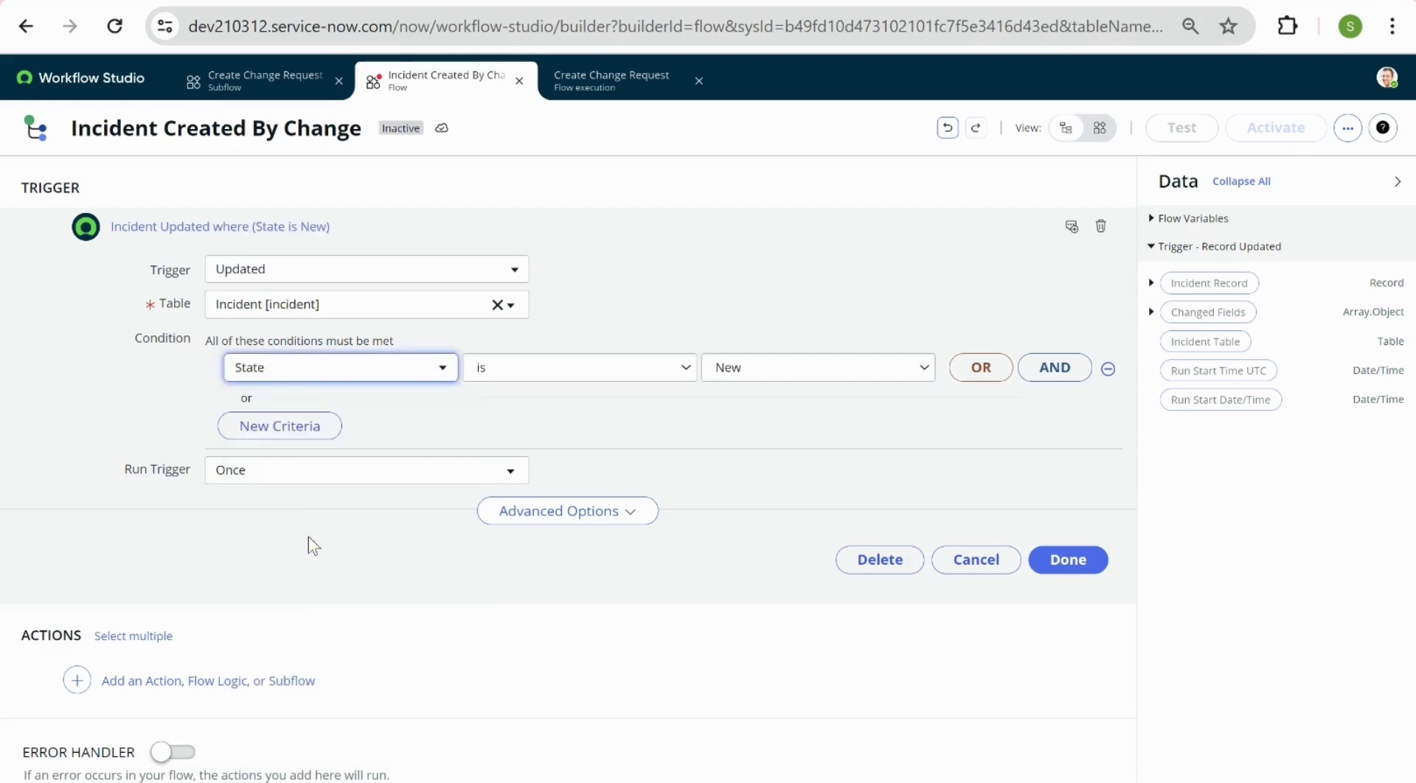
{"action": "left_click", "coordinate": [539, 385]}
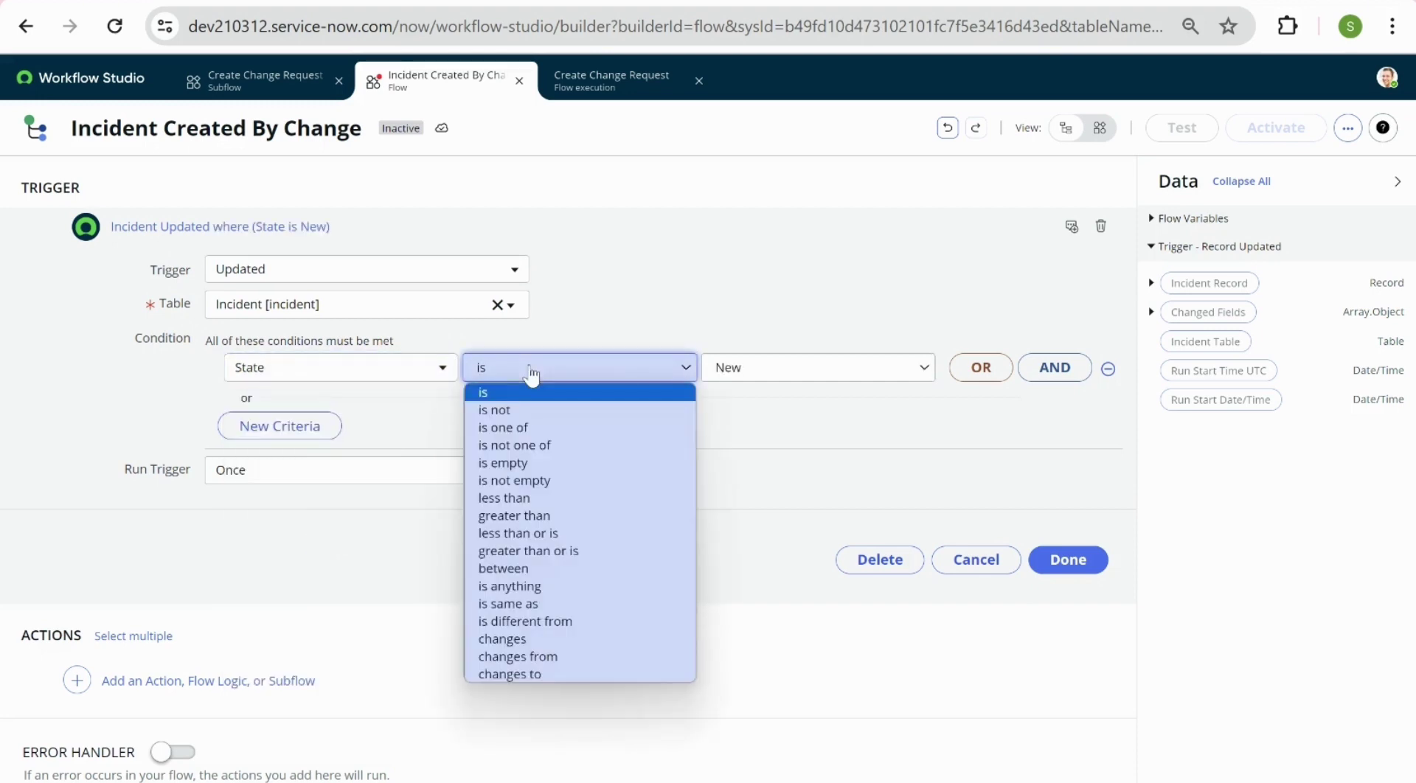
{"action": "key", "text": "Escape"}
{"action": "left_click", "coordinate": [543, 685]}
{"action": "left_click", "coordinate": [771, 378]}
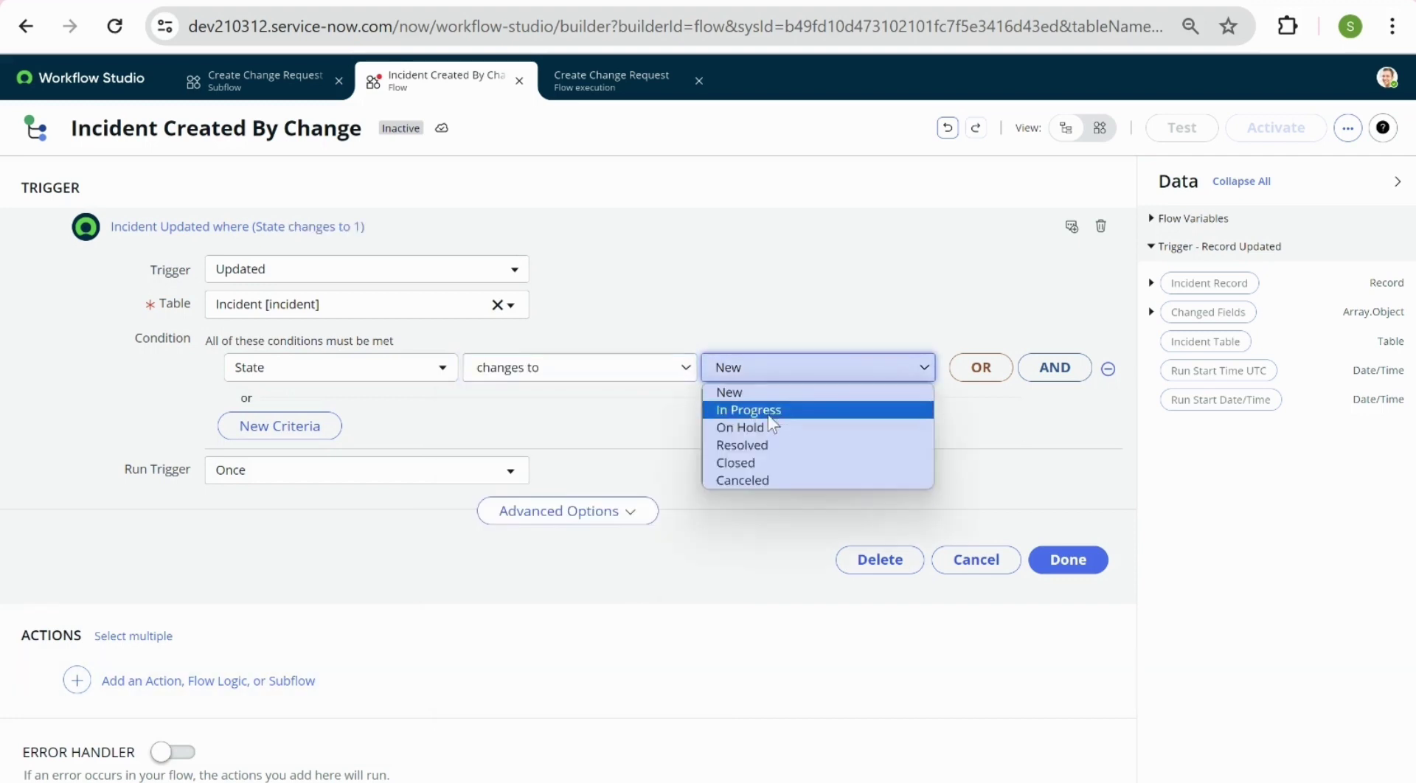
{"action": "left_click", "coordinate": [756, 447]}
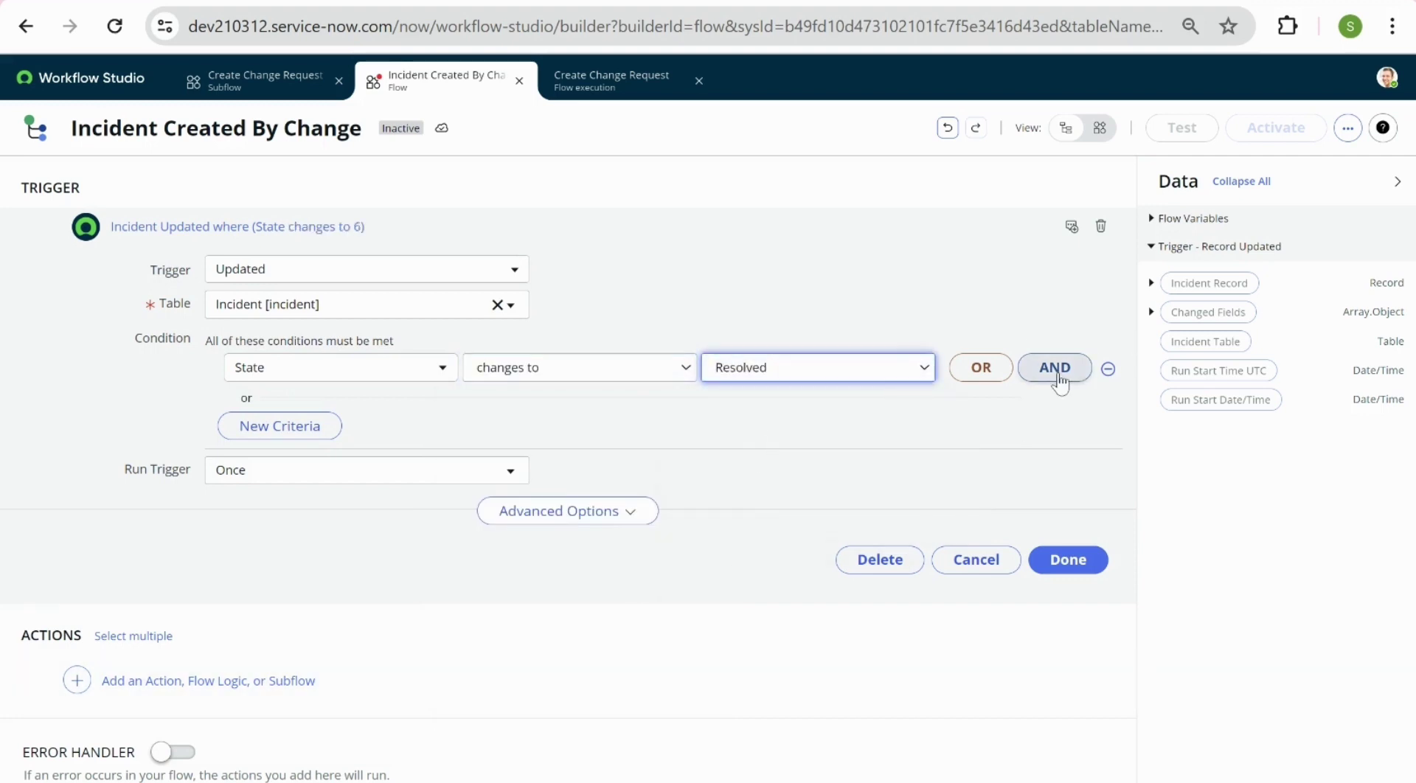
- Add an AND condition that Resolution code is Resolved by change, and finish the trigger
{"action": "left_click", "coordinate": [1055, 367]}
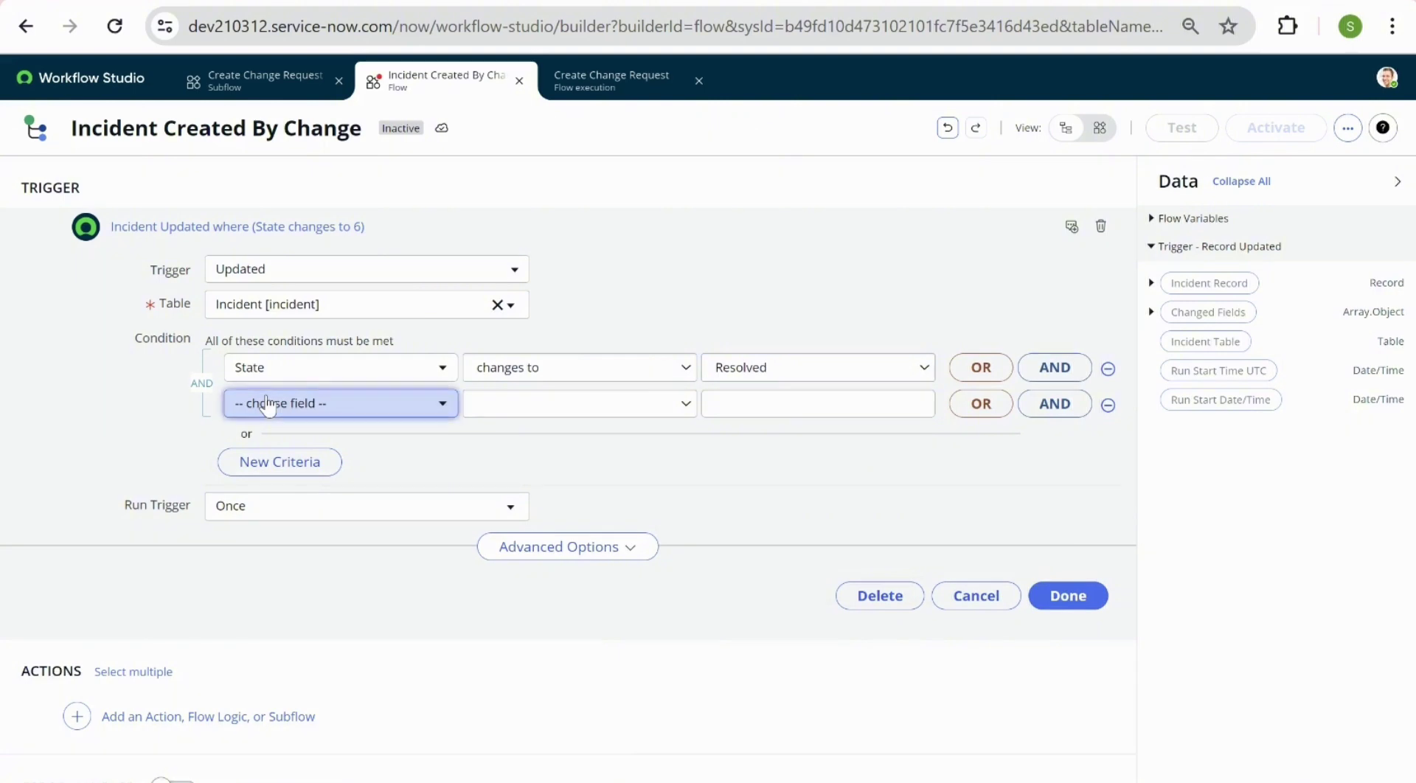
{"action": "left_click", "coordinate": [292, 403]}
{"action": "type", "text": "res"}
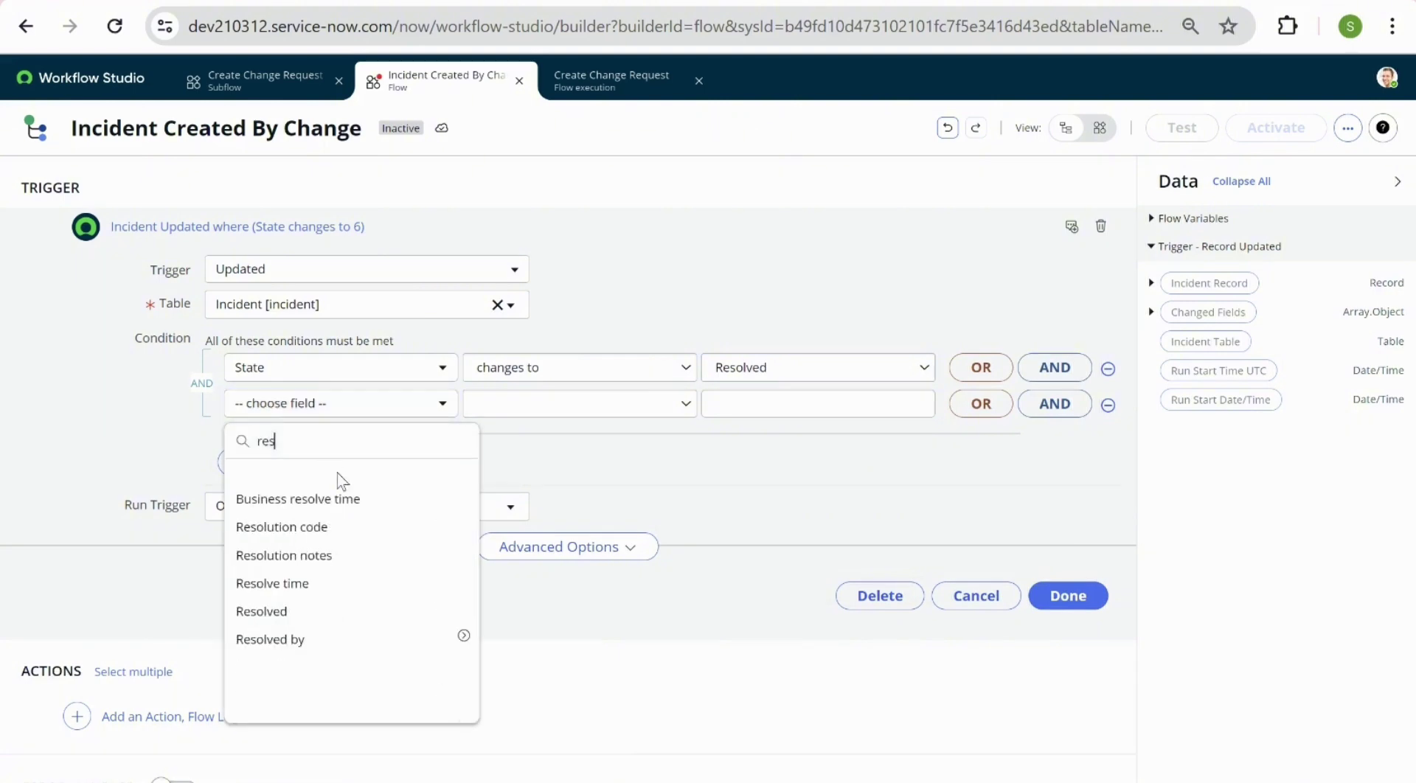
{"action": "left_click", "coordinate": [326, 527]}
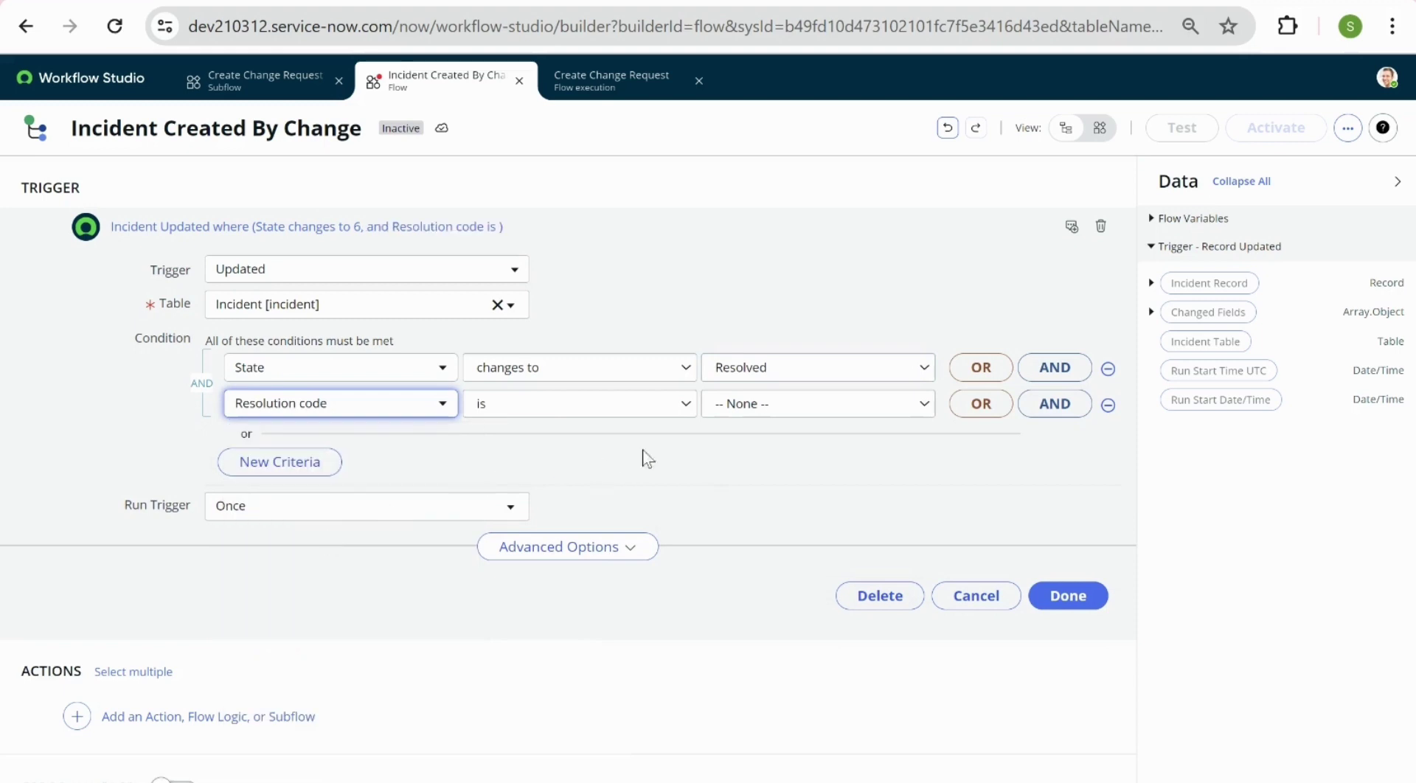
{"action": "left_click", "coordinate": [753, 407]}
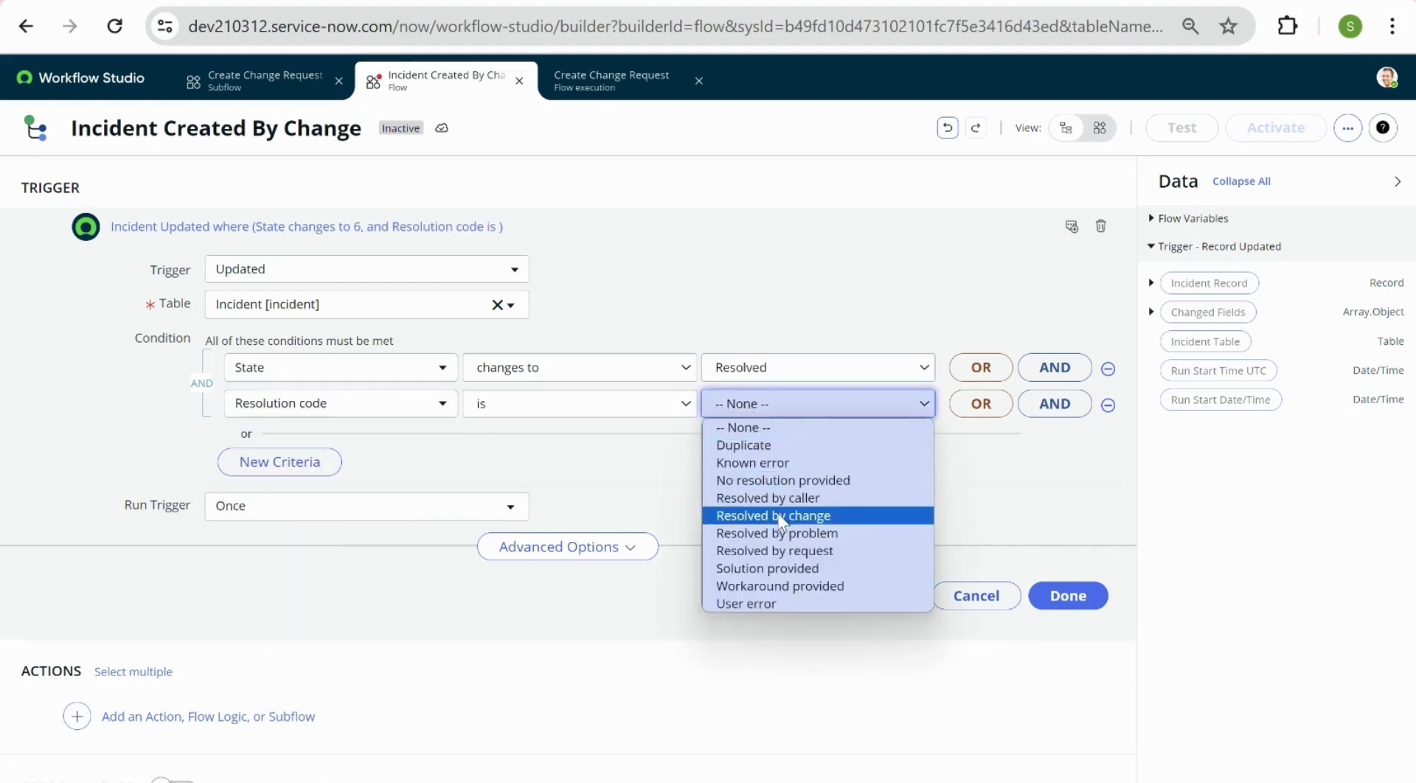
{"action": "left_click", "coordinate": [776, 515]}
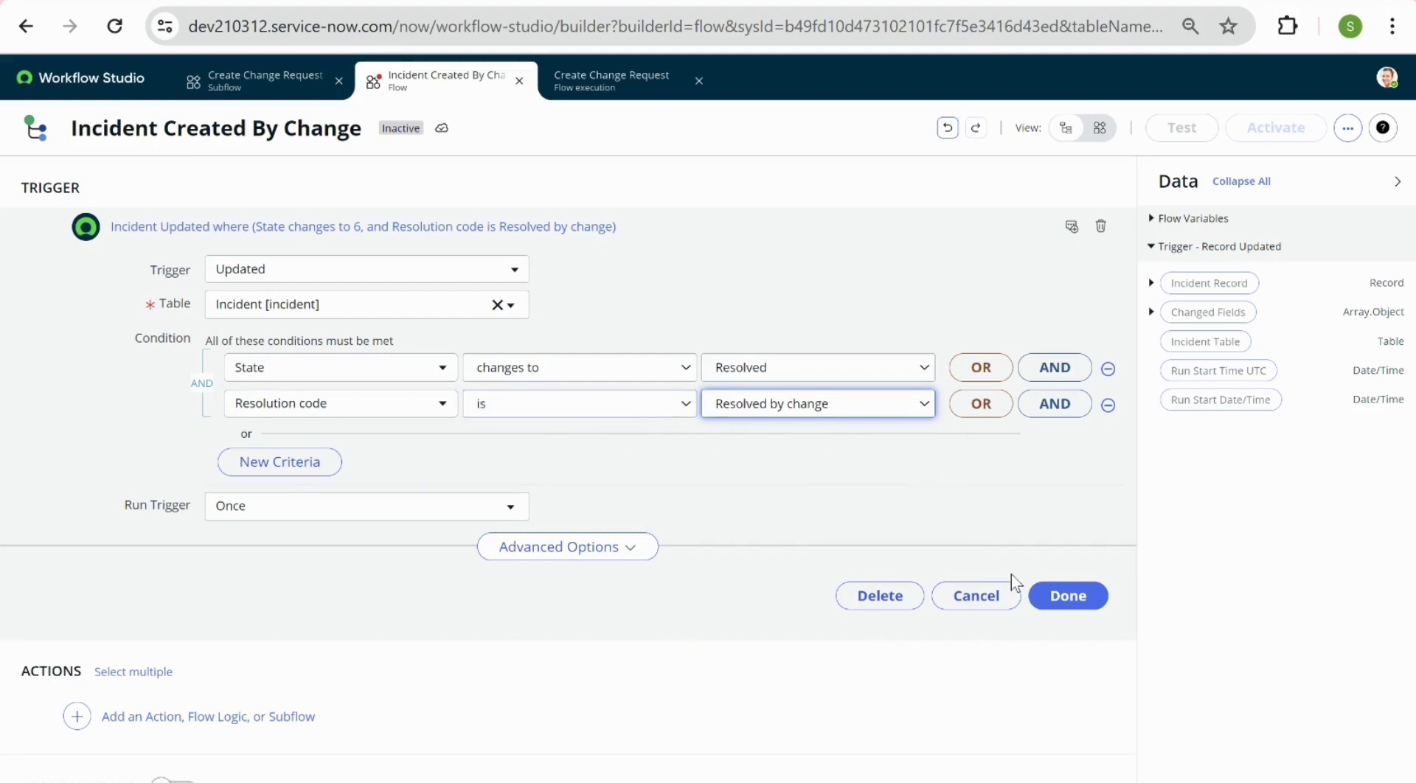
{"action": "left_click", "coordinate": [1060, 601]}
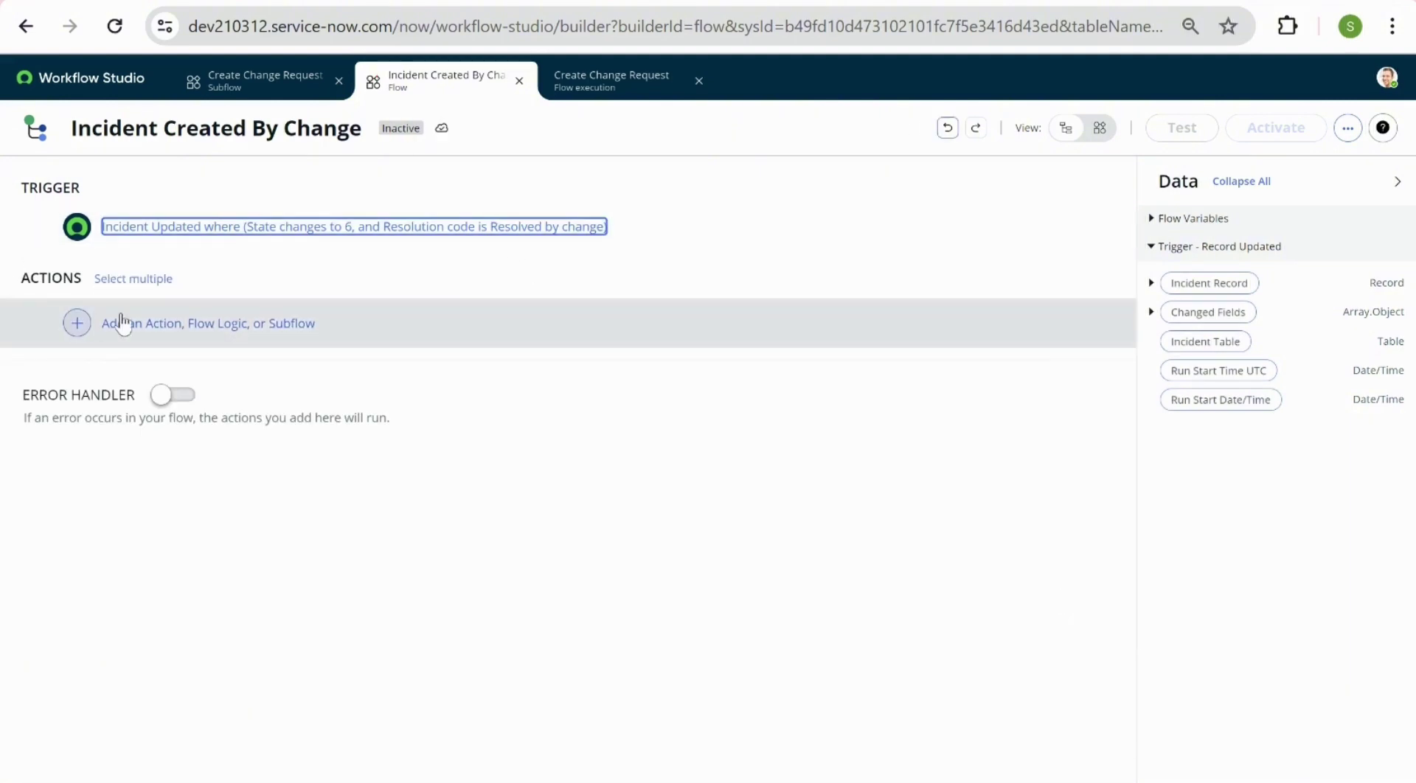
- Publish the Create Change Request subflow
{"action": "left_click", "coordinate": [258, 95]}
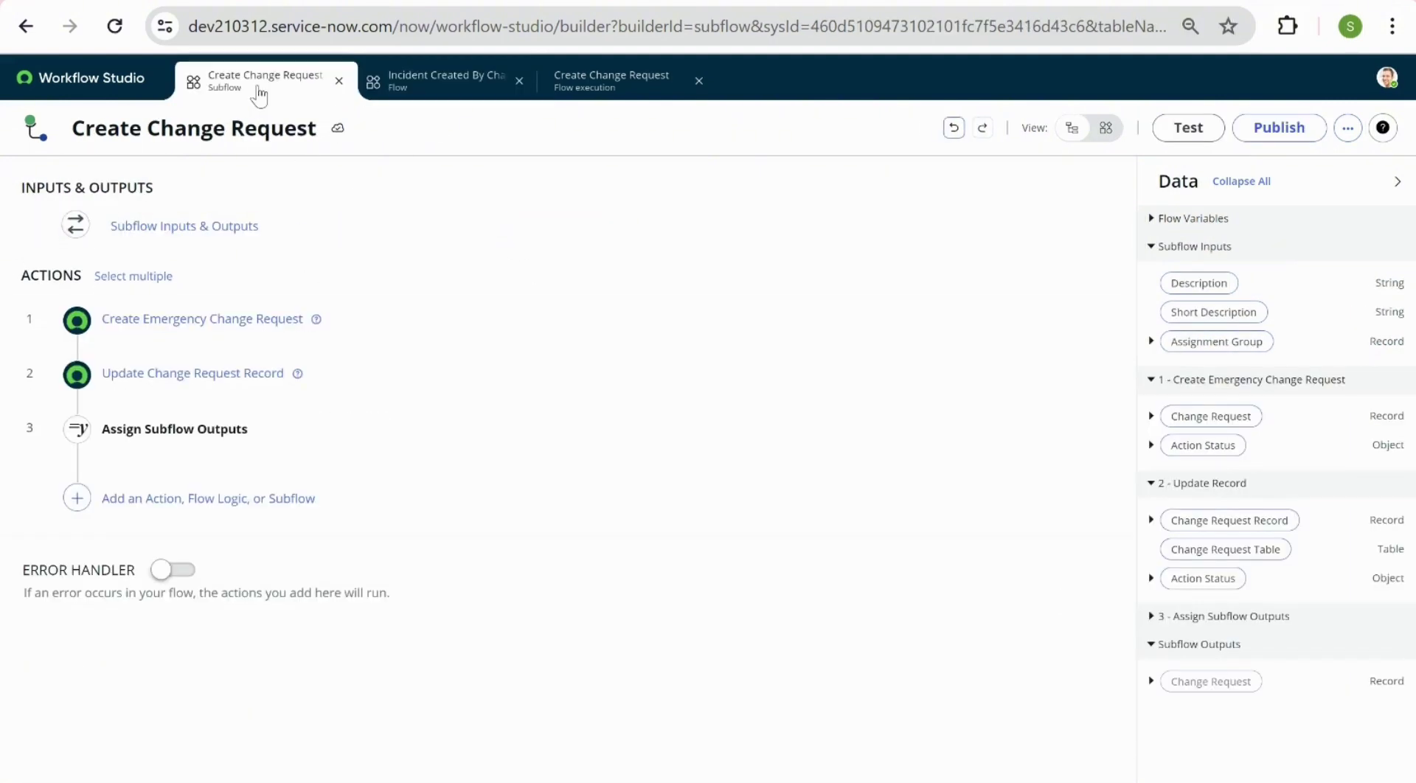
{"action": "left_click", "coordinate": [1301, 130]}
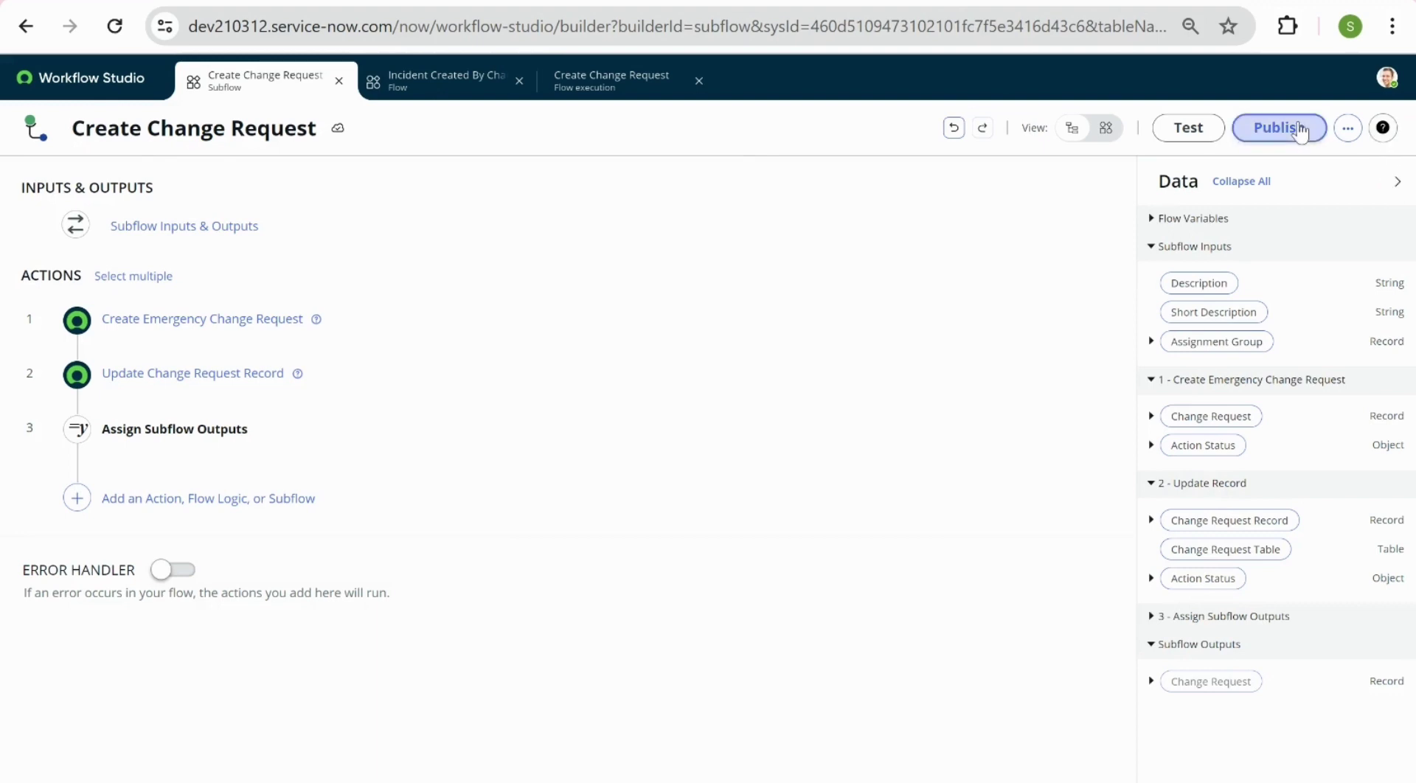
{"action": "left_click", "coordinate": [906, 327]}
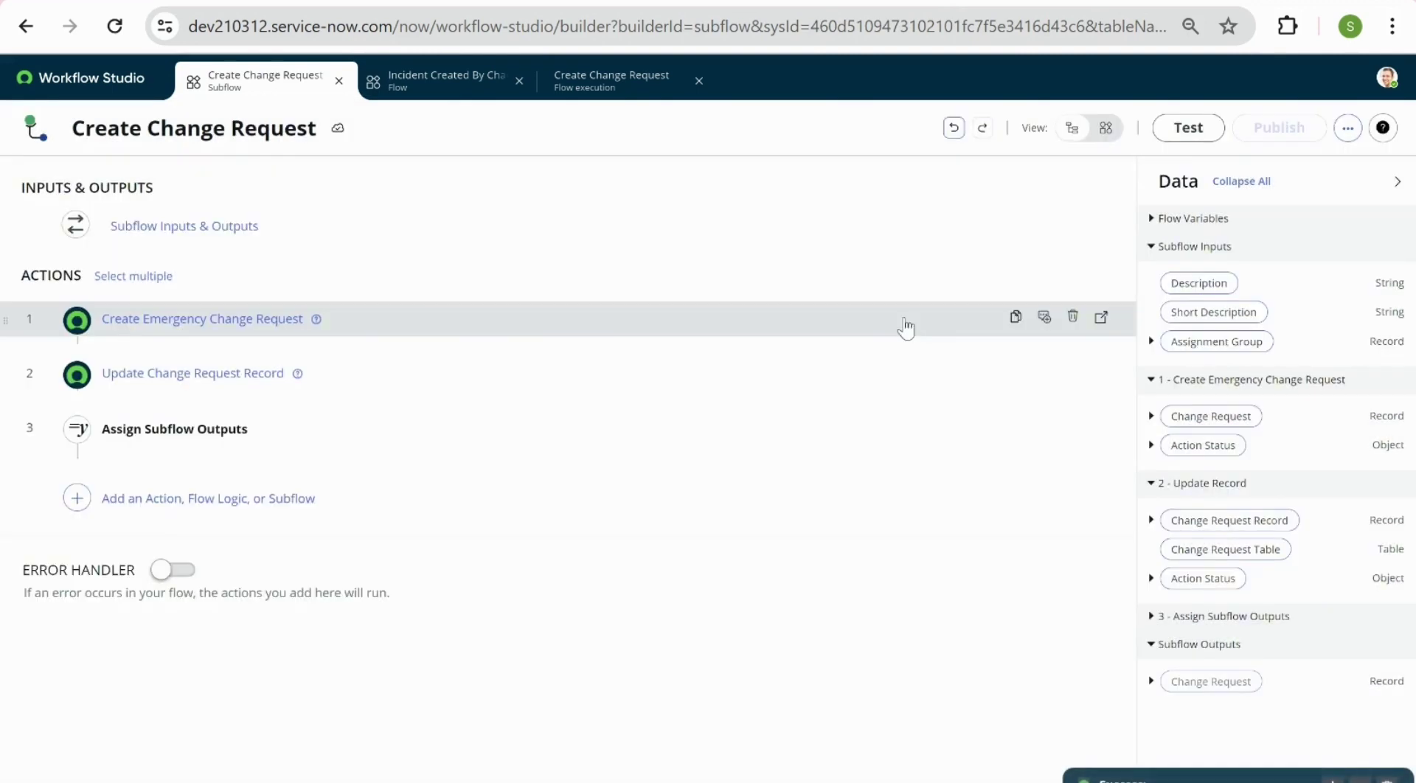
- Add the published Create Change Request subflow as the first action of the Incident Created By Change flow
{"action": "left_click", "coordinate": [428, 88]}
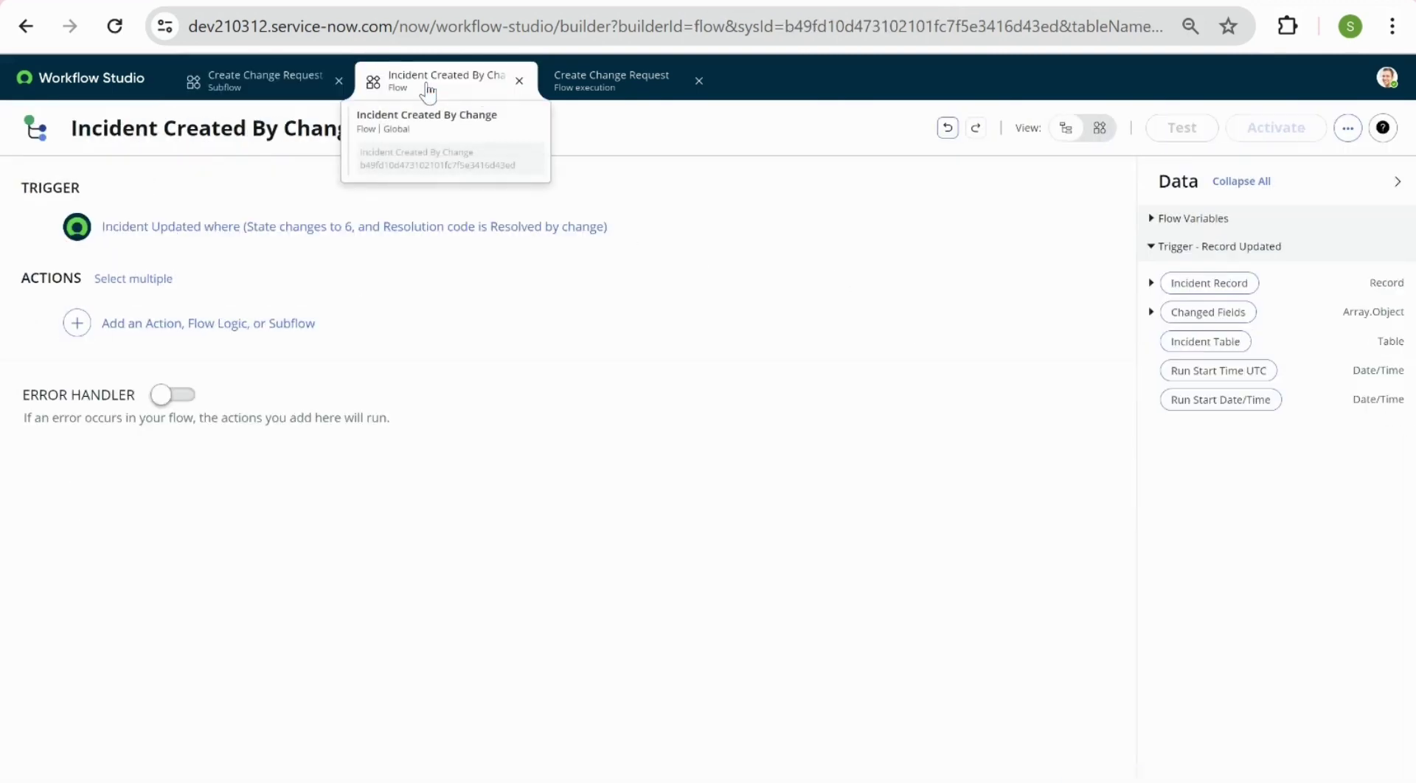
{"action": "left_click", "coordinate": [80, 324]}
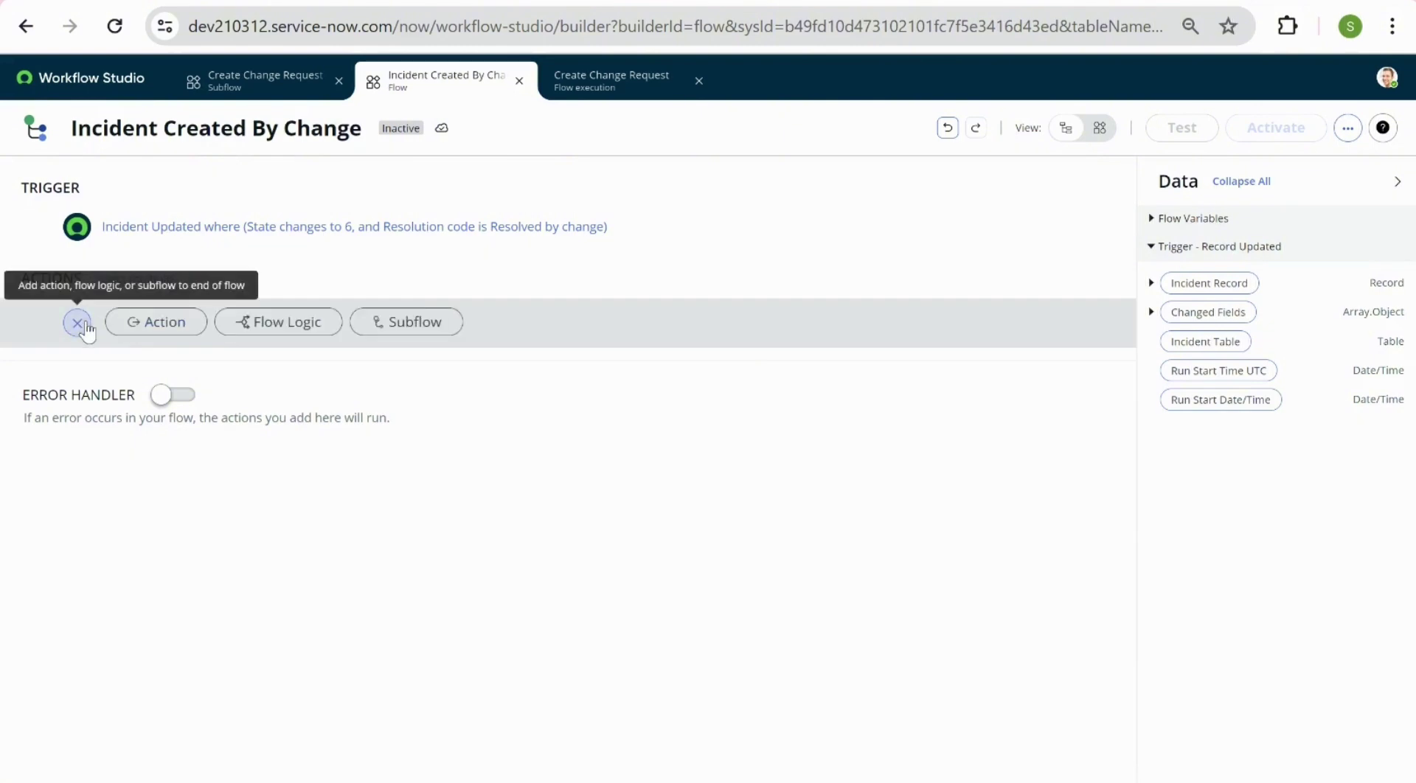
{"action": "left_click", "coordinate": [407, 322]}
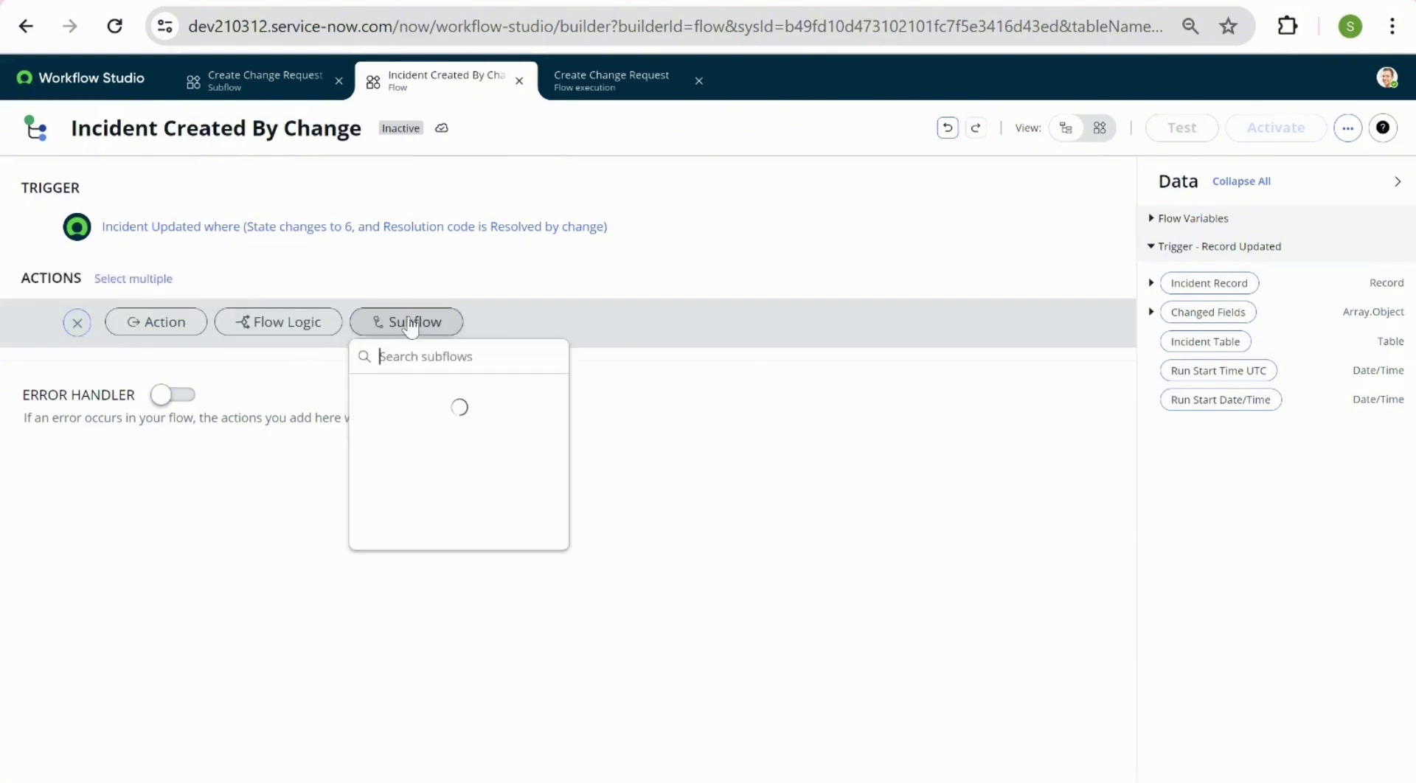
{"action": "type", "text": "create ch"}
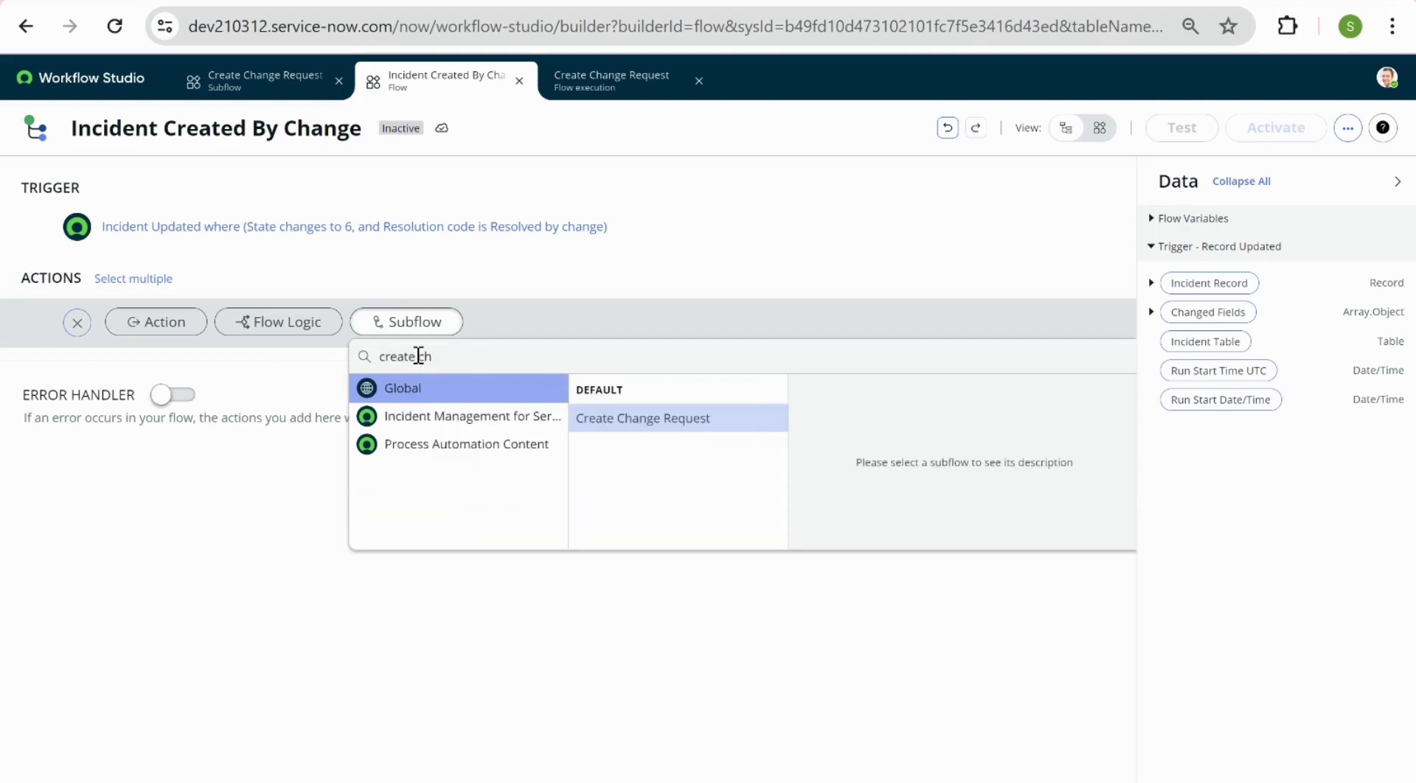
{"action": "left_click", "coordinate": [611, 420]}
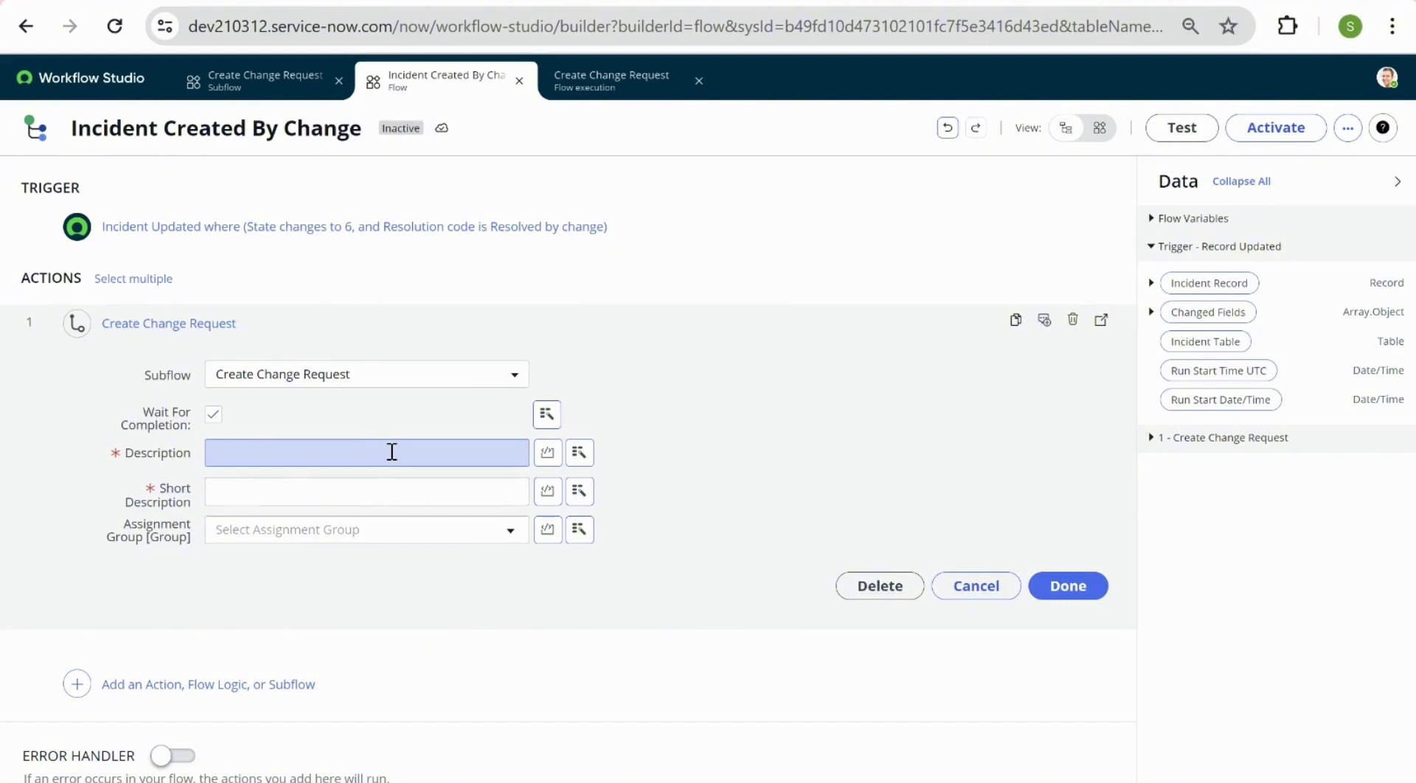
{"action": "left_click", "coordinate": [580, 453]}
{"action": "left_click", "coordinate": [642, 522]}
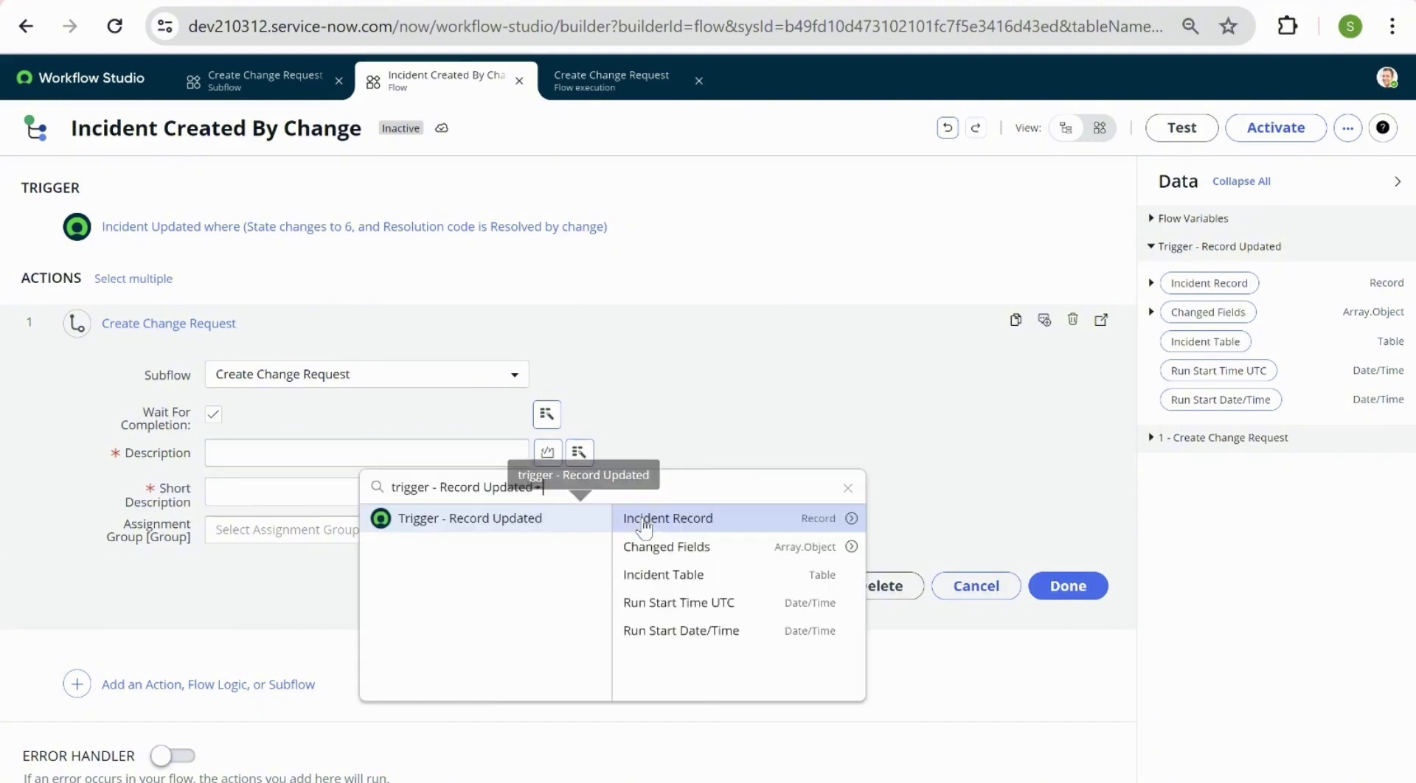
{"action": "left_click", "coordinate": [781, 530]}
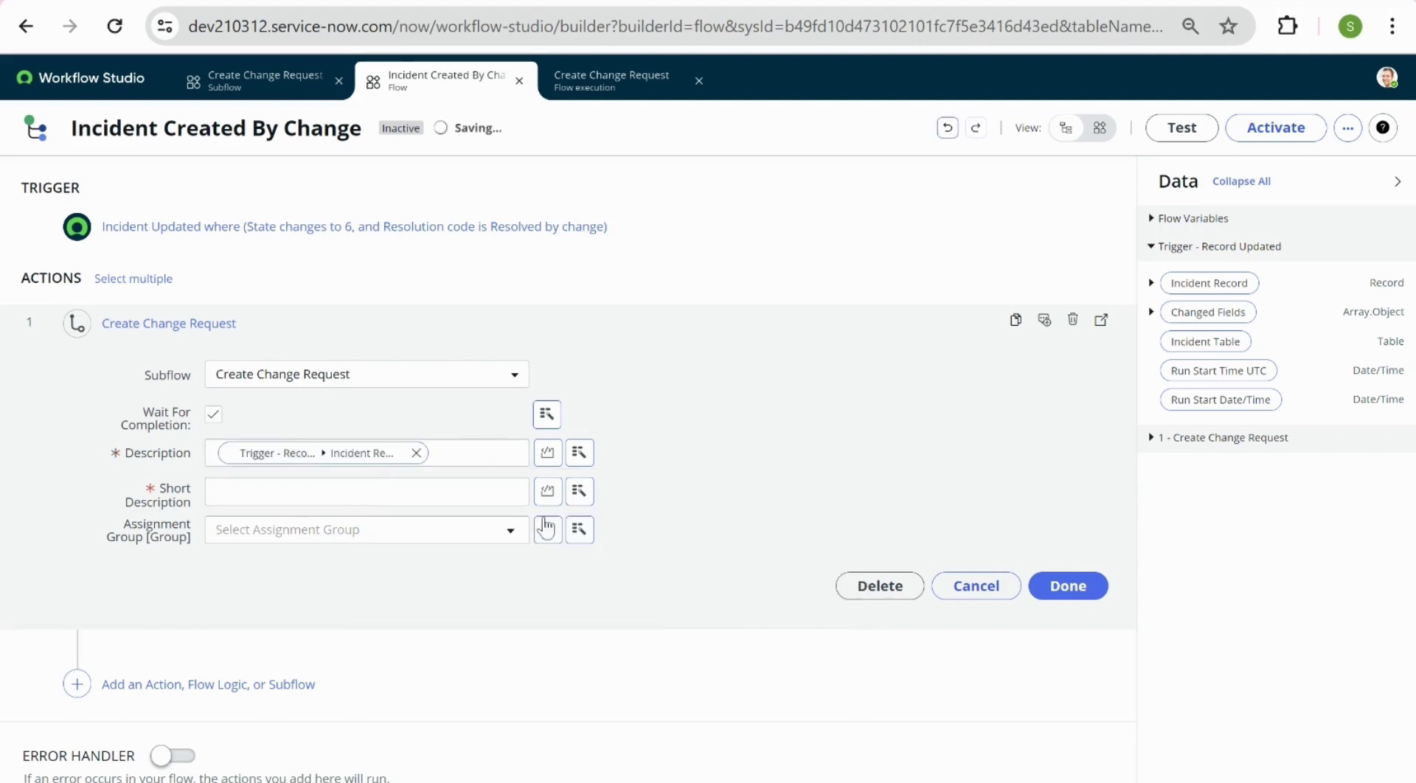
{"action": "left_click", "coordinate": [417, 454]}
- Map the subflow's Description input to the Resolution notes of the trigger's Incident Record
{"action": "left_click", "coordinate": [579, 453]}
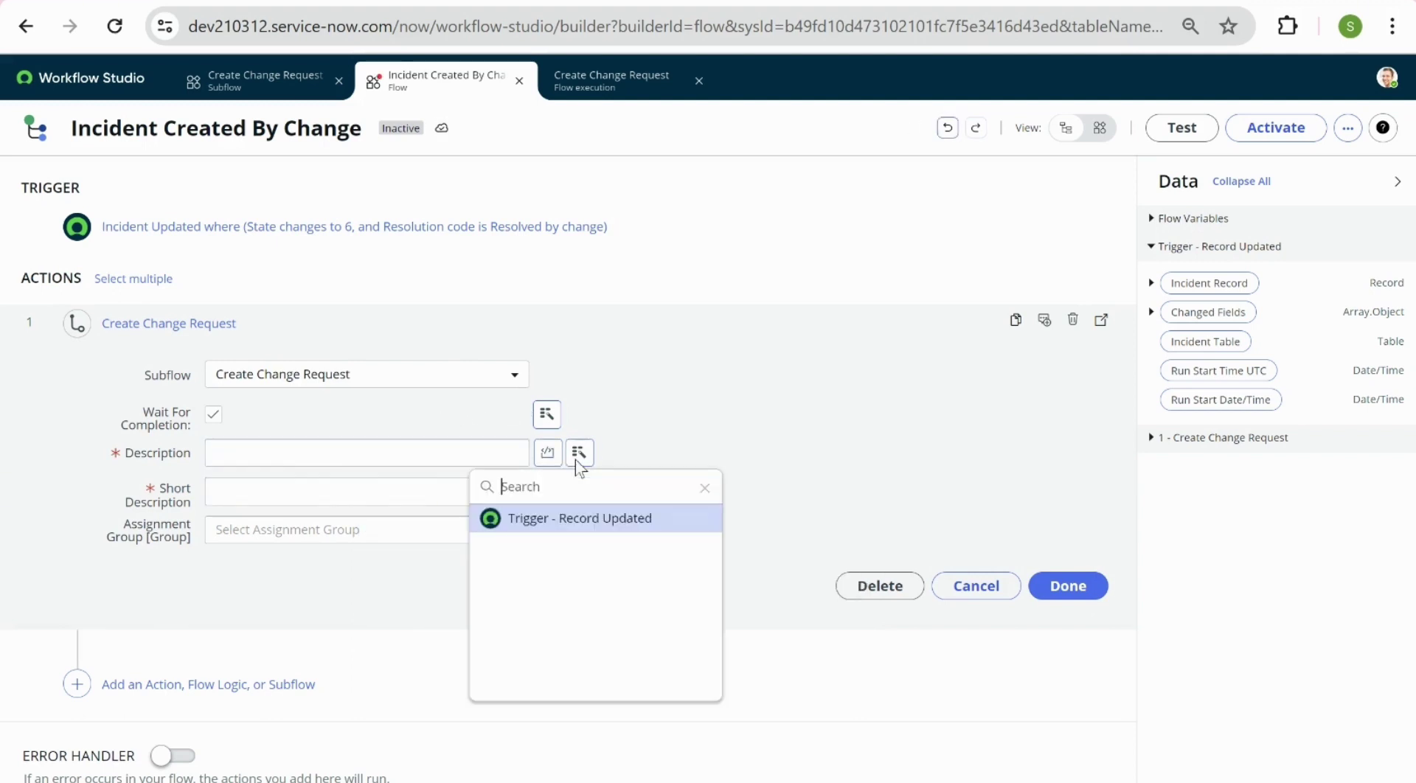
{"action": "left_click", "coordinate": [638, 525]}
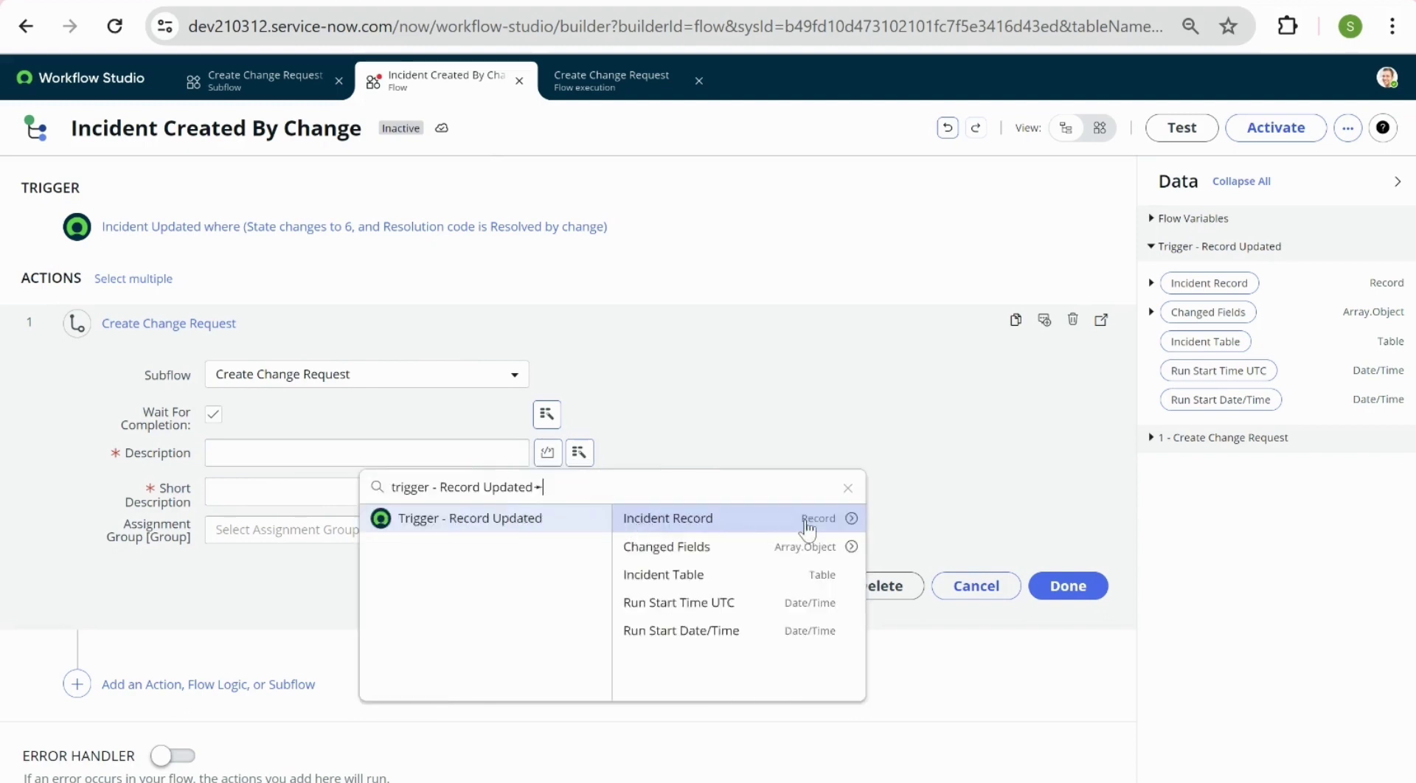
{"action": "left_click", "coordinate": [851, 522]}
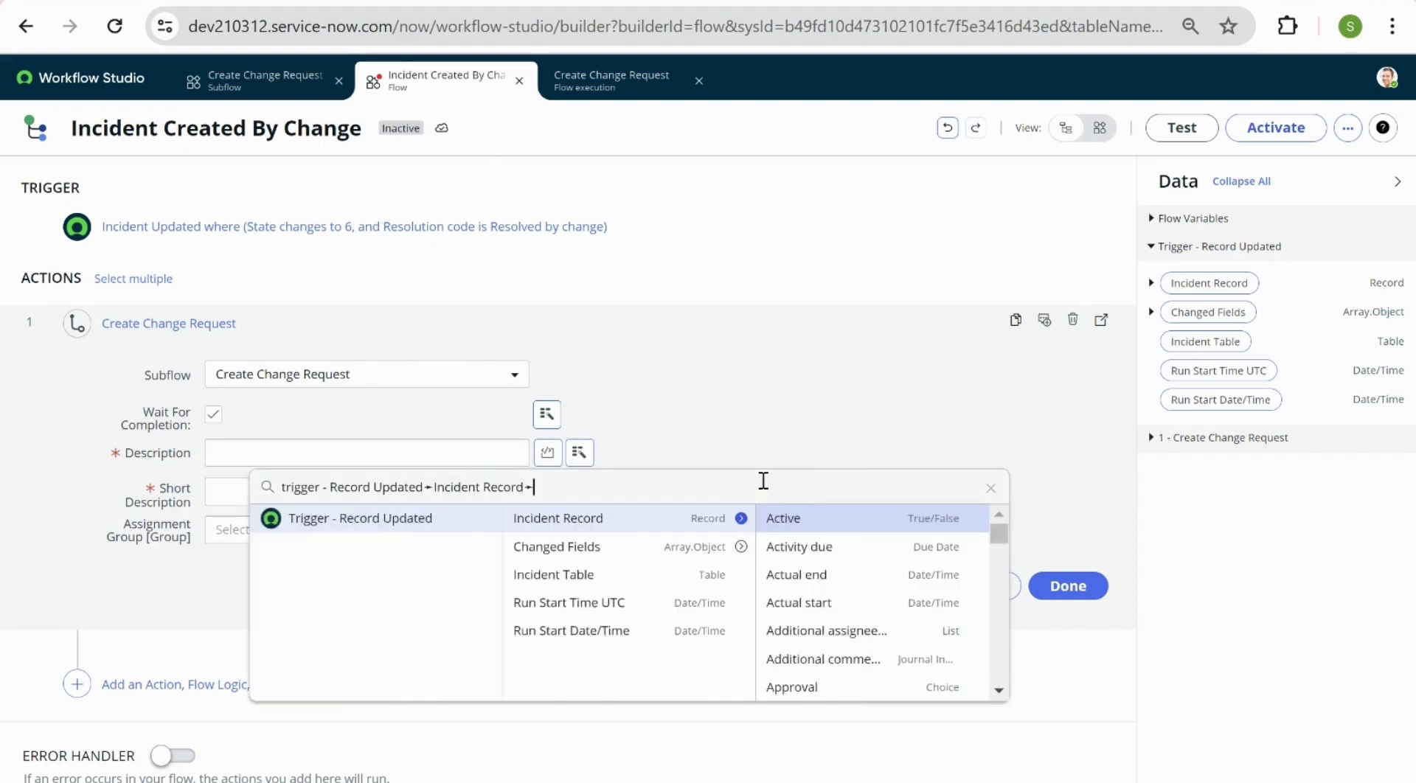
{"action": "type", "text": "res"}
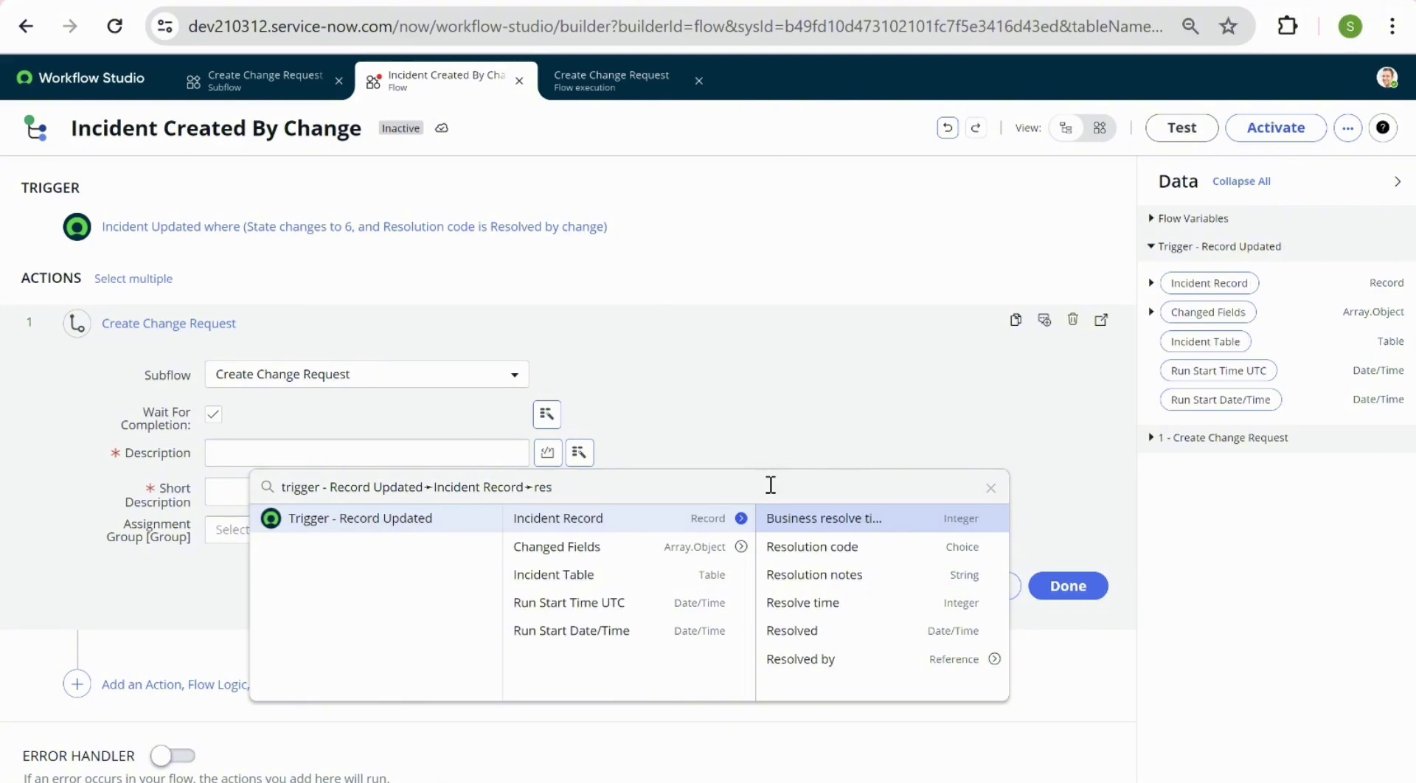
{"action": "left_click", "coordinate": [825, 577]}
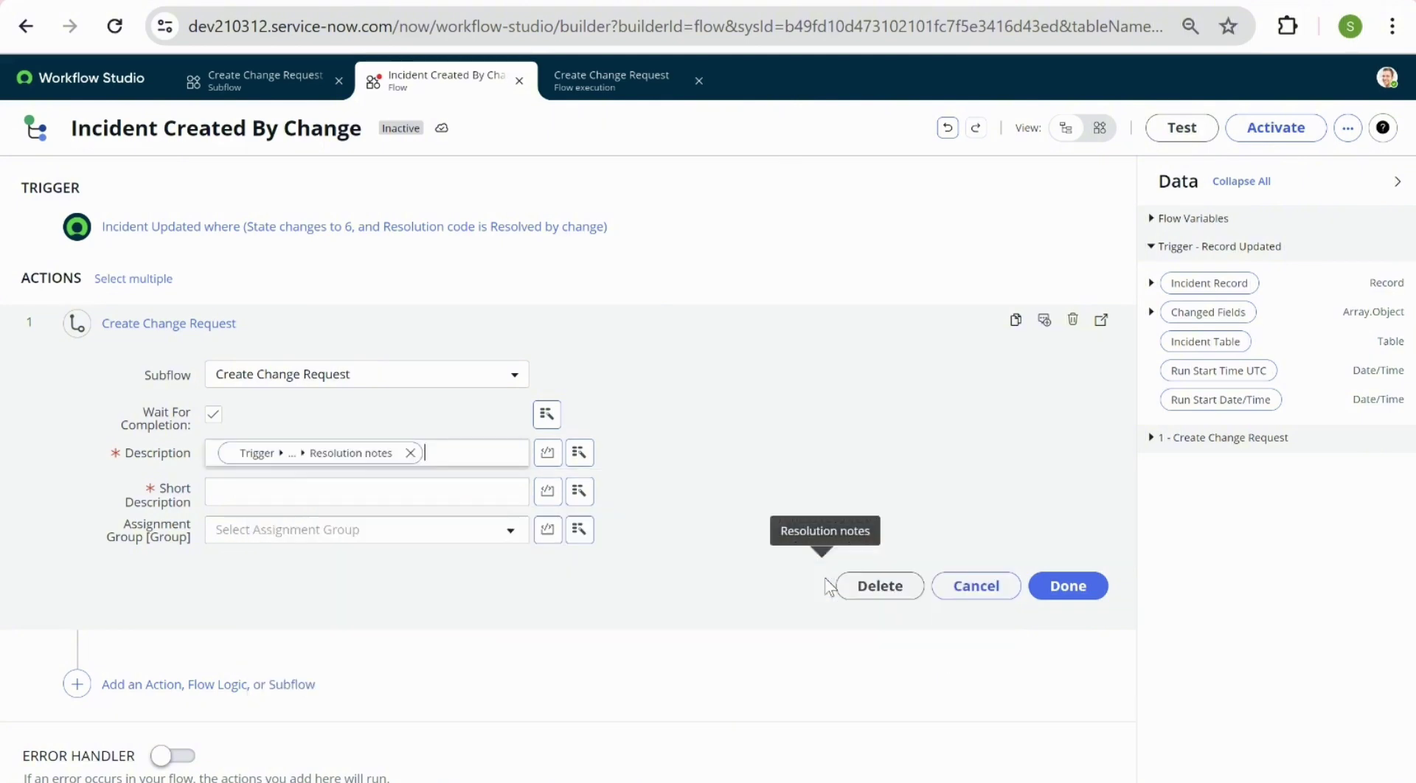
- Map the subflow's Short Description input to the Short description of the trigger's Incident Record
{"action": "left_click", "coordinate": [579, 493]}
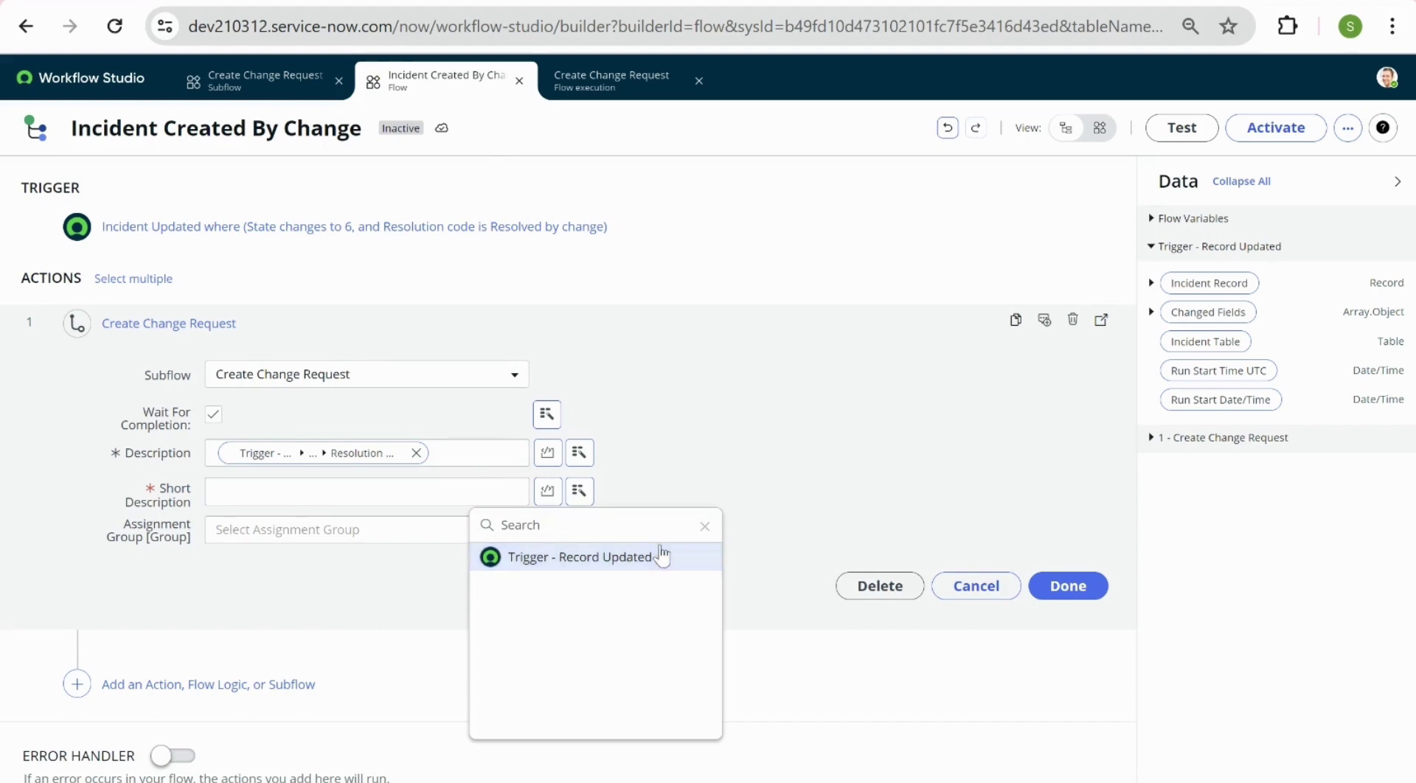
{"action": "left_click", "coordinate": [669, 558]}
{"action": "left_click", "coordinate": [851, 557]}
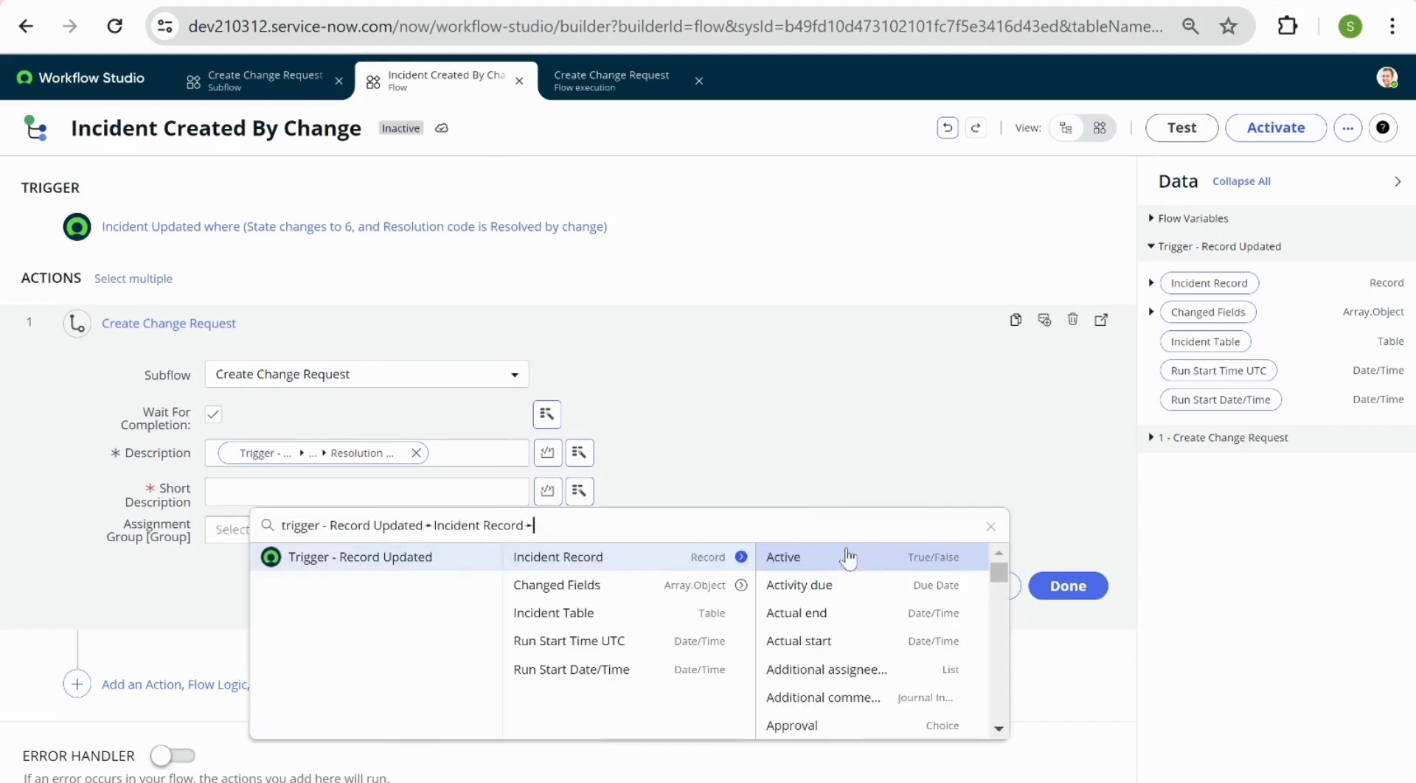
{"action": "type", "text": "sh"}
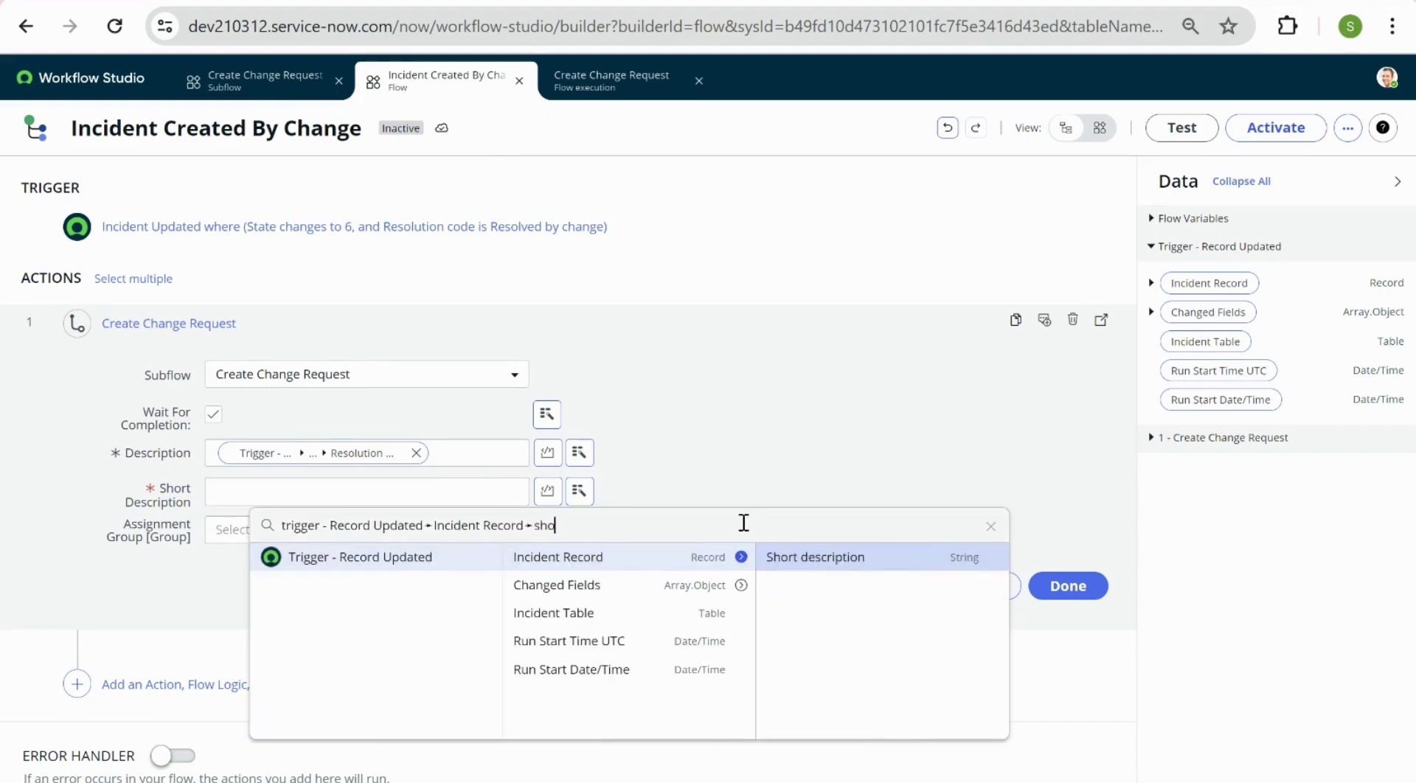
{"action": "type", "text": "o"}
{"action": "left_click", "coordinate": [790, 567]}
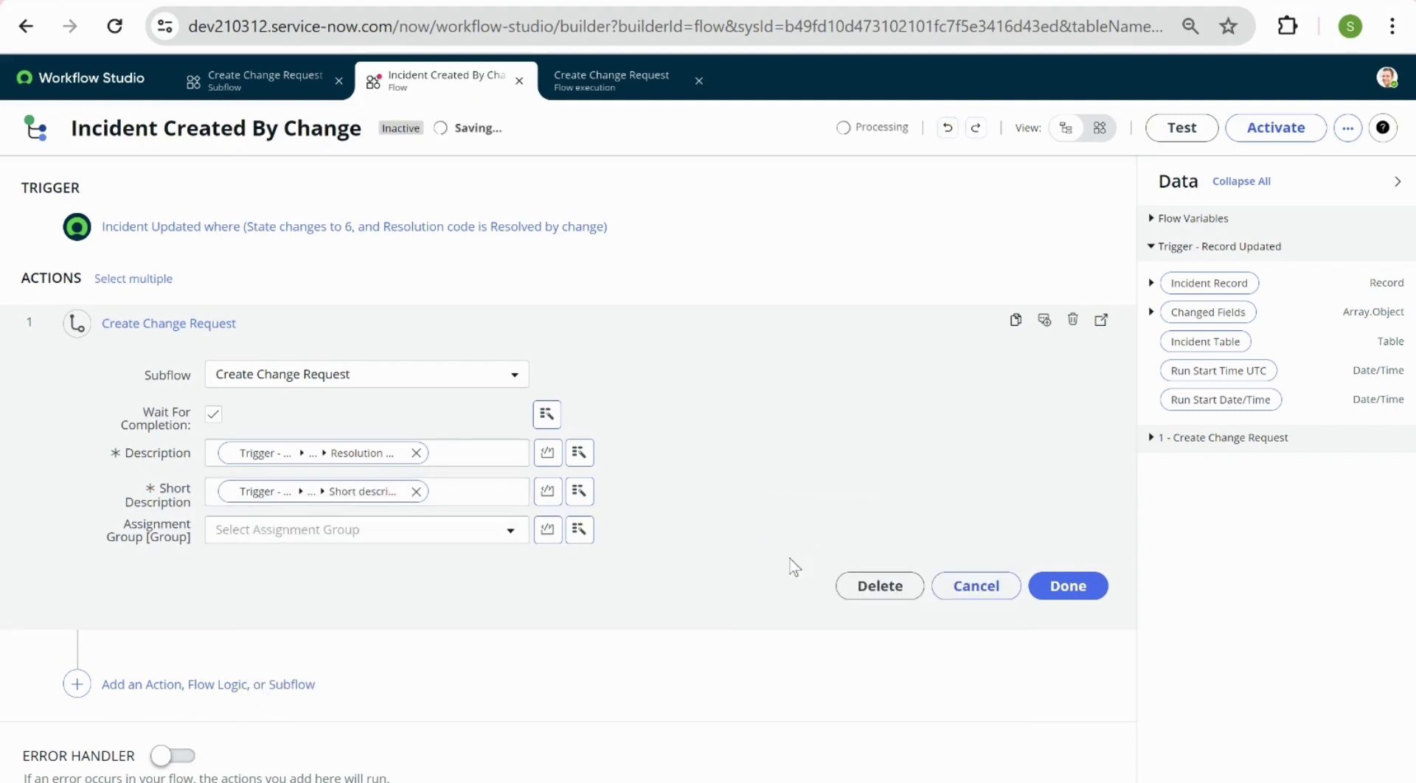
- Set the subflow's Assignment Group input to Application Analyst
{"action": "key", "text": "alt+shift+p"}
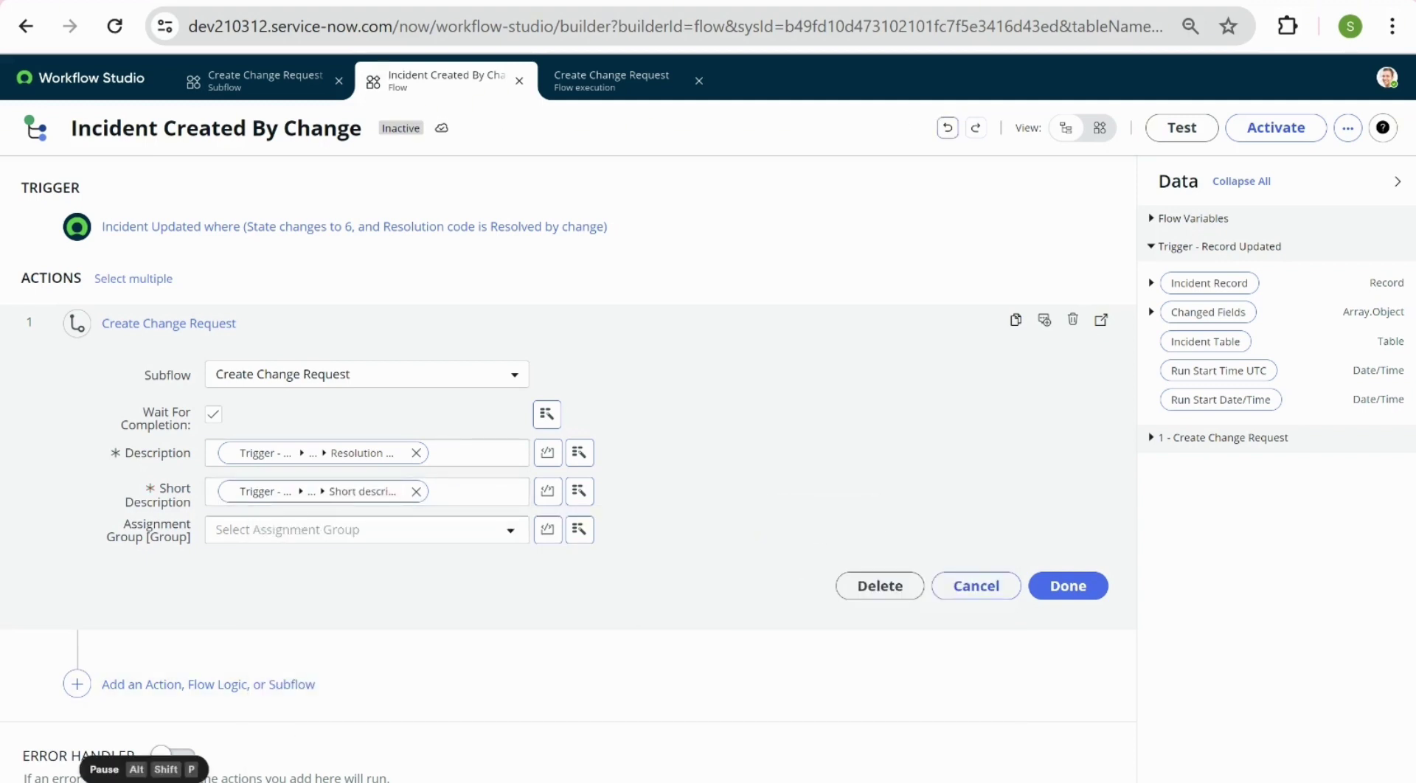
{"action": "left_click", "coordinate": [321, 529]}
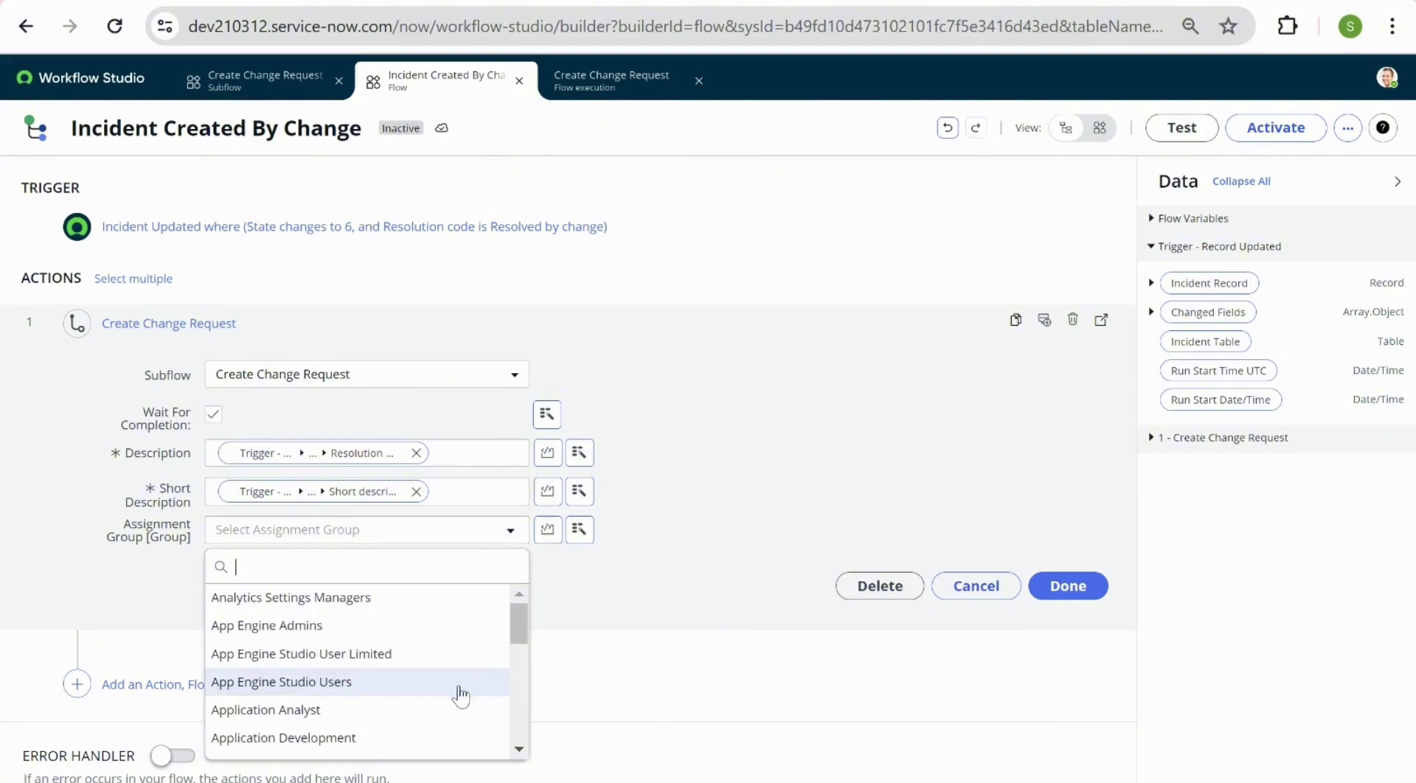
{"action": "left_click", "coordinate": [434, 719]}
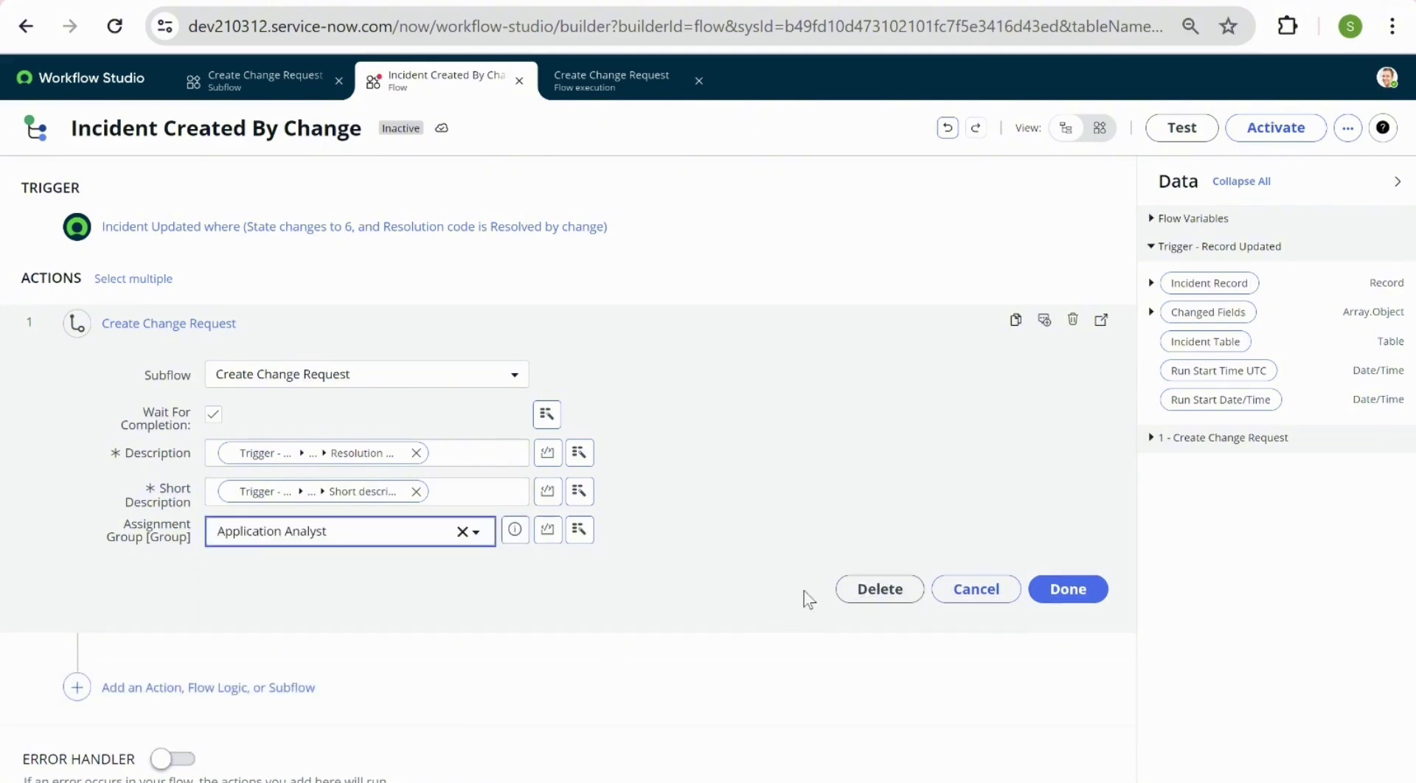
- Confirm the Create Change Request subflow action's inputs and check the incident's related records for its Change Request field
{"action": "left_click", "coordinate": [1069, 588]}
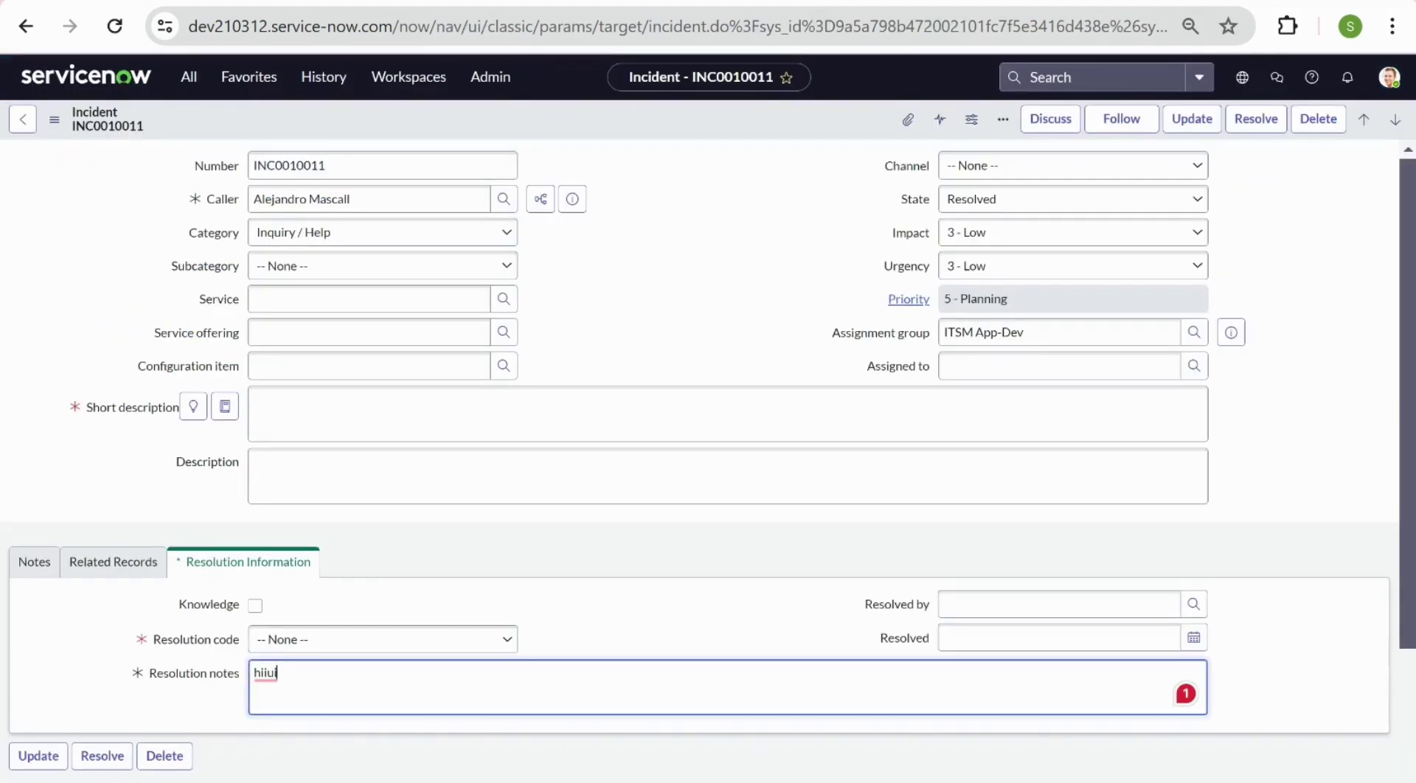
{"action": "left_click", "coordinate": [74, 571]}
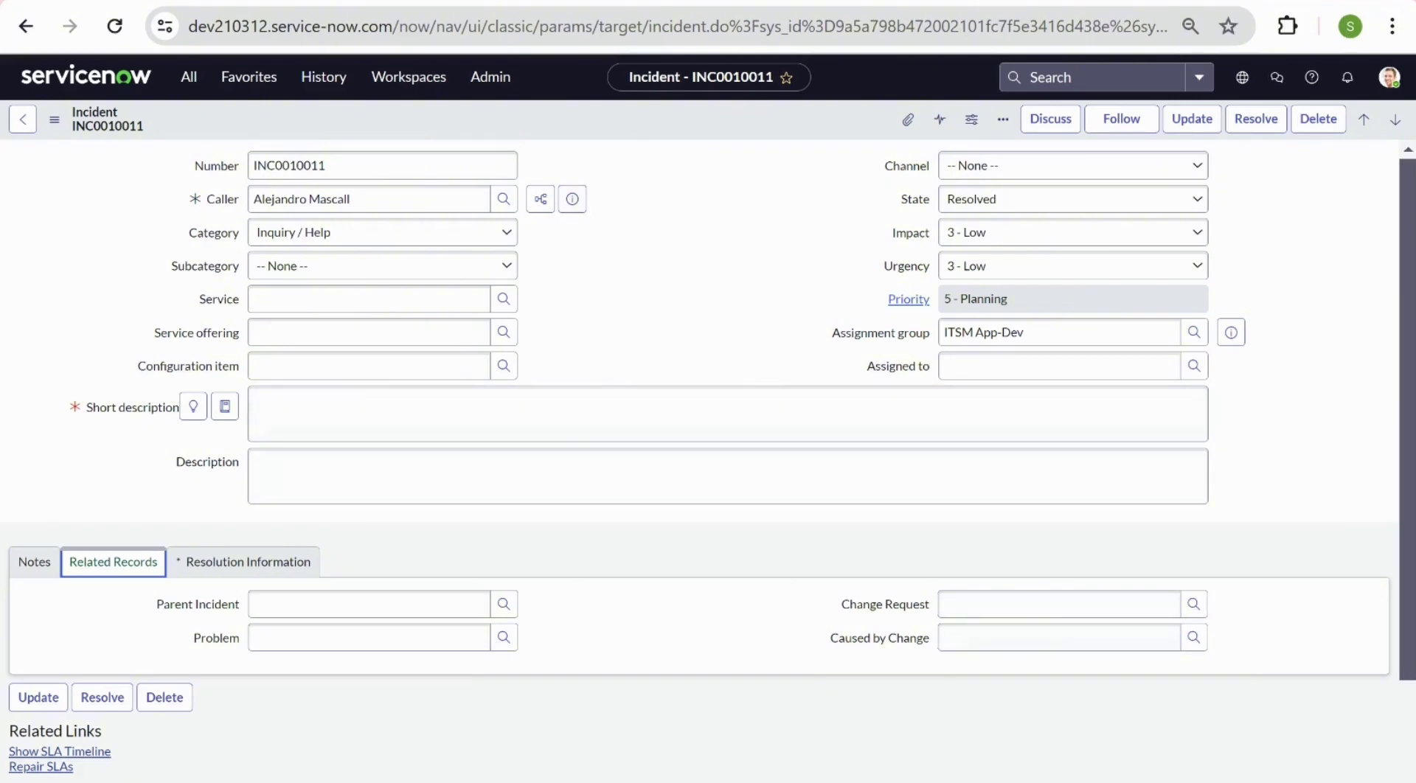
{"action": "left_click", "coordinate": [369, 2]}
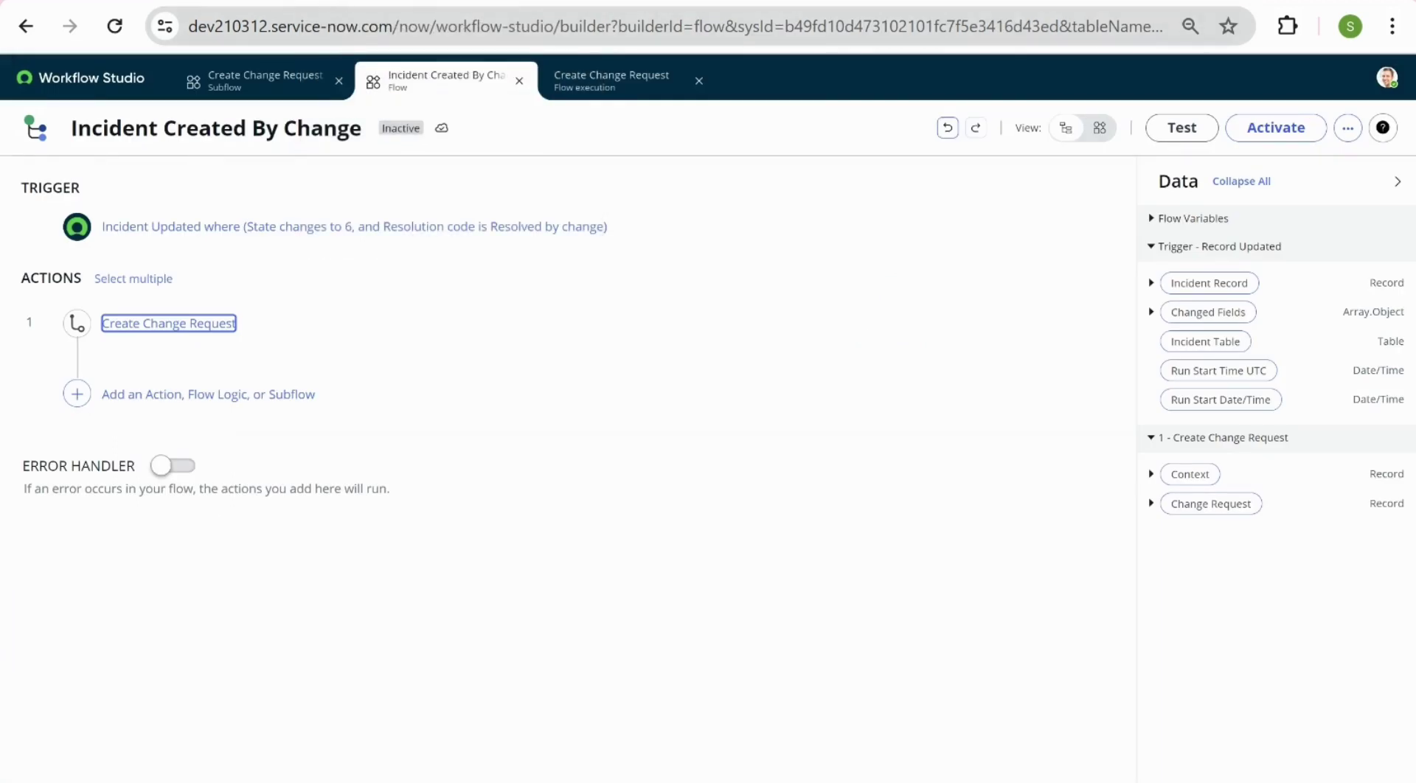
- Add an Update Record action after the Create Change Request subflow in the Incident Created By Change flow
{"action": "left_click", "coordinate": [77, 394]}
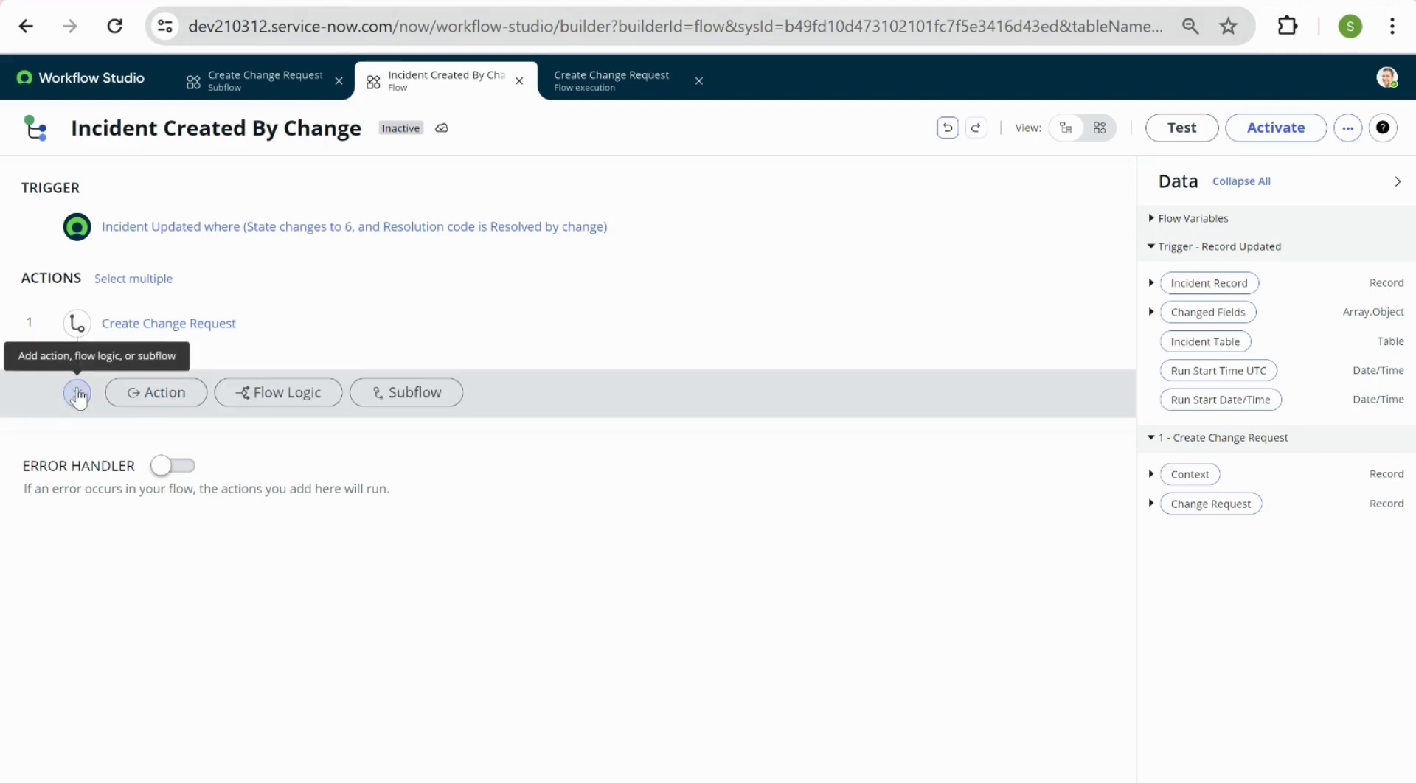
{"action": "left_click", "coordinate": [148, 393]}
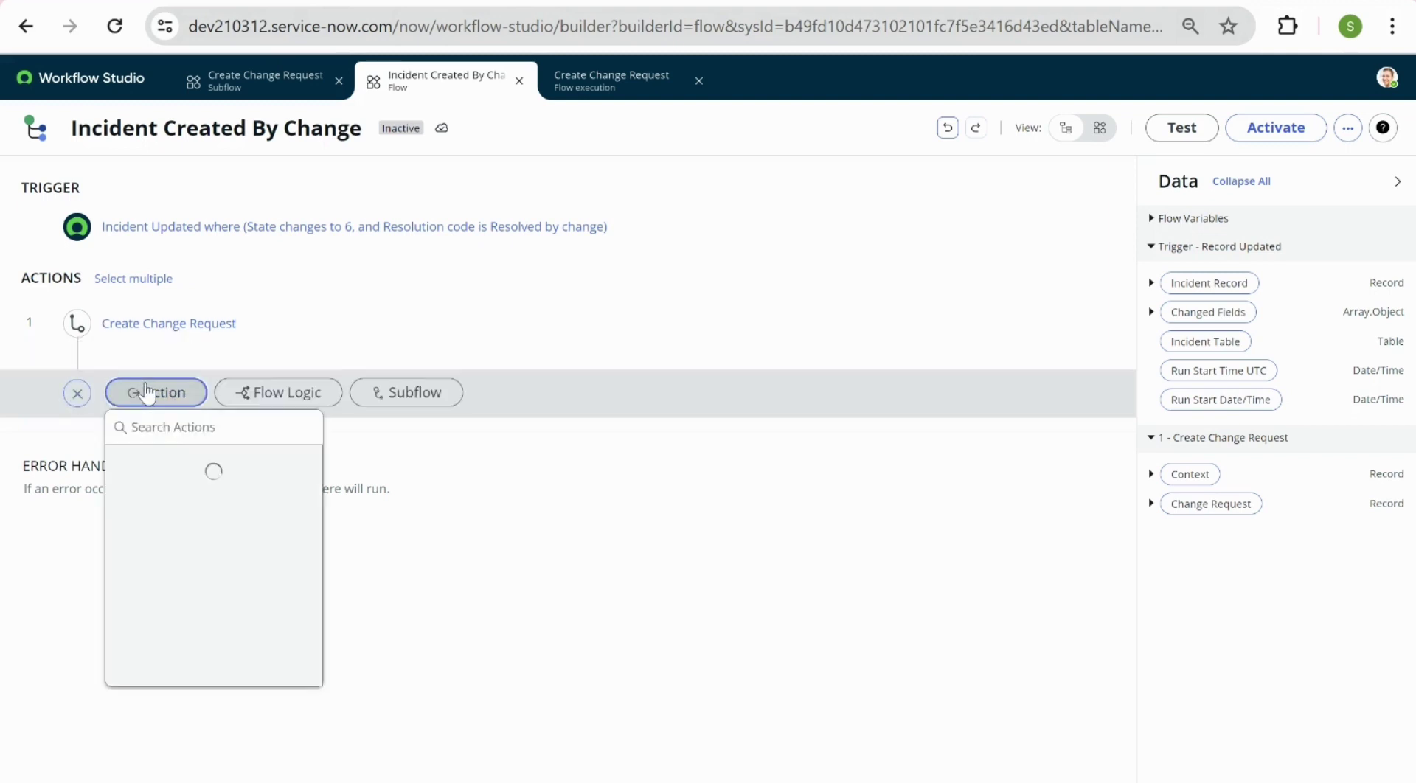
{"action": "left_click", "coordinate": [204, 427]}
{"action": "type", "text": "up"}
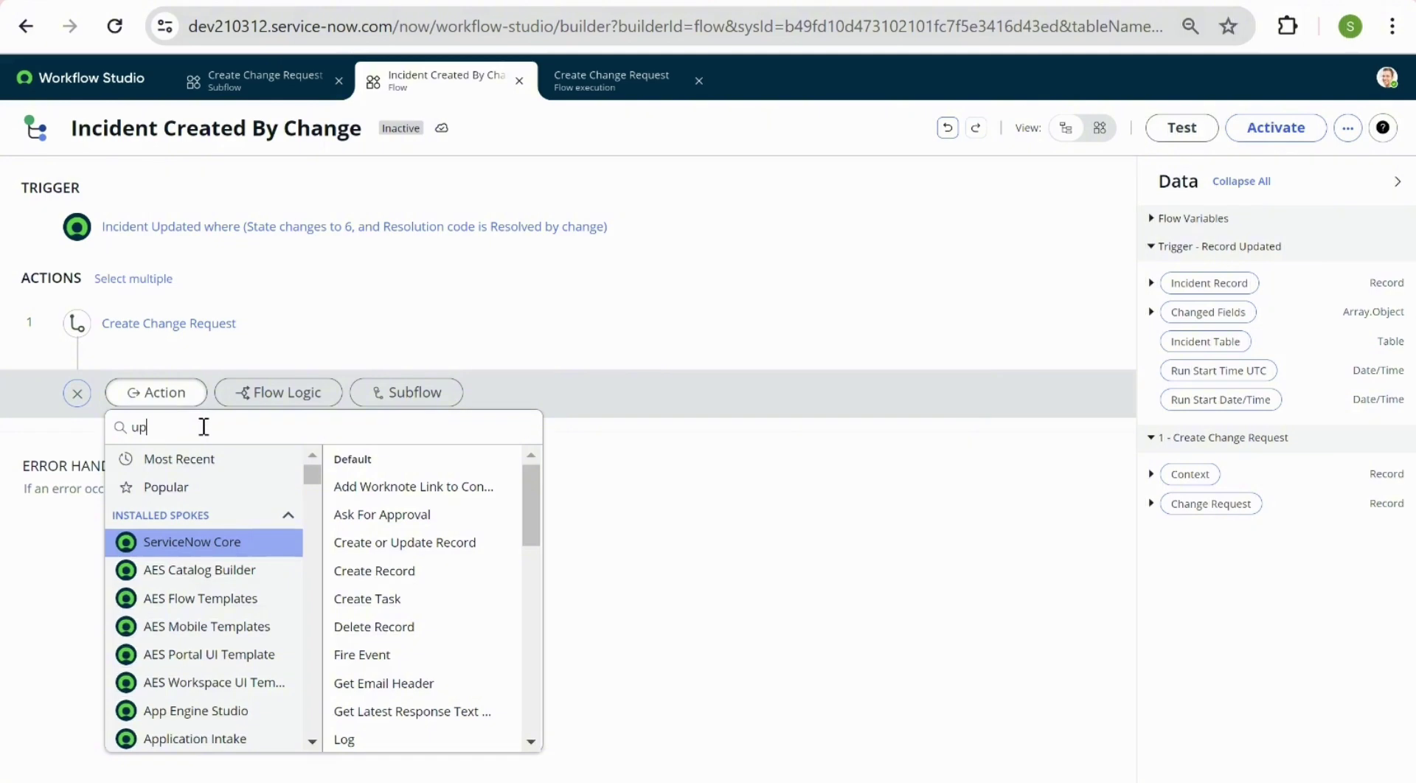
{"action": "type", "text": "date"}
{"action": "left_click", "coordinate": [373, 472]}
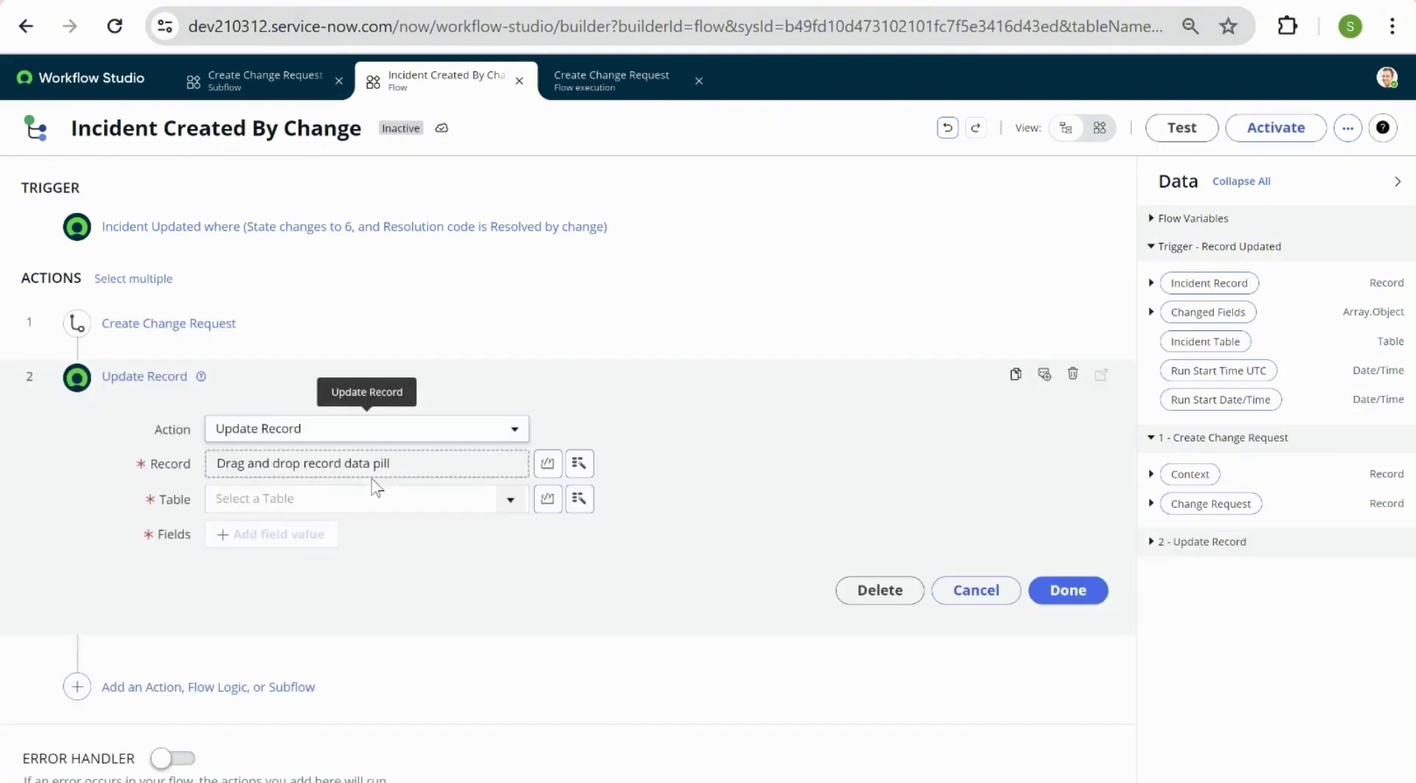
- Set the Update Record action's record to the trigger's Incident Record
{"action": "left_click", "coordinate": [579, 463]}
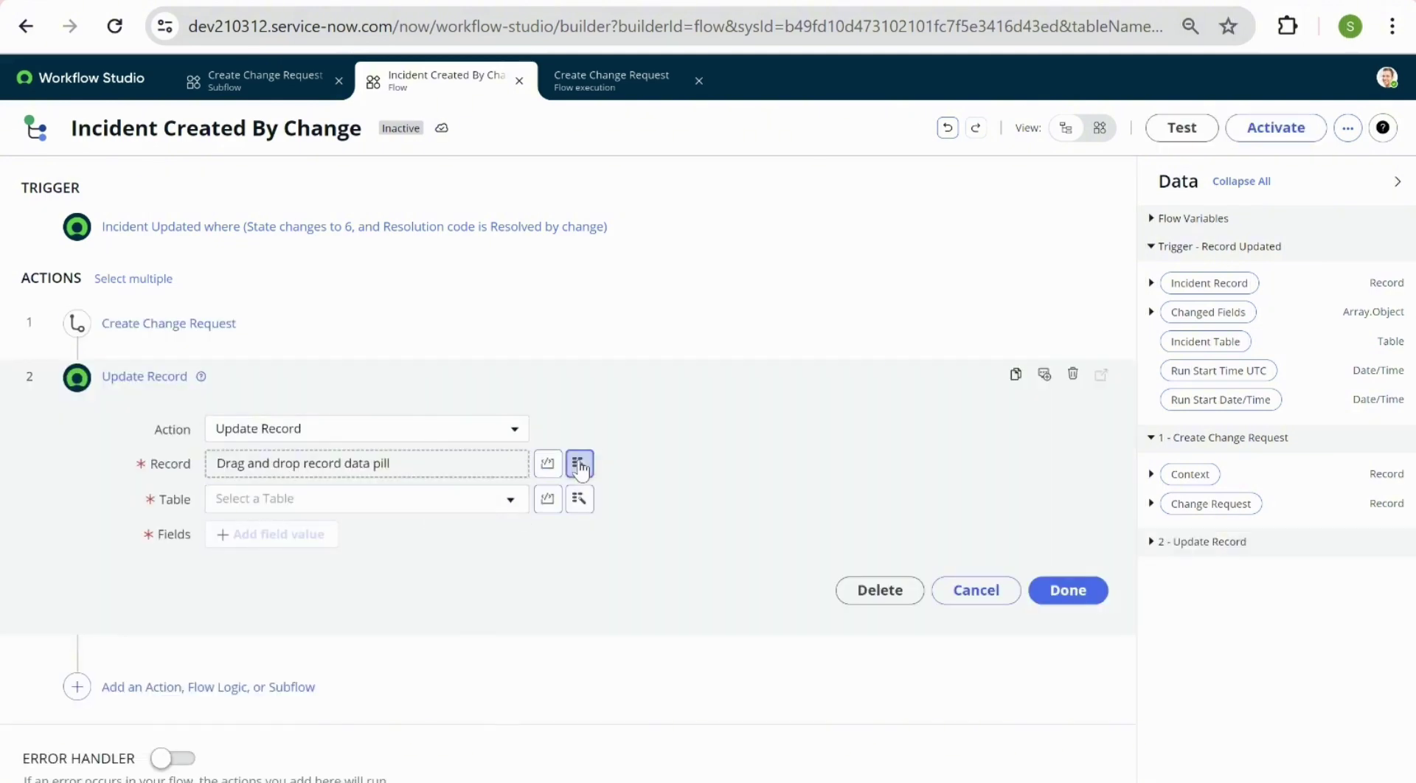
{"action": "left_click", "coordinate": [637, 544]}
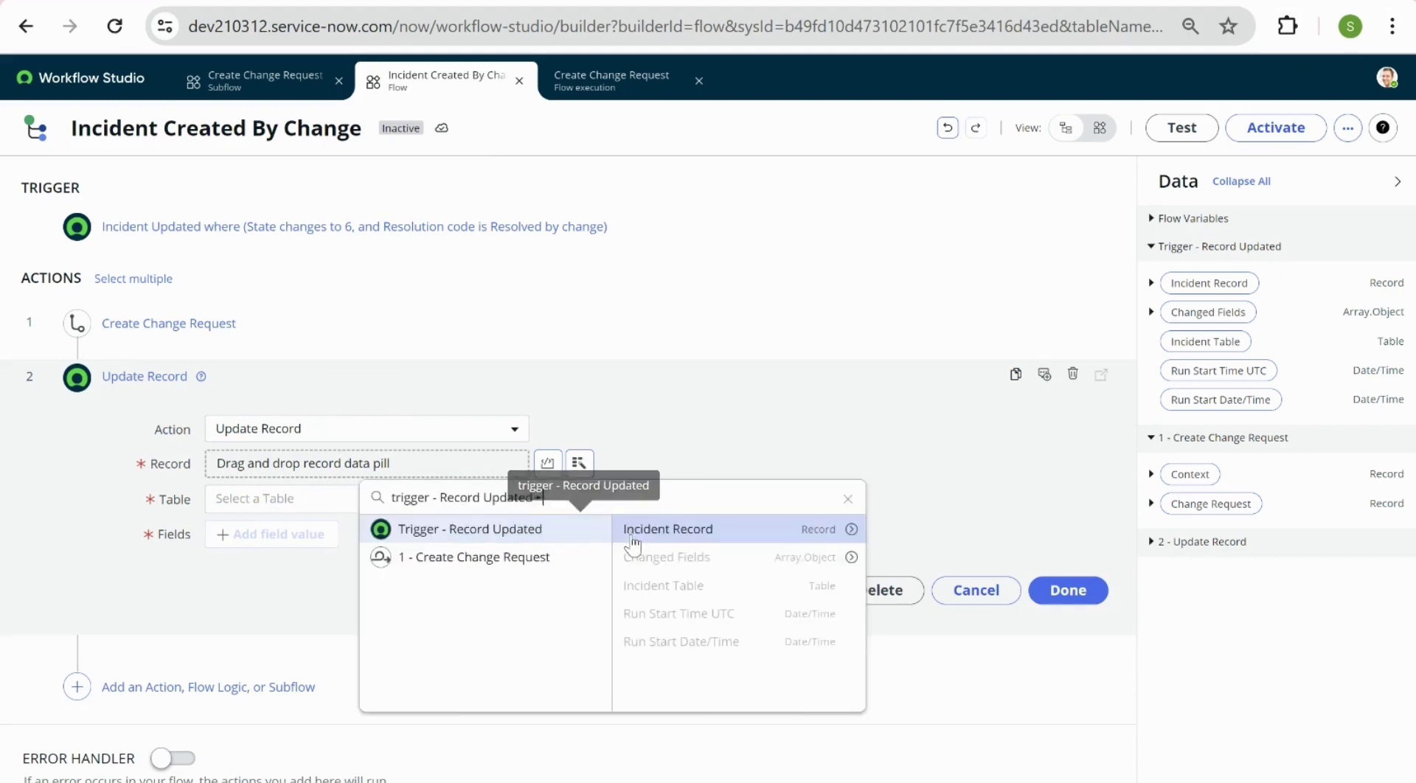
{"action": "left_click", "coordinate": [727, 531]}
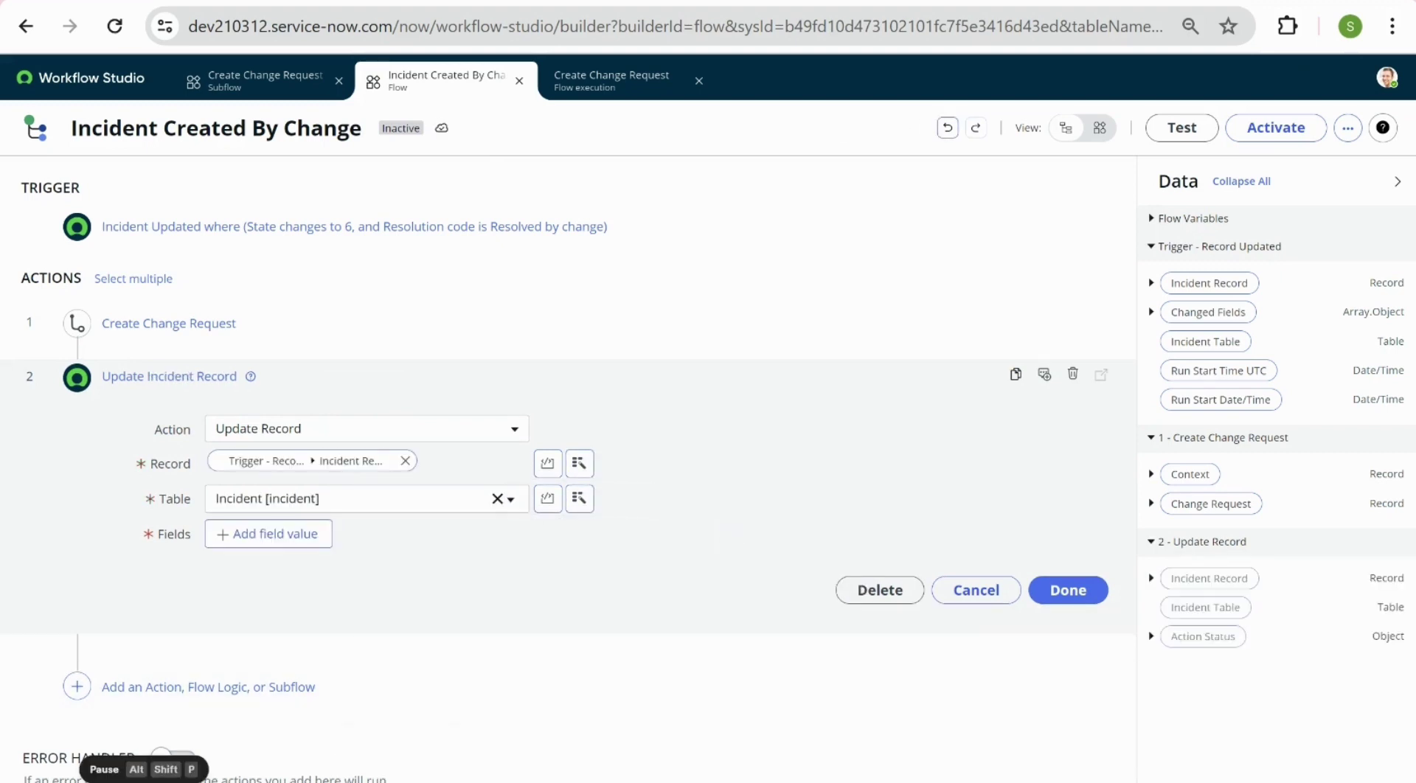
- Add the Change Request field to the incident update, map it to the Create Change Request subflow's Change Request output, and finish the action
{"action": "left_click", "coordinate": [275, 536]}
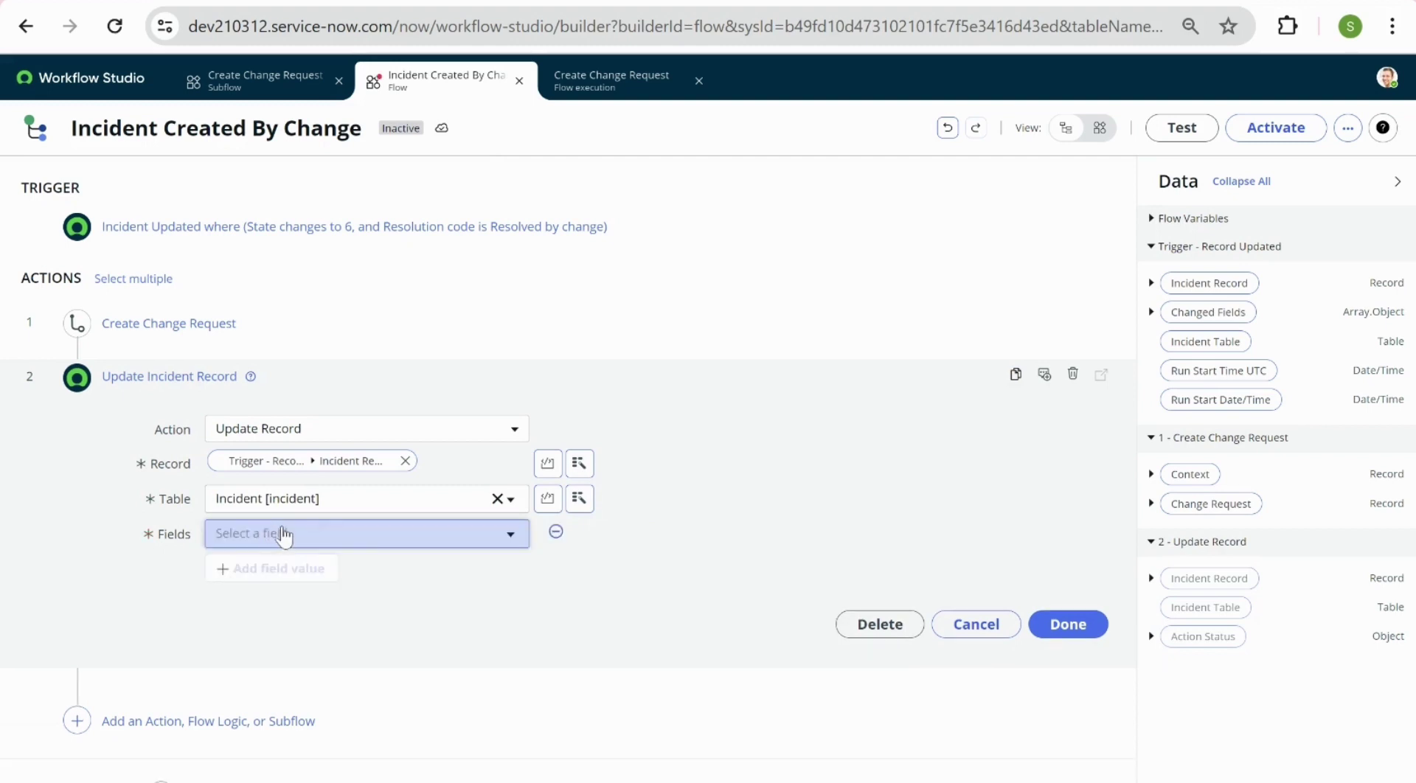
{"action": "left_click", "coordinate": [282, 533]}
{"action": "type", "text": "cha"}
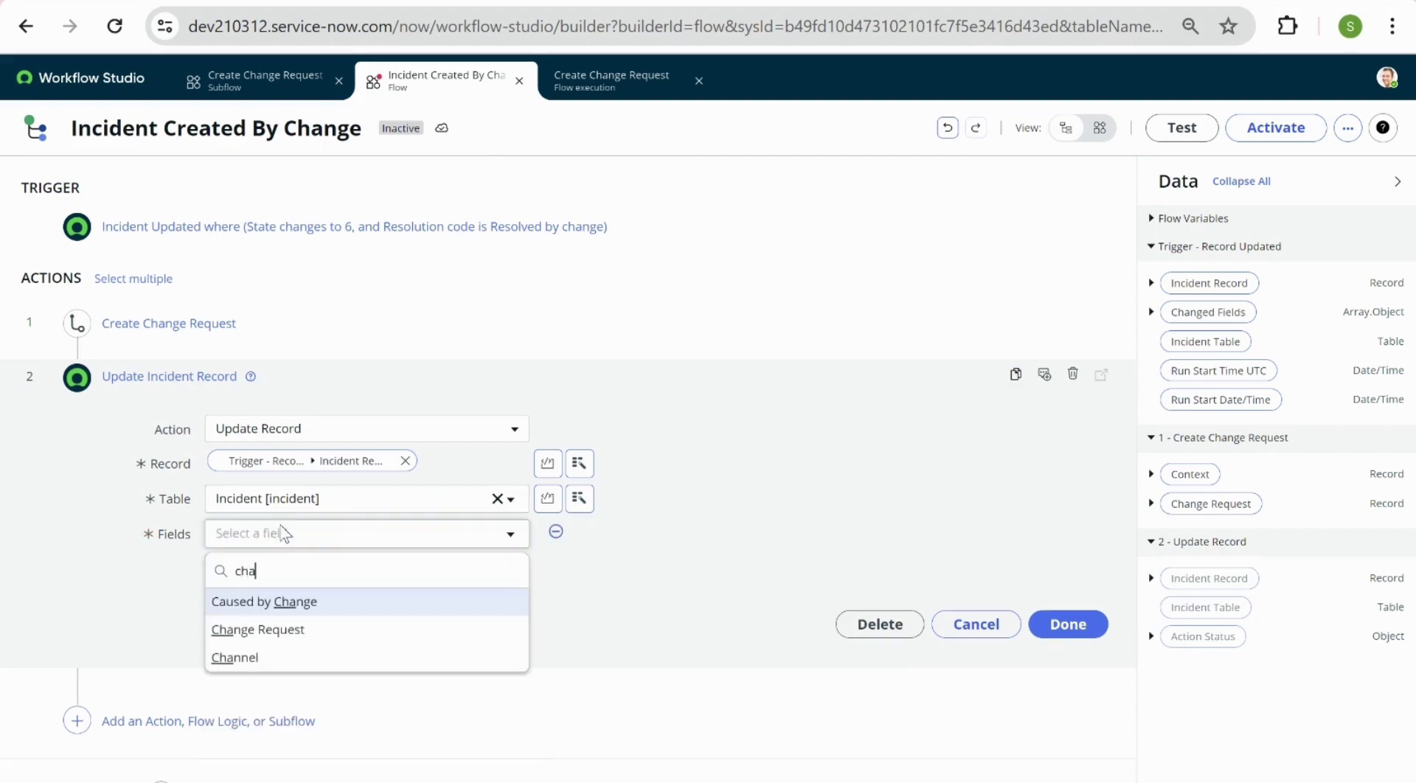
{"action": "left_click", "coordinate": [354, 632]}
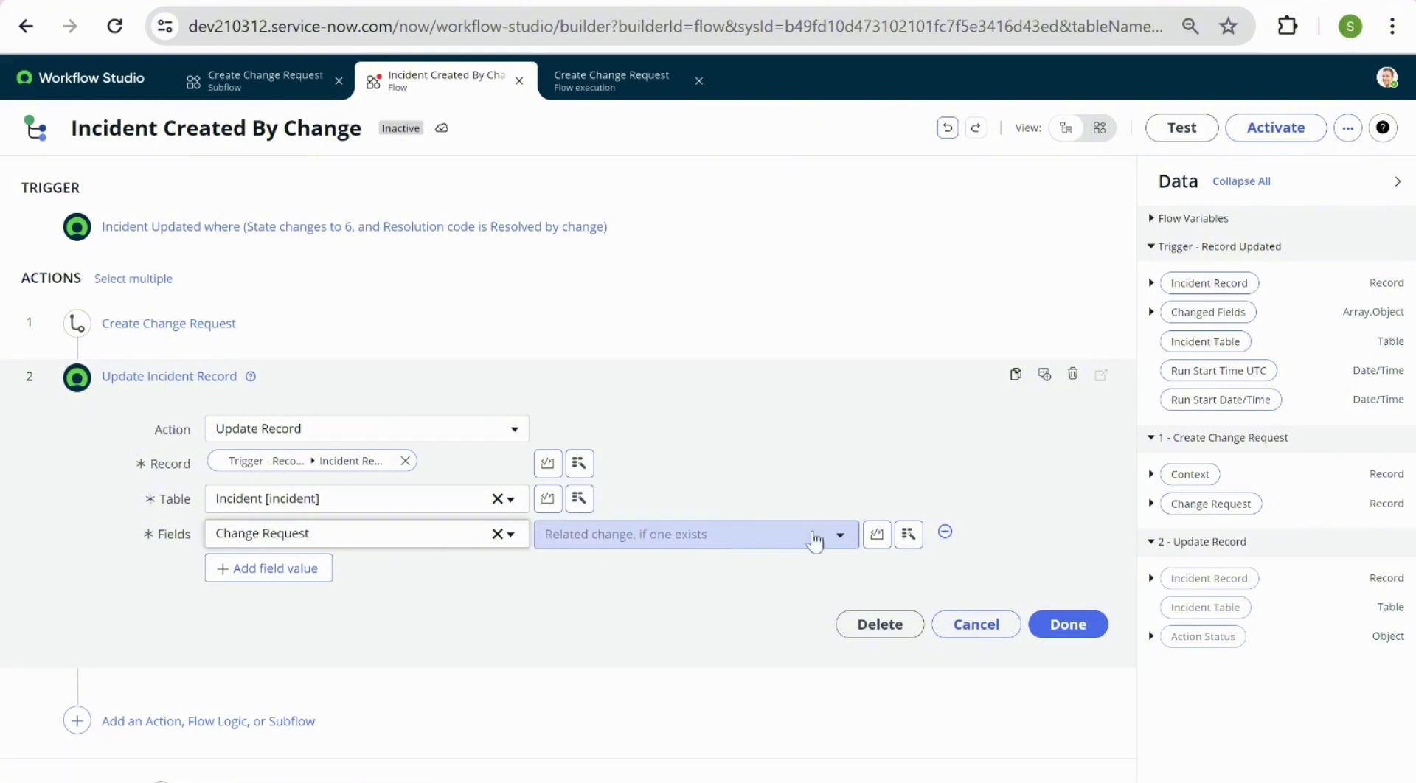
{"action": "left_click", "coordinate": [913, 536]}
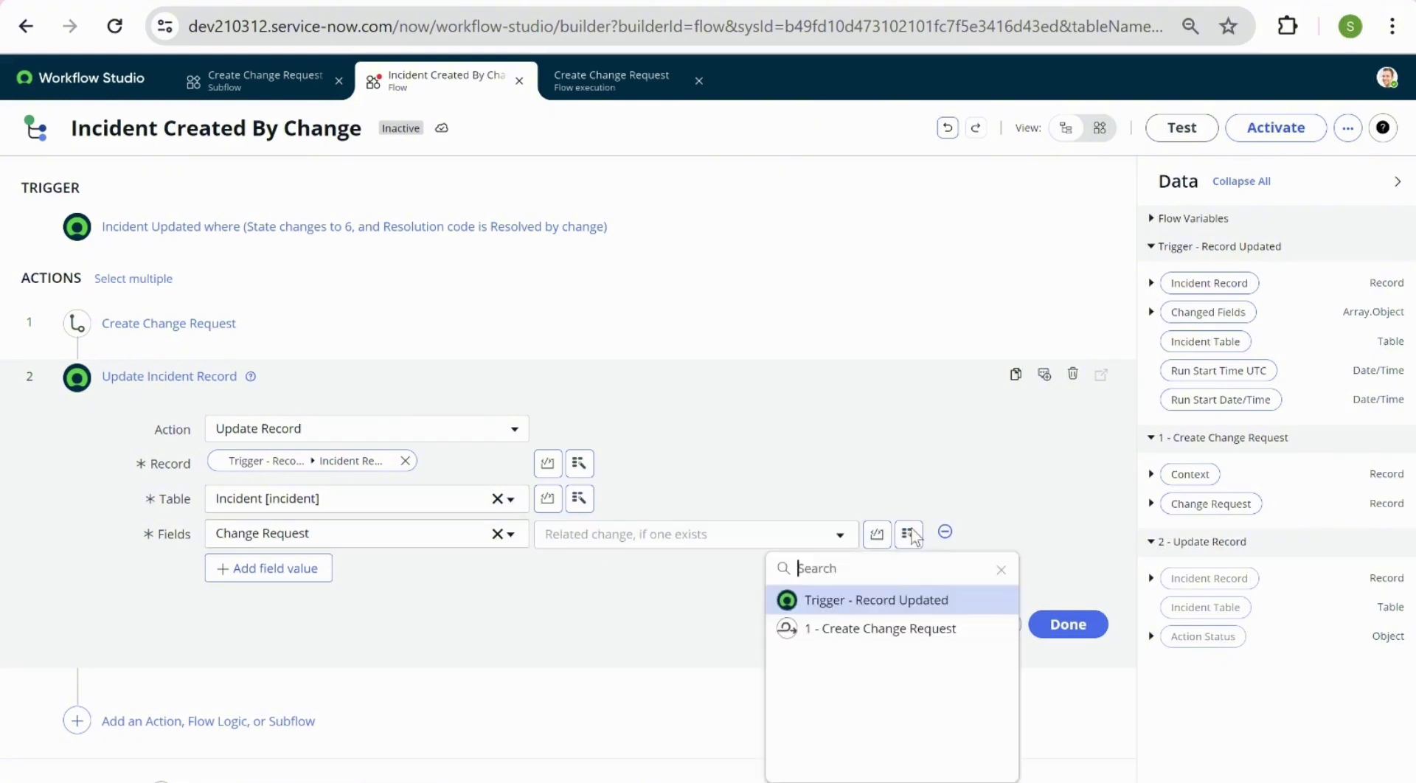
{"action": "left_click", "coordinate": [900, 629]}
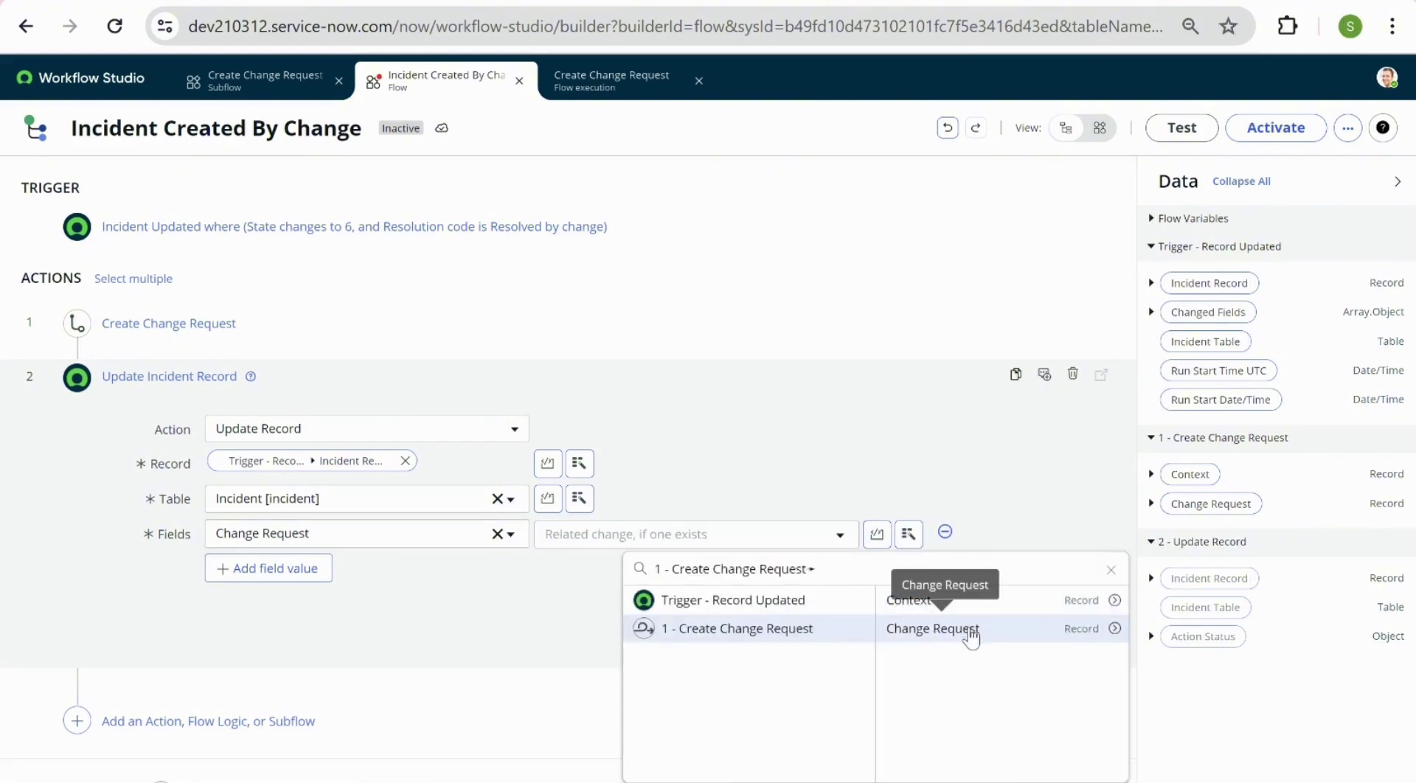
{"action": "left_click", "coordinate": [968, 631]}
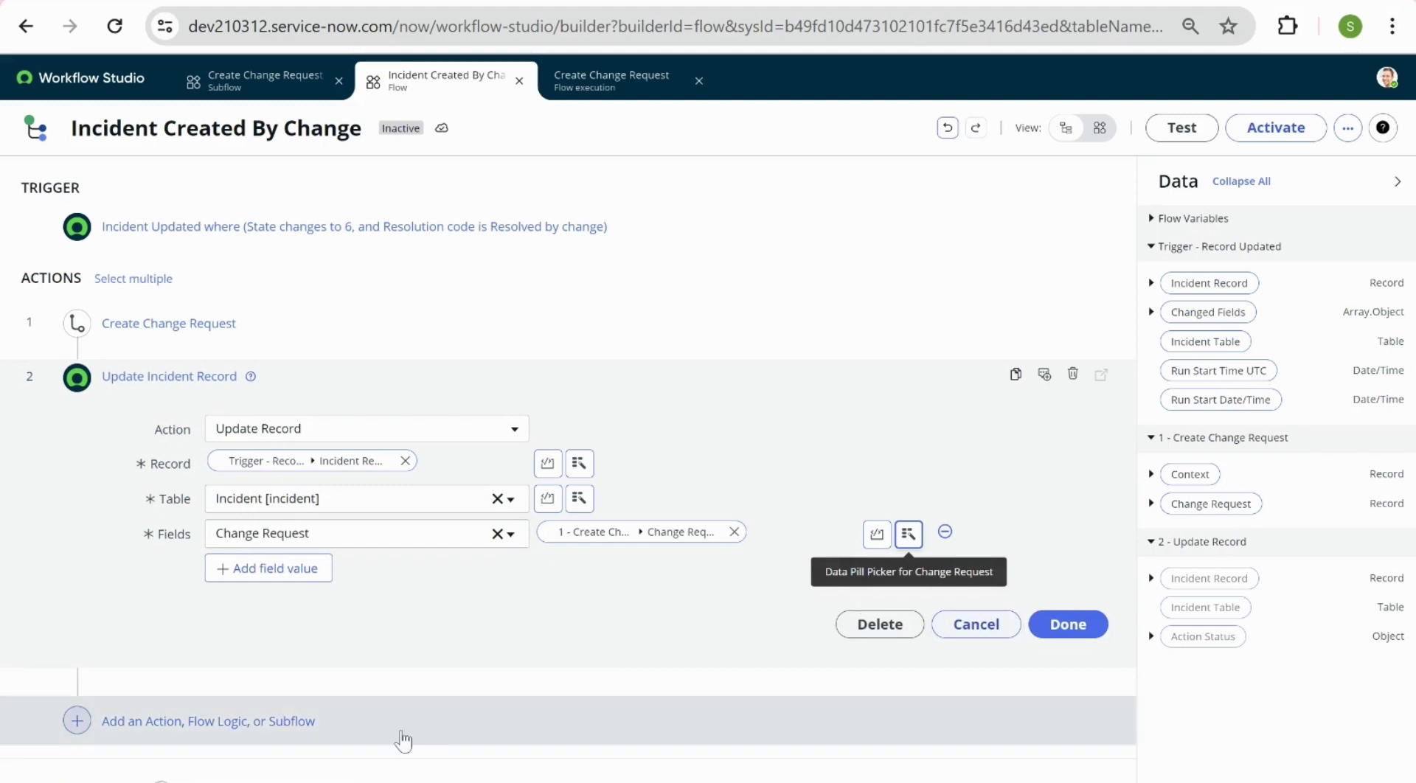
{"action": "key", "text": "alt+shift+l"}
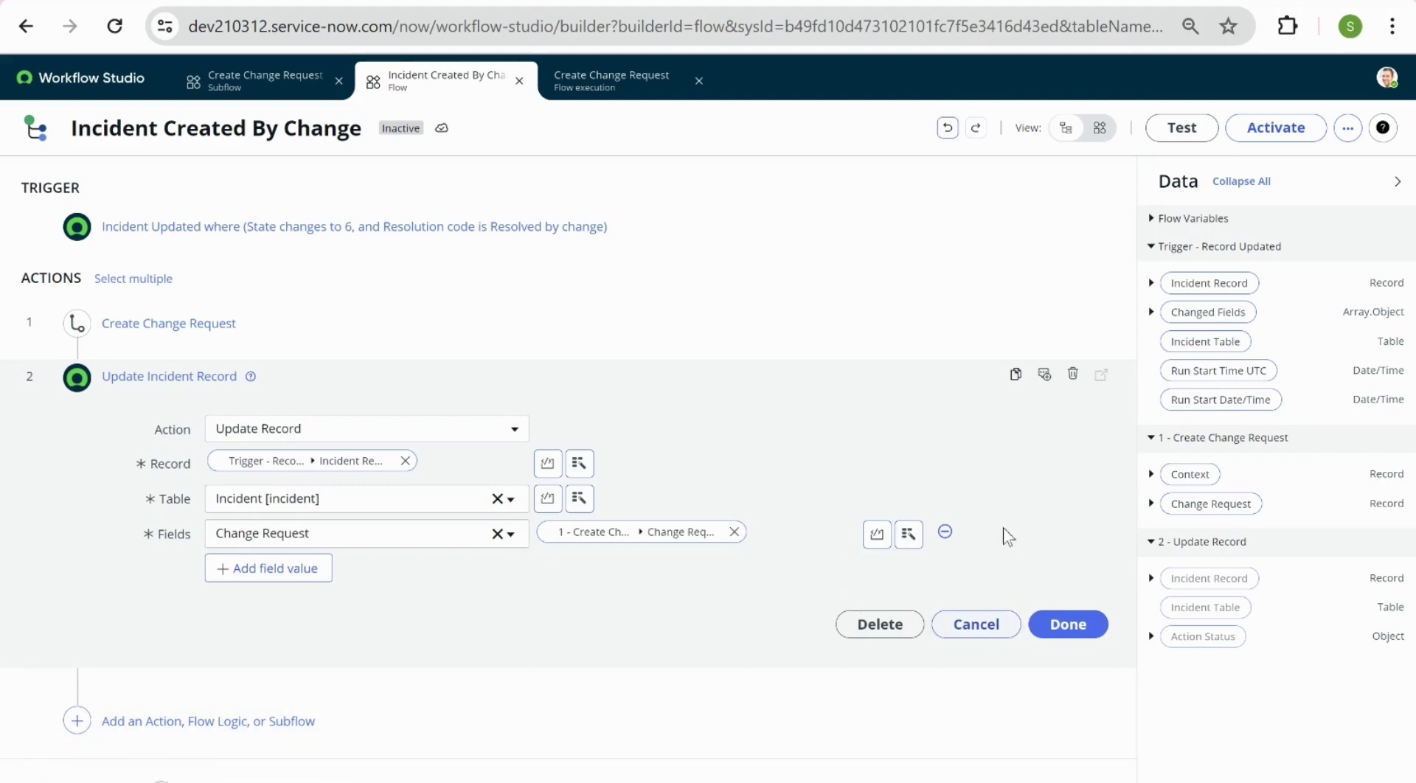
{"action": "left_click", "coordinate": [1078, 629]}
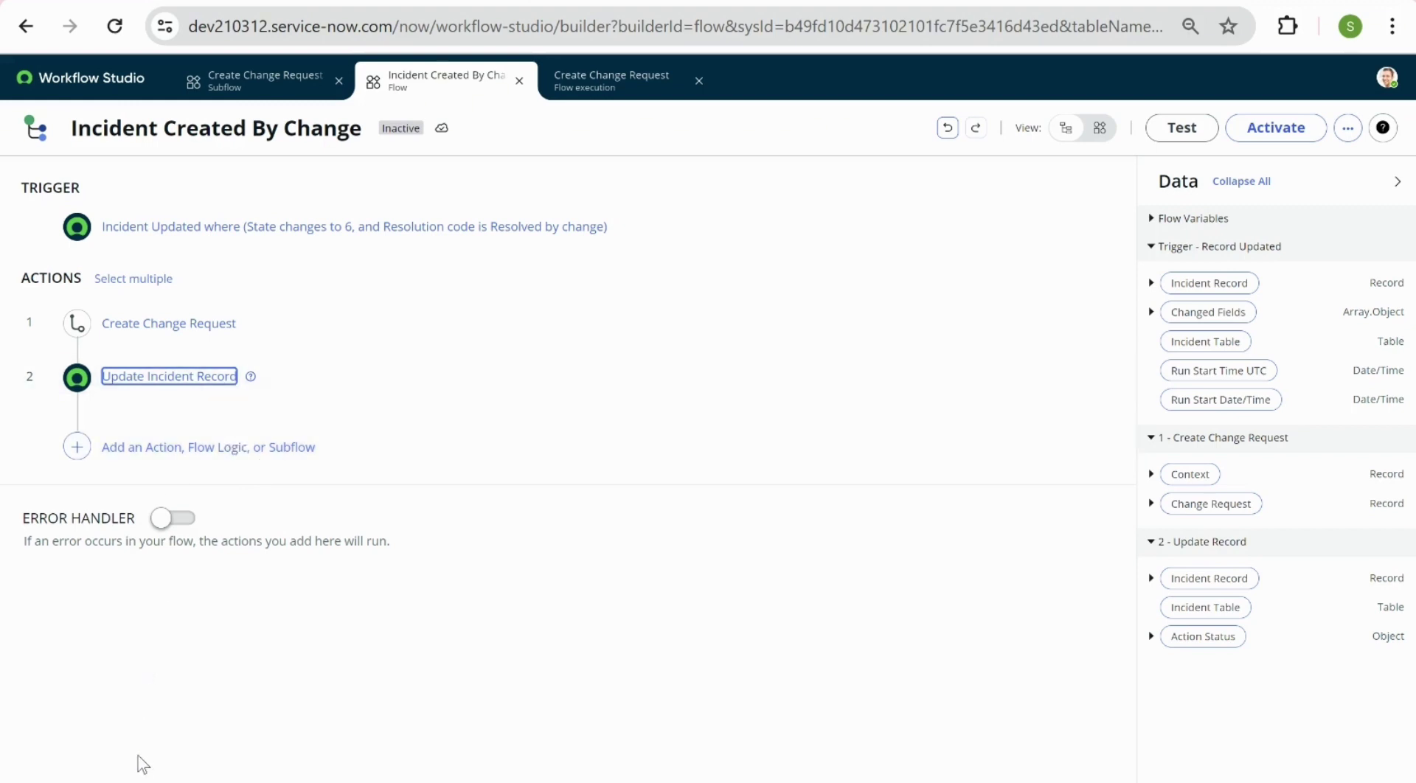
- Activate the Incident Created By Change flow
{"action": "mouse_move", "coordinate": [142, 767]}
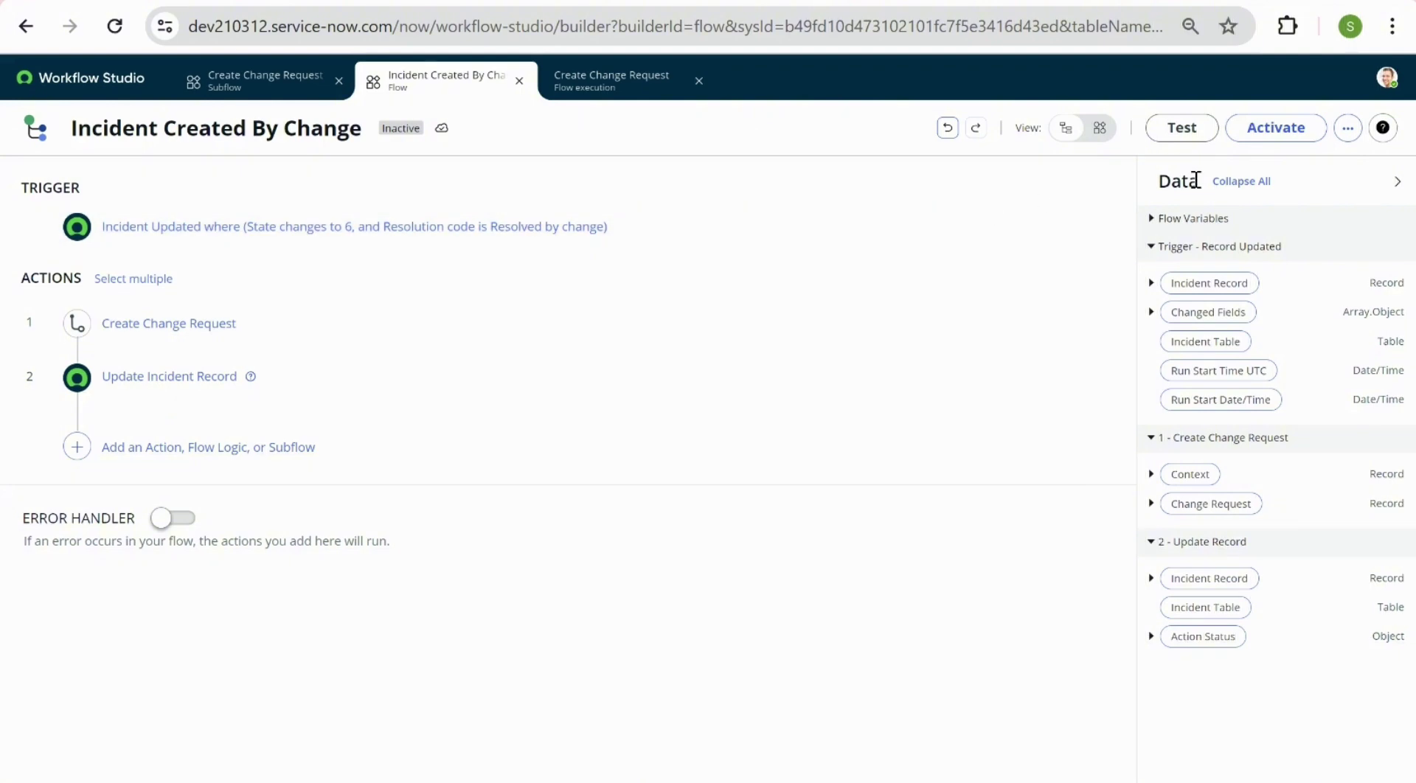
{"action": "left_click", "coordinate": [1255, 135]}
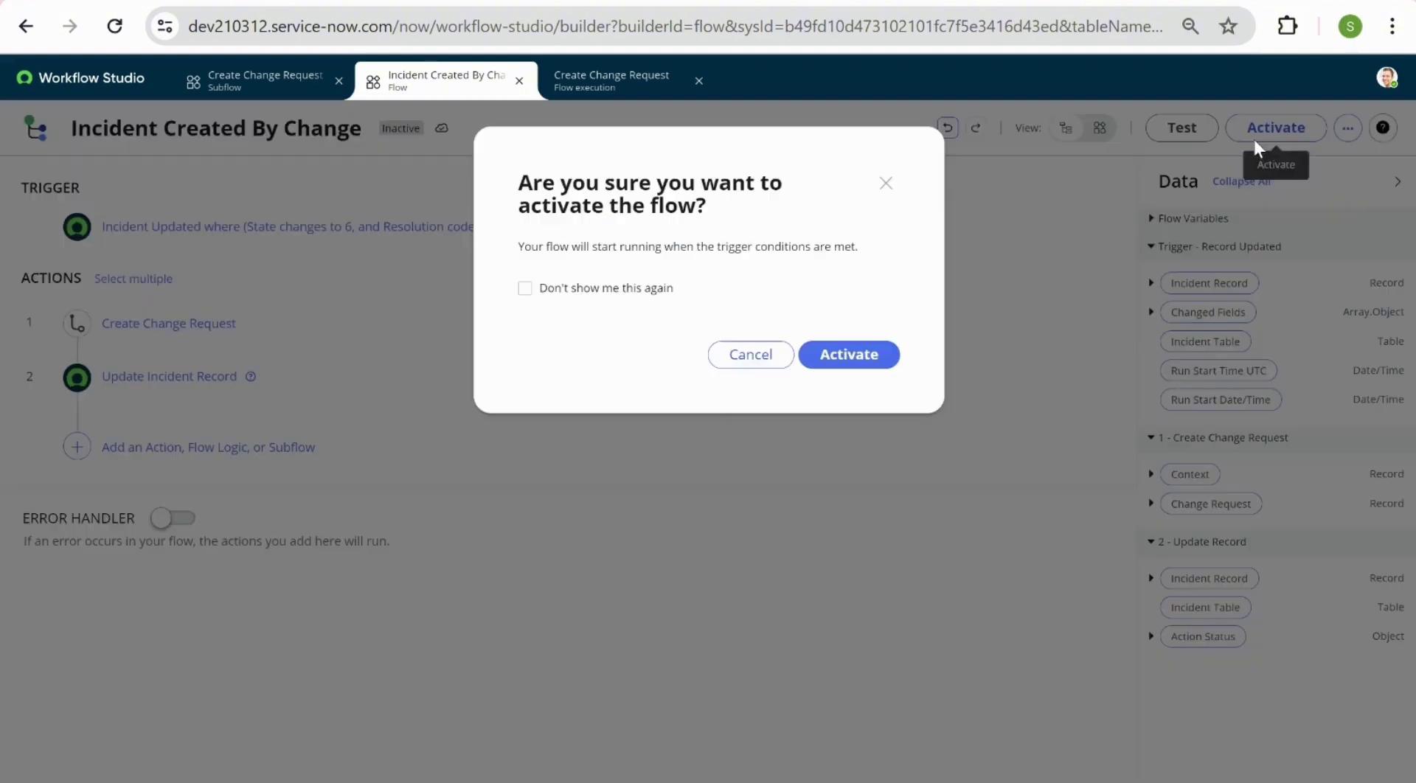
{"action": "left_click", "coordinate": [861, 362]}
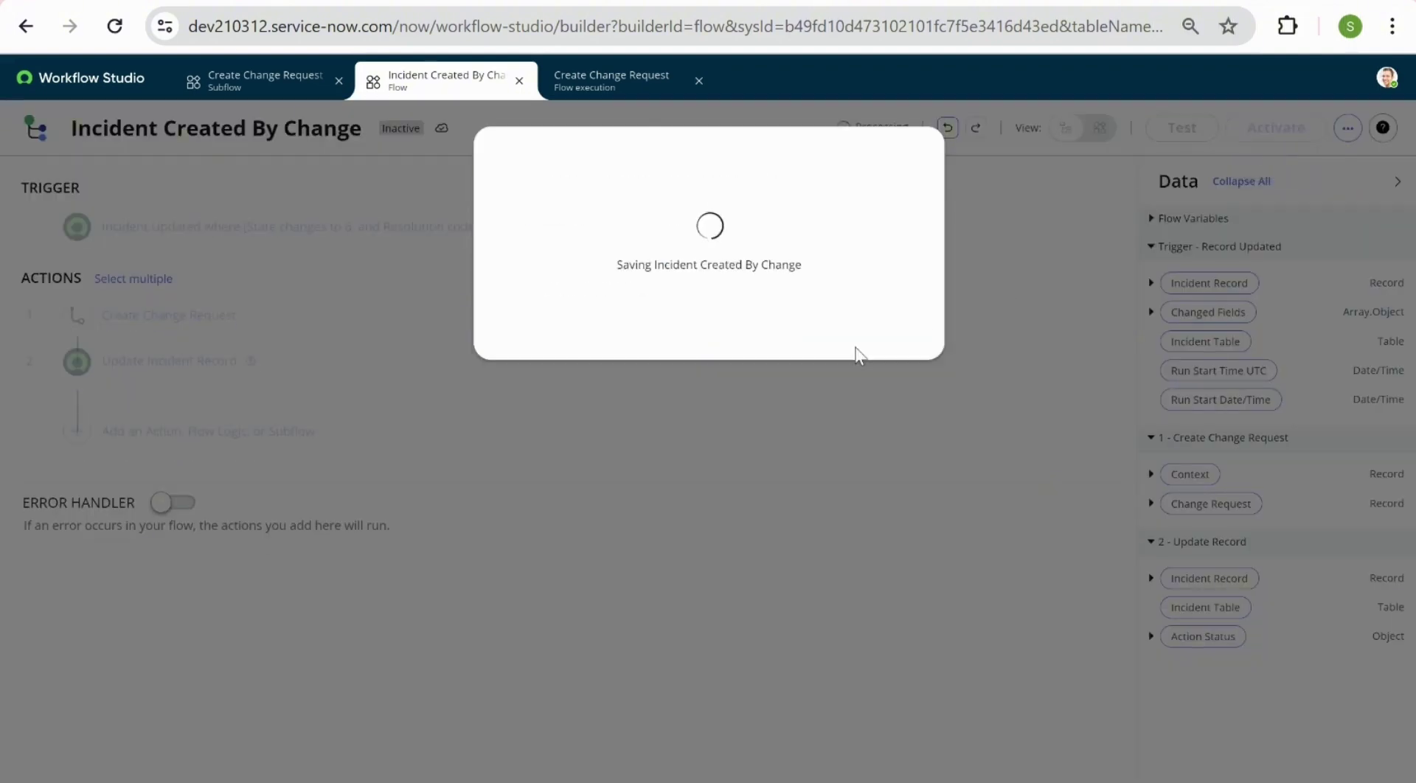
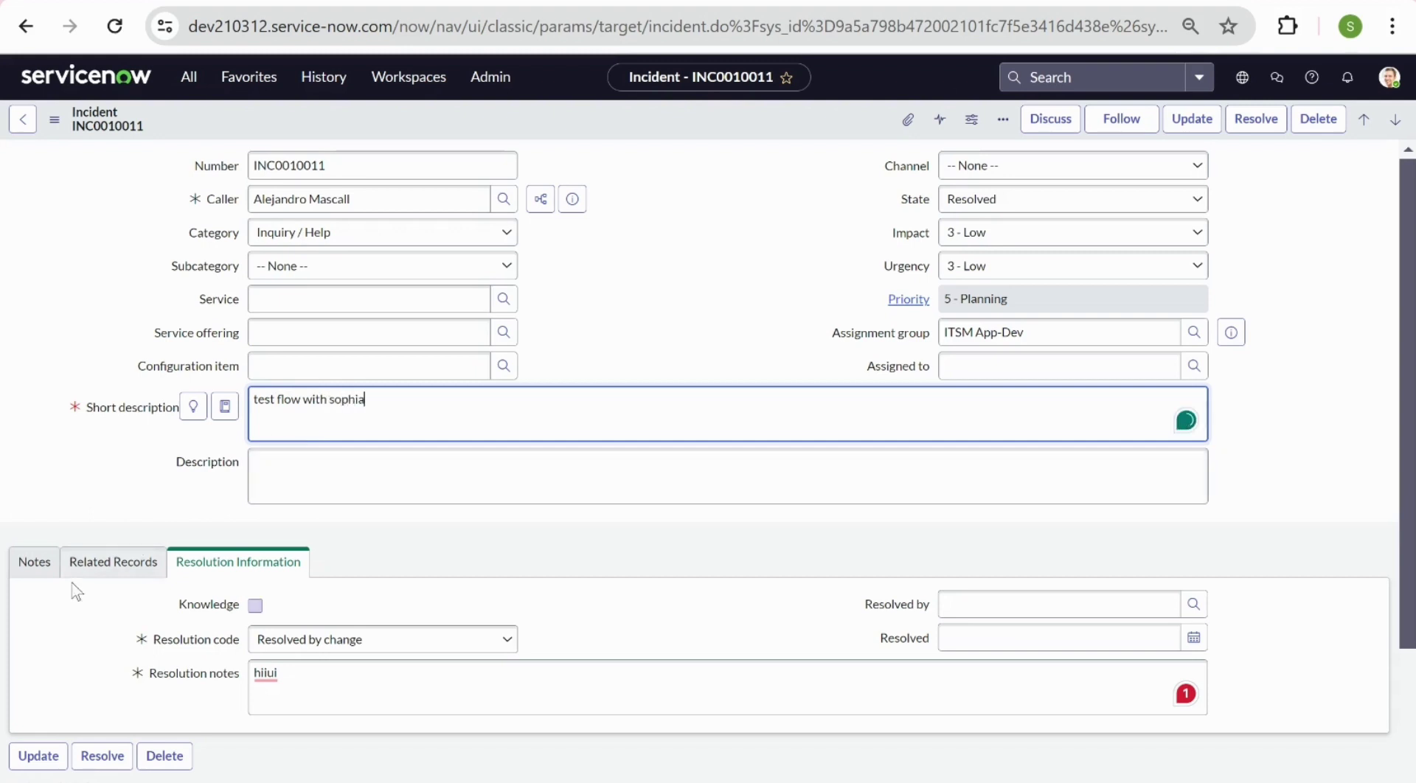
- Save the test incident resolved by change and open the change request linked in its related records
{"action": "right_click", "coordinate": [689, 135]}
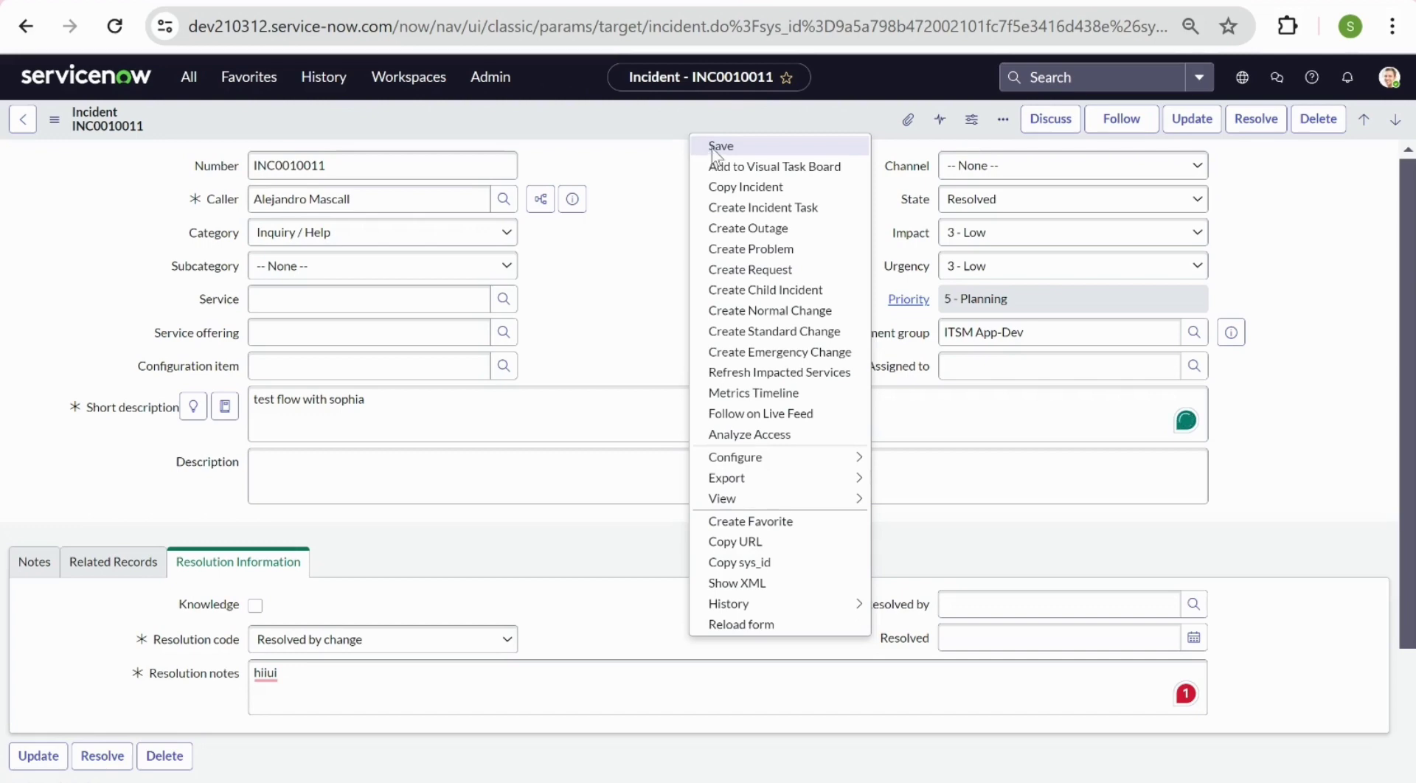
{"action": "left_click", "coordinate": [713, 147]}
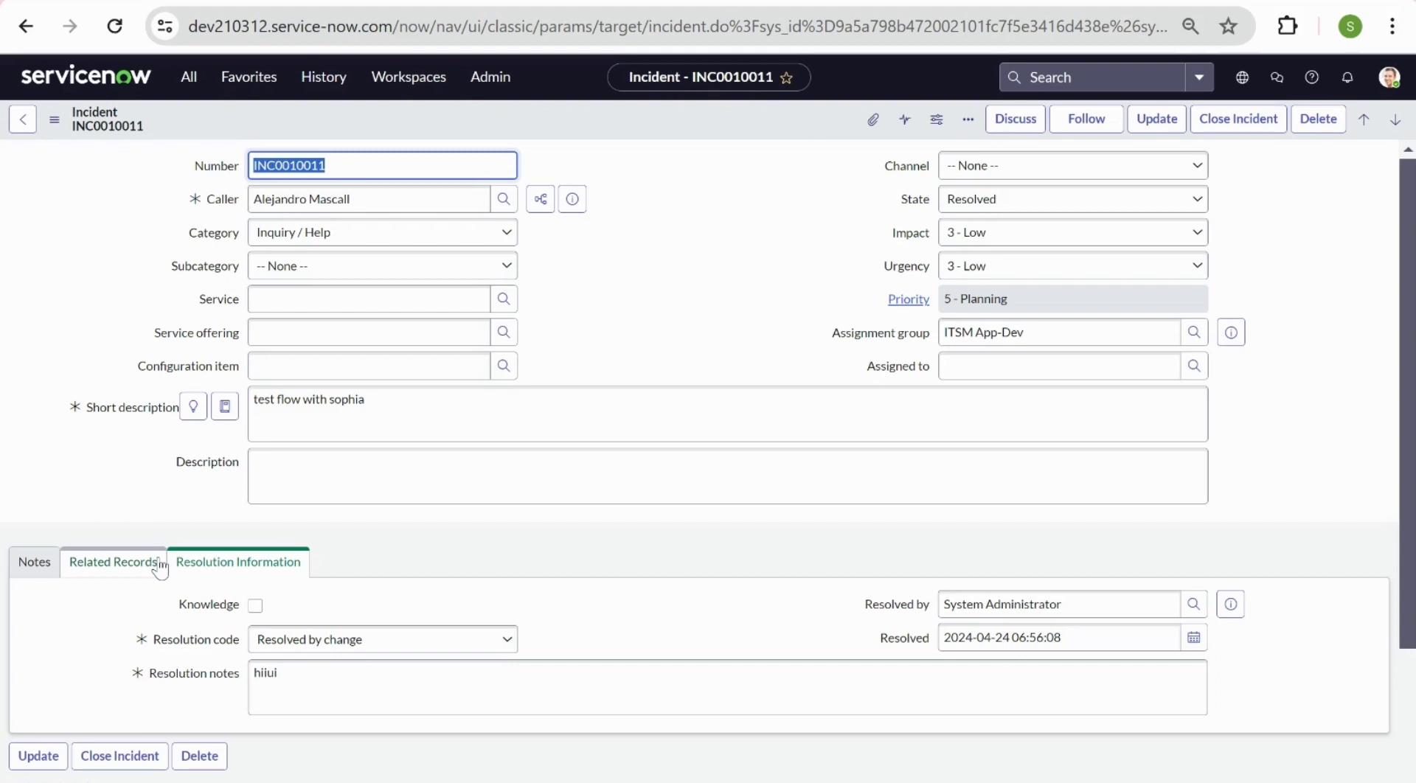
{"action": "left_click", "coordinate": [160, 570]}
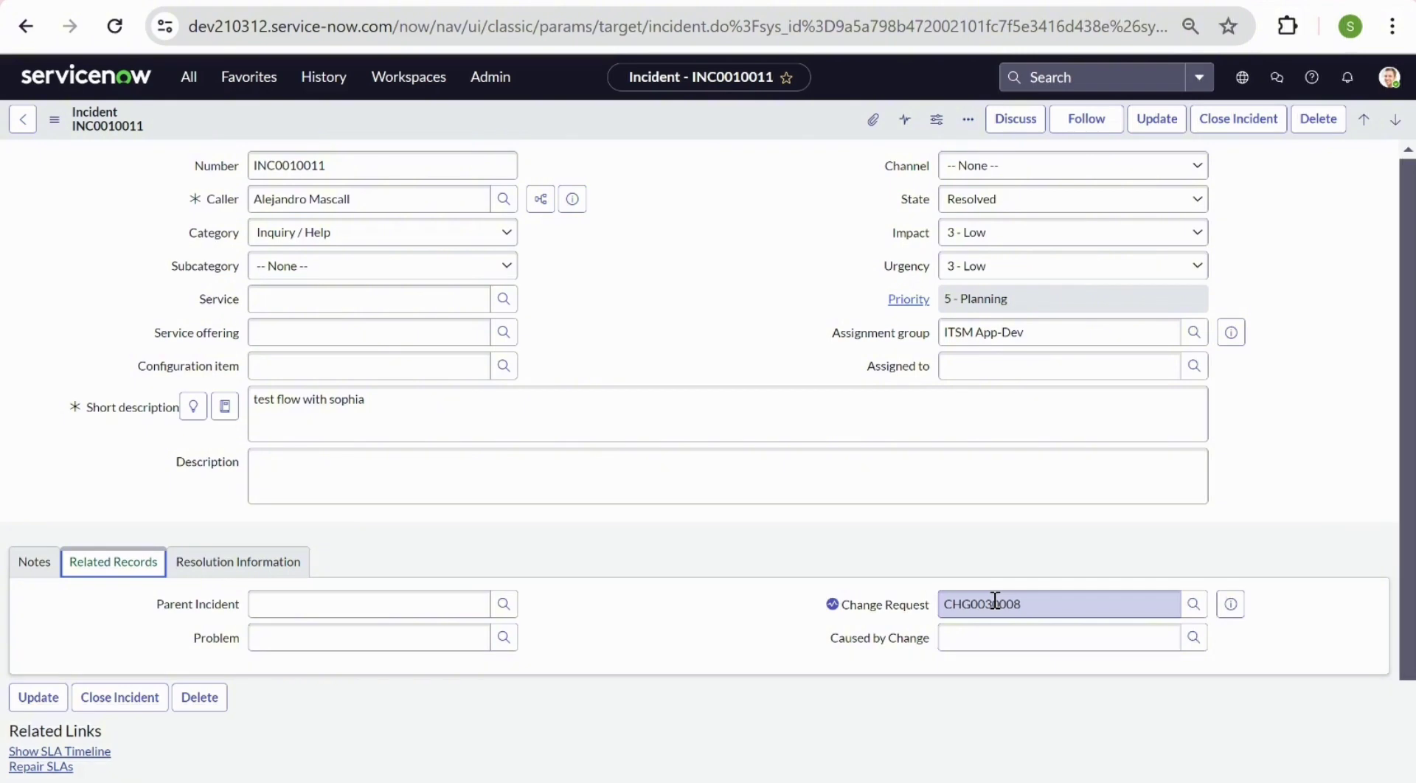
{"action": "left_click", "coordinate": [1237, 615]}
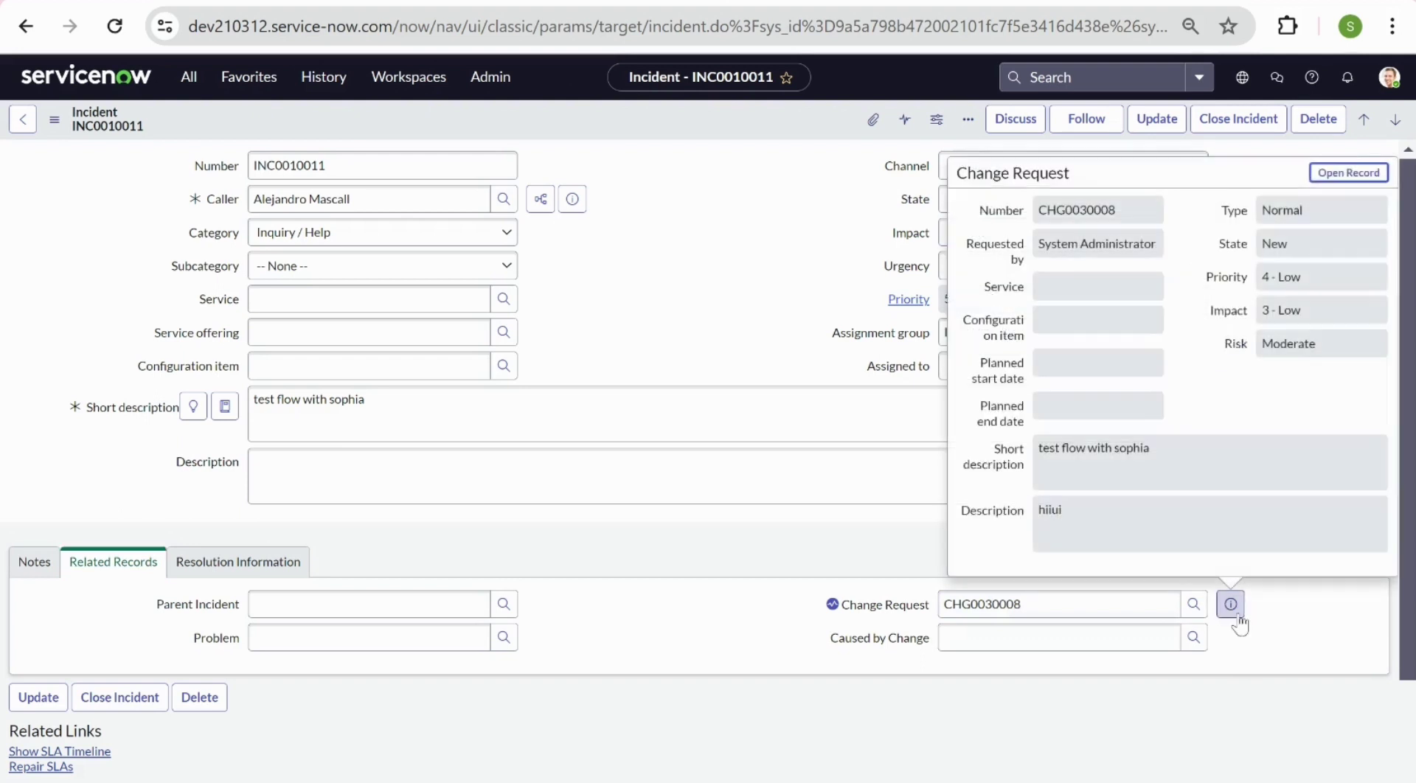
{"action": "left_click", "coordinate": [1343, 173]}
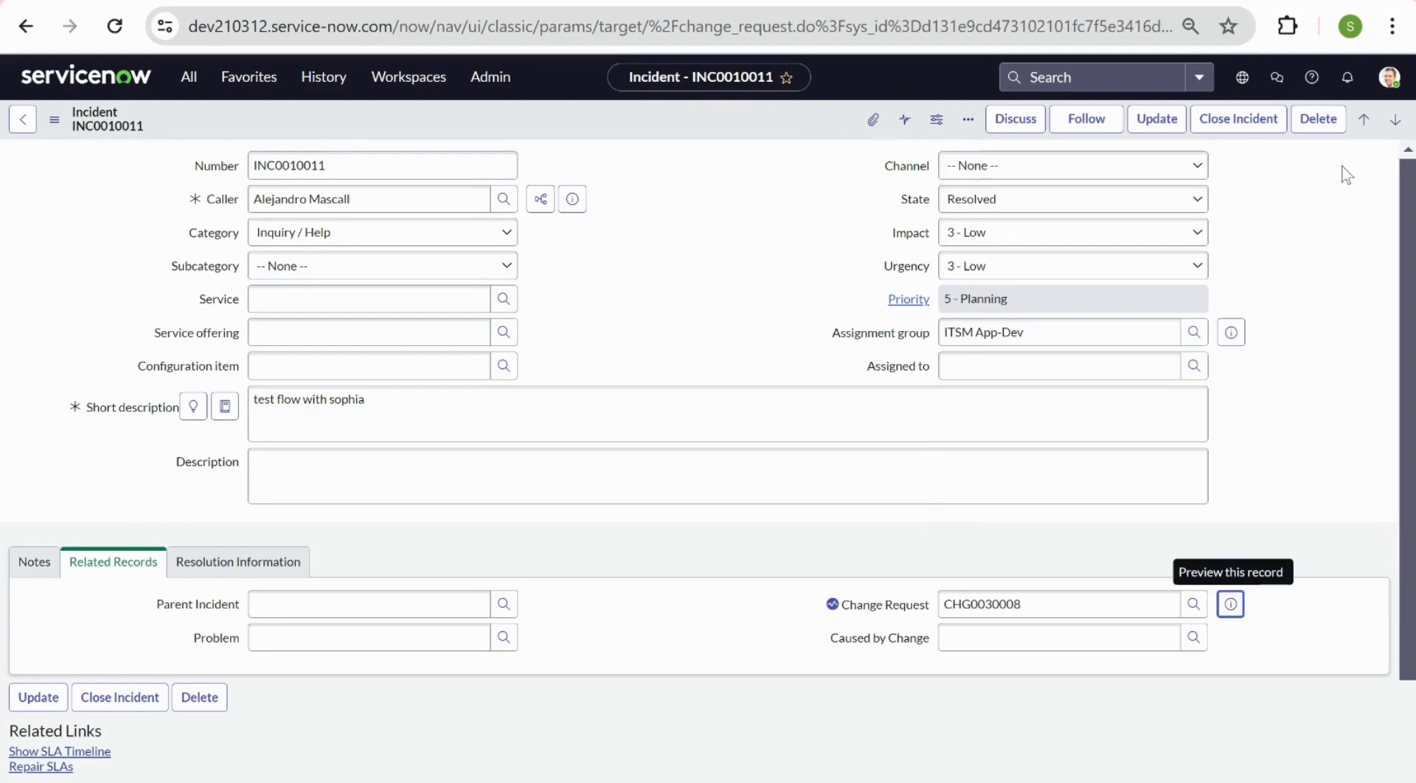